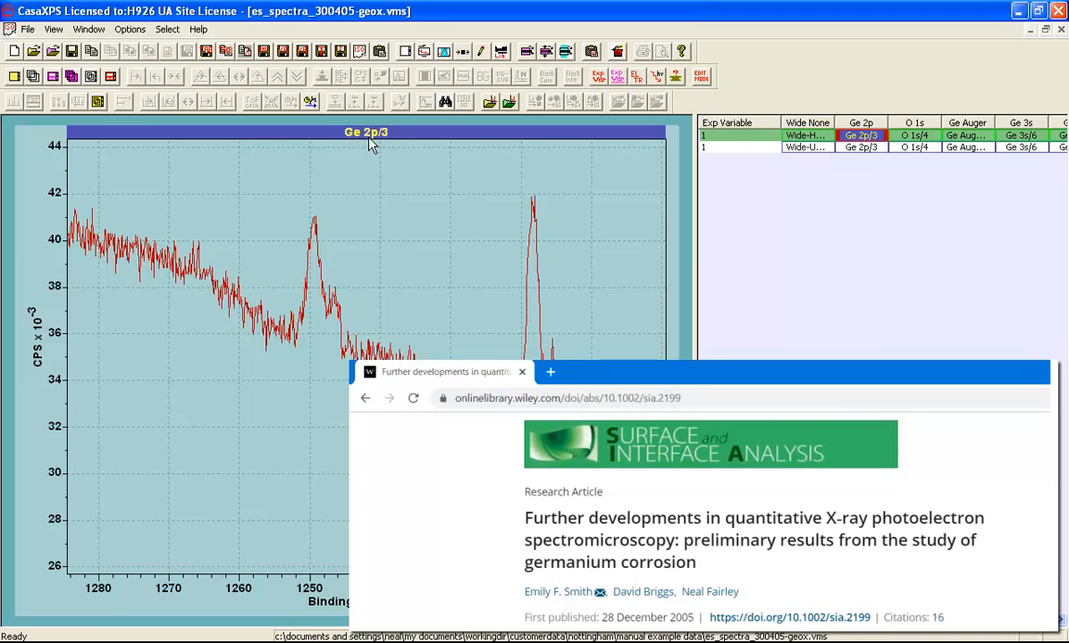
Step: View the Ge 3p and Ge 3d spectra from the first data row
left_click(1058, 135)
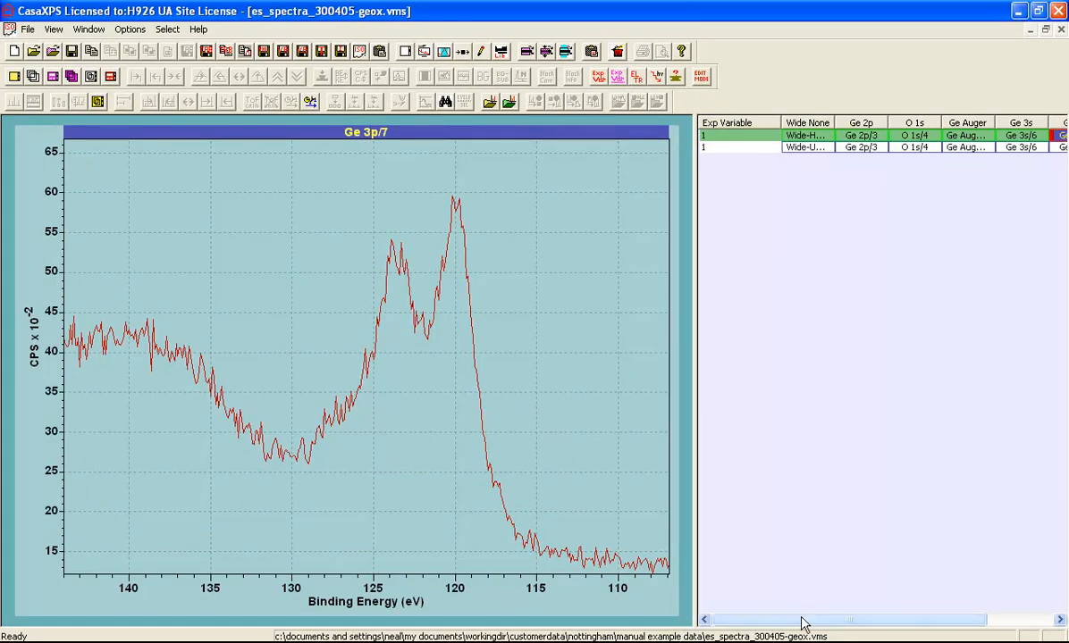
left_click_drag(800, 619, 871, 621)
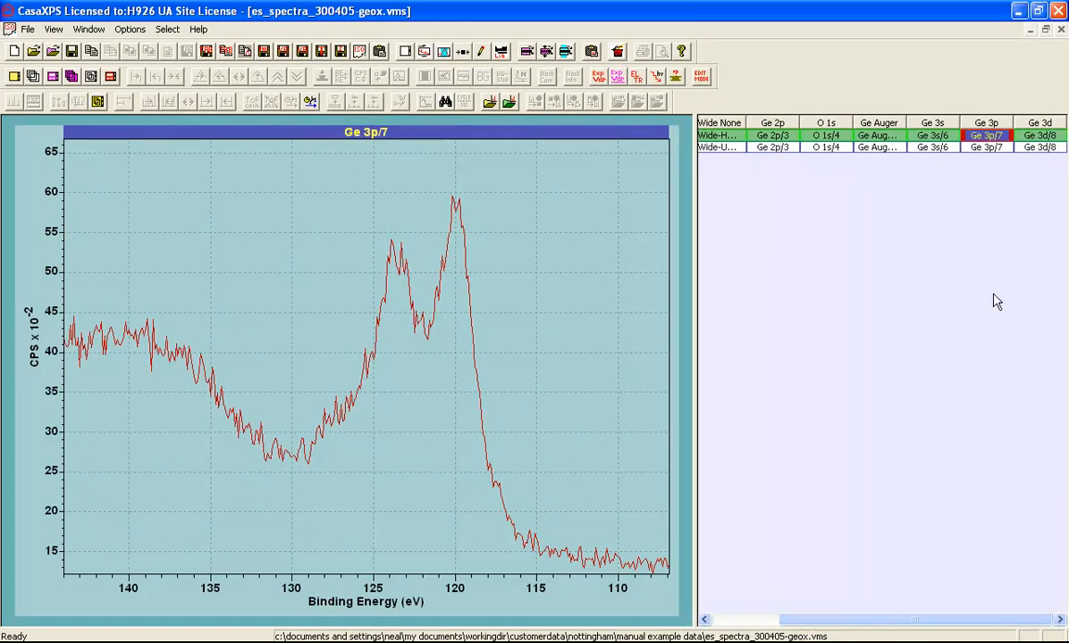
left_click(1037, 135)
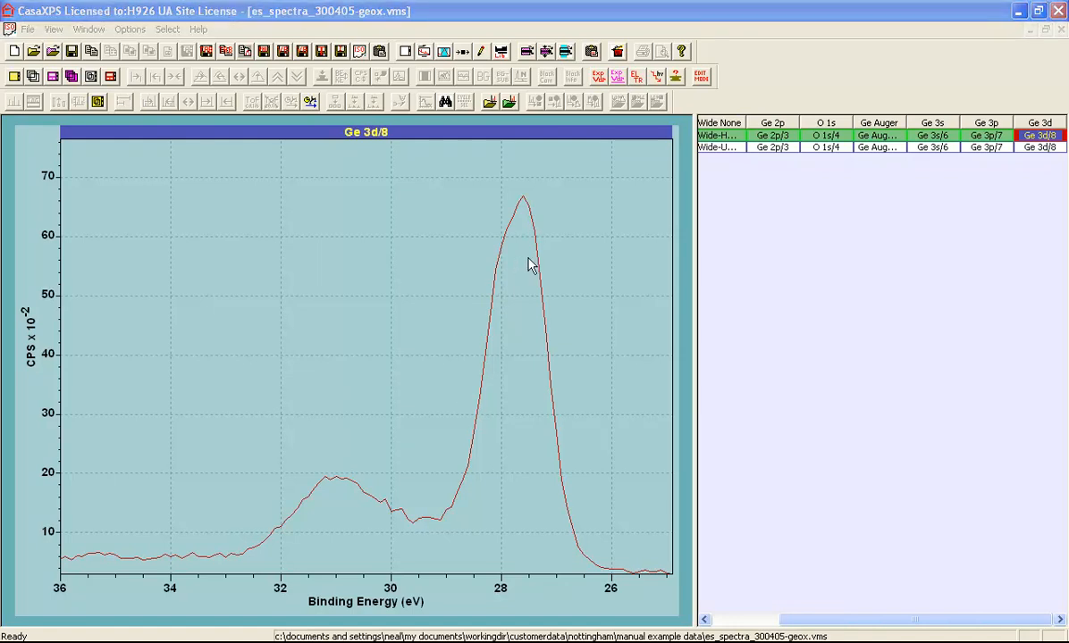
Step: Display the first row's Ge 2p, Ge 3p and Ge 3d spectra together using the three-tile page format
left_click(773, 135)
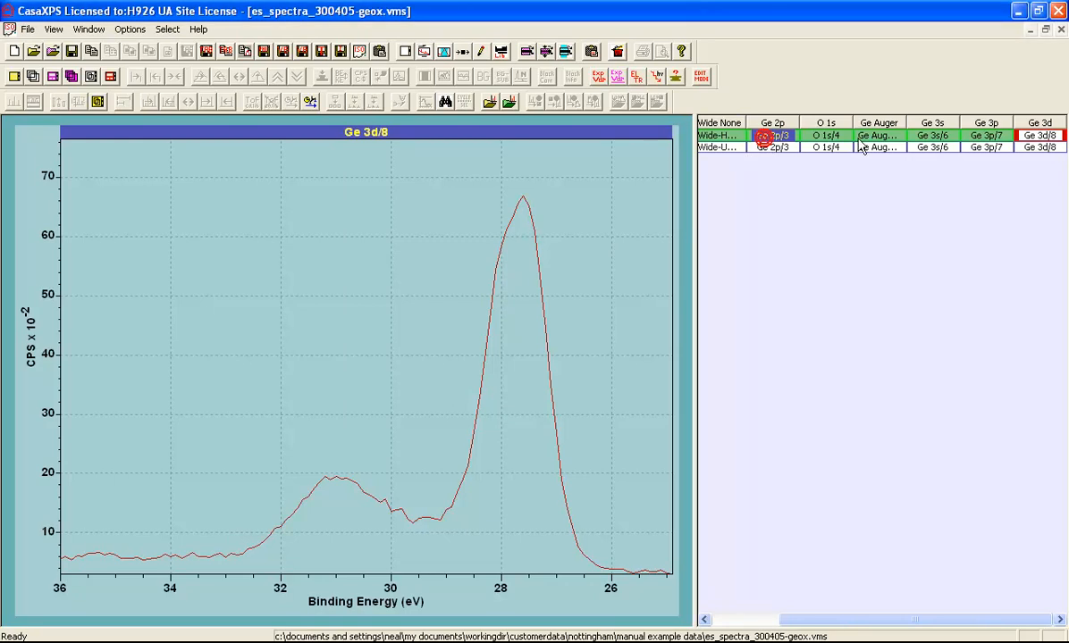
left_click(986, 135, "ctrl")
left_click(1040, 136, "ctrl")
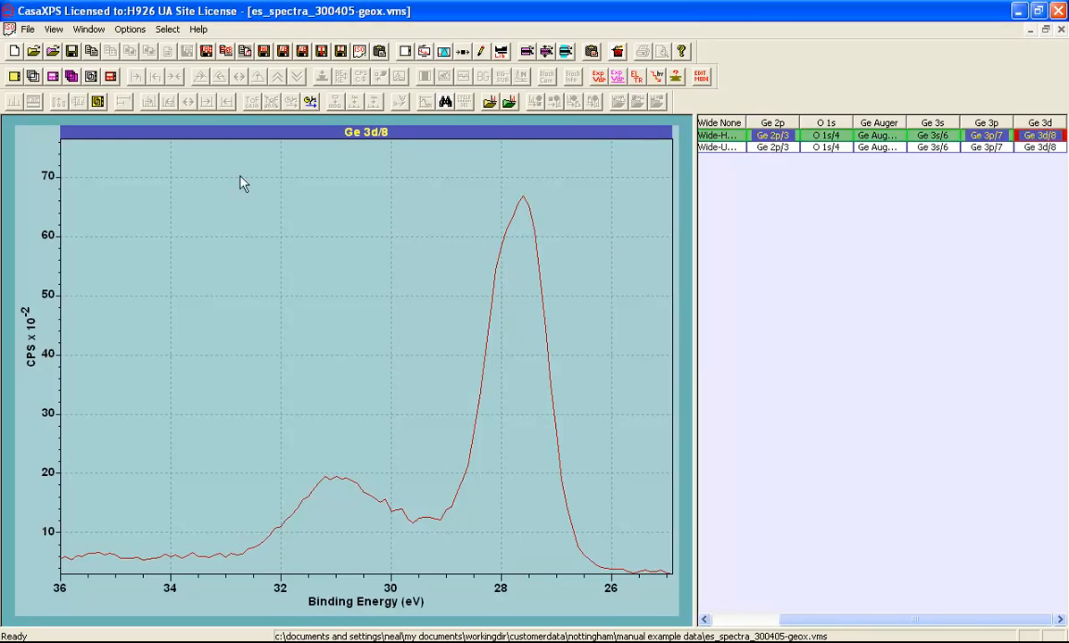
left_click(15, 76)
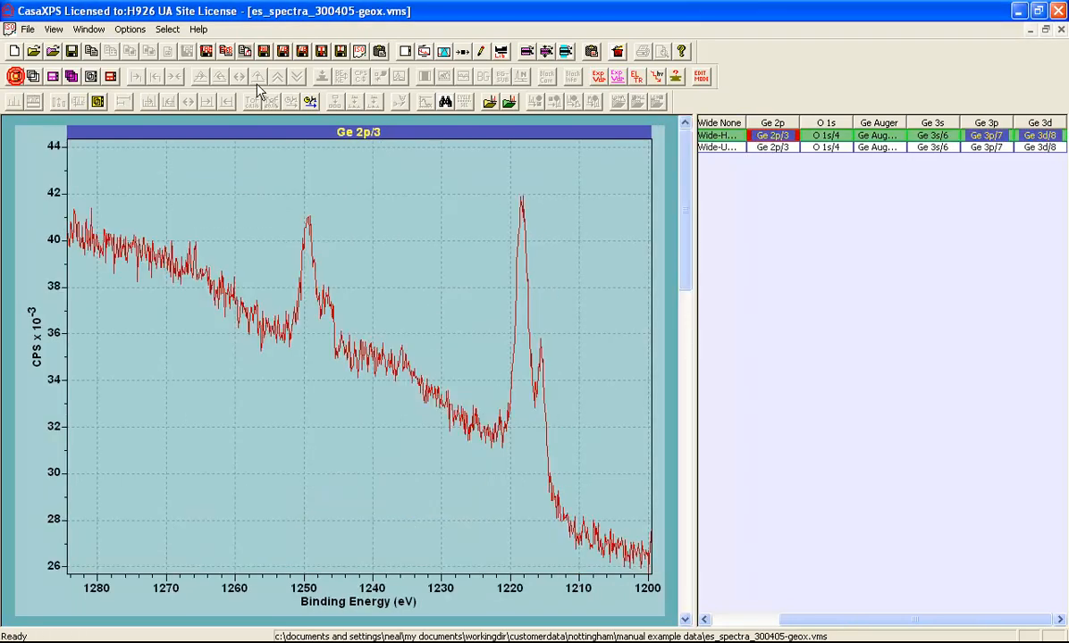
left_click(379, 51)
left_click(398, 278)
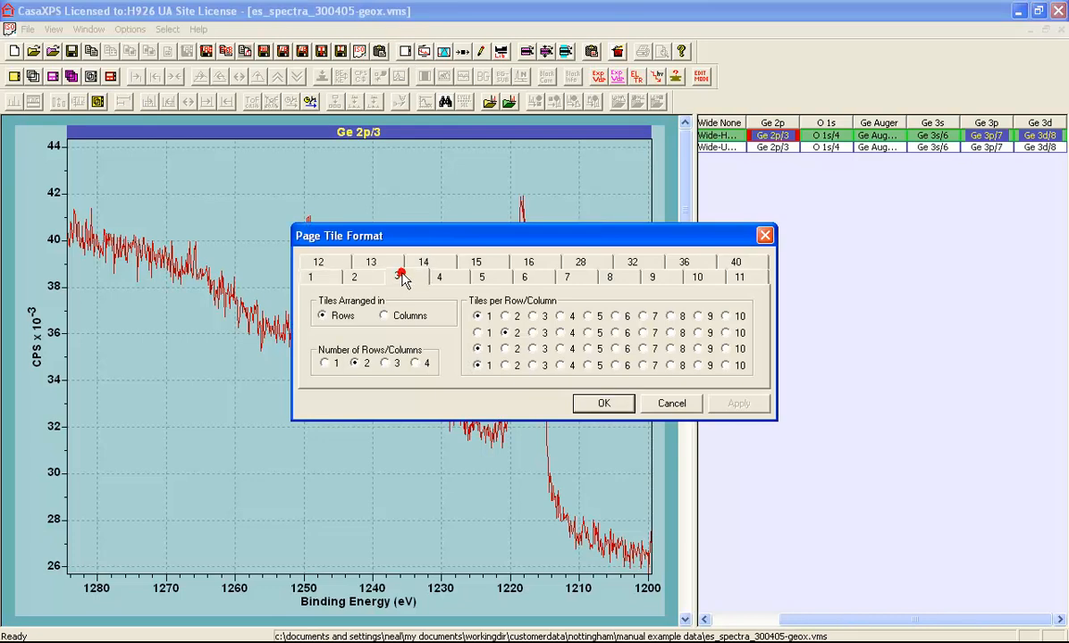
left_click(597, 403)
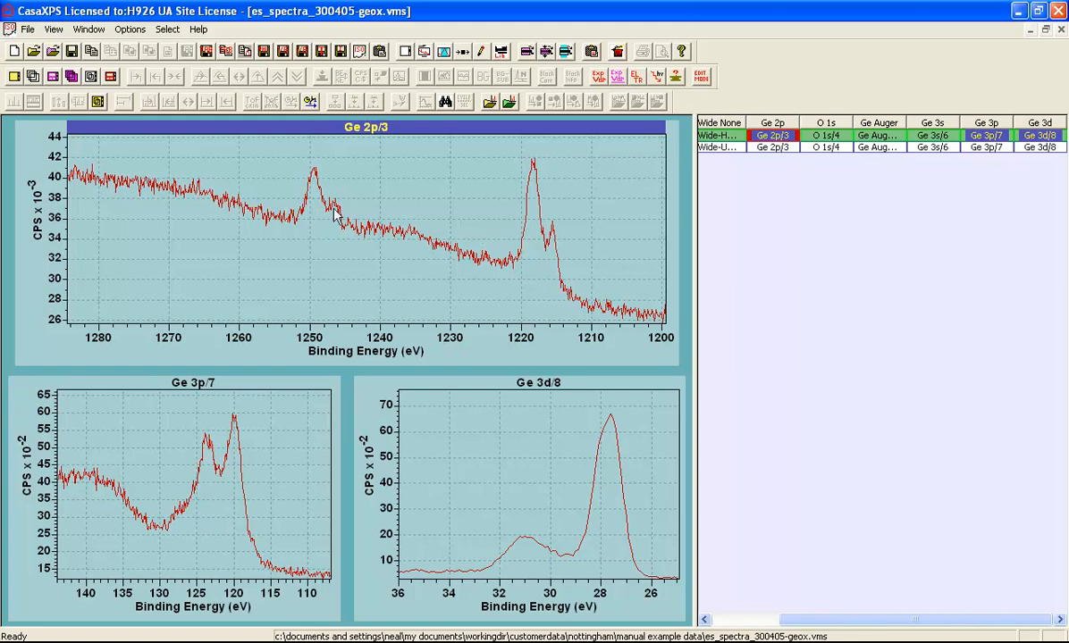
Step: Examine the Ge 3d, Ge 3p and Ge 2p tiles in turn to compare their peak shapes
left_click(511, 431)
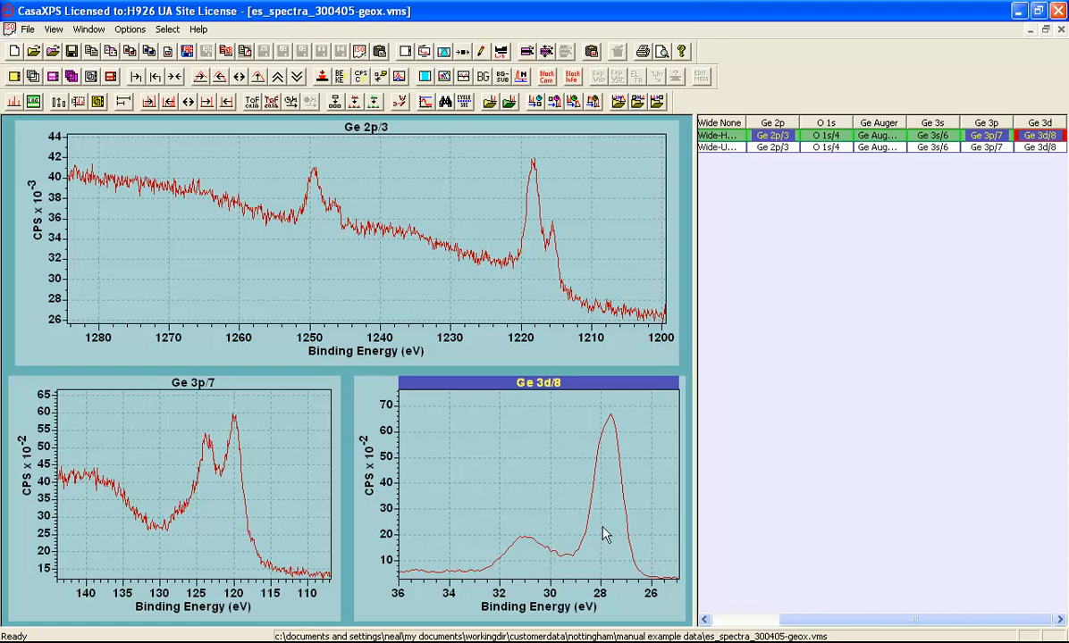
left_click(232, 458)
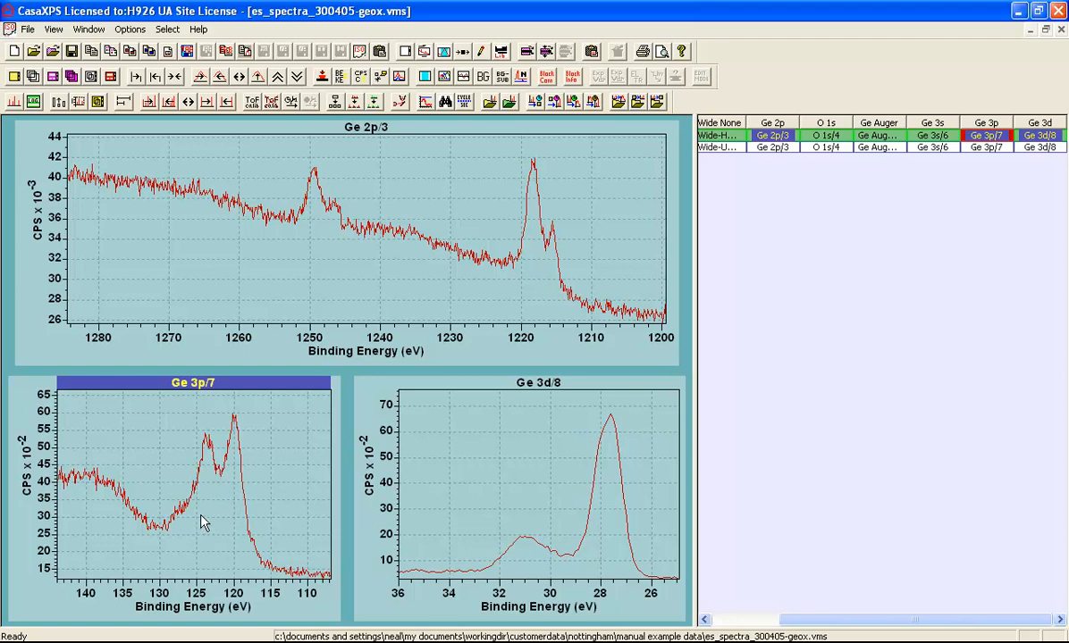
left_click(418, 265)
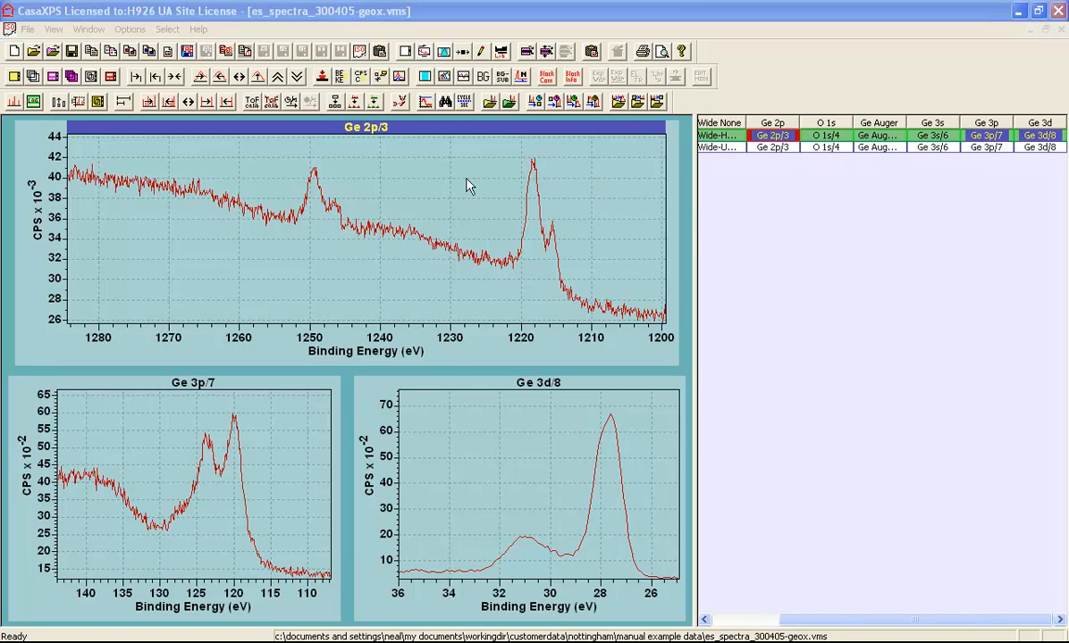
left_click(379, 155)
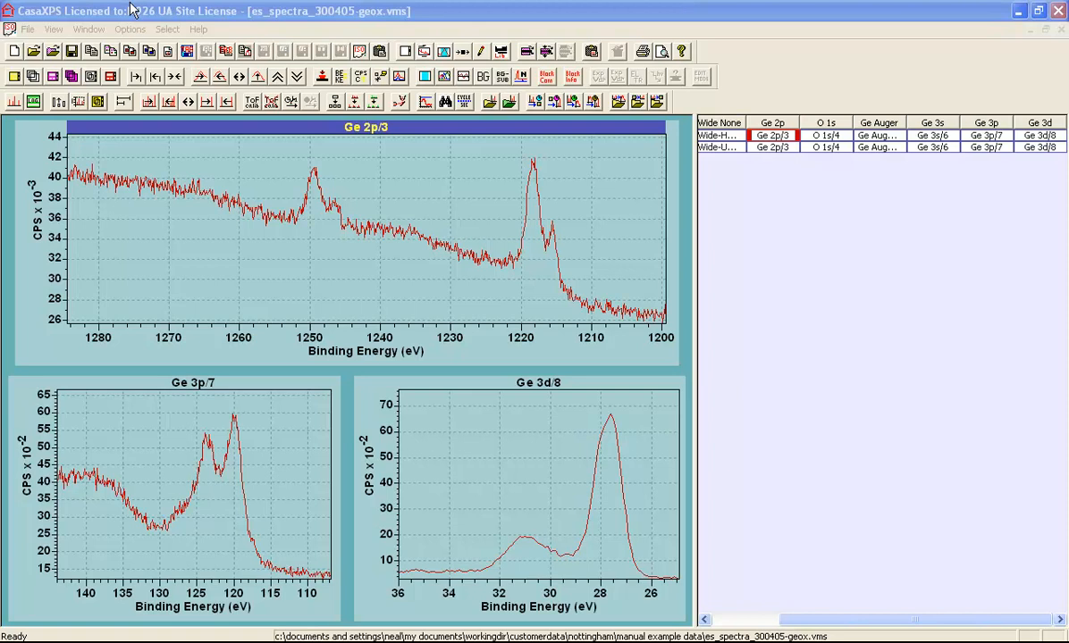
Step: Create a second window on the same data file and bring up the element library's periodic table
left_click(99, 32)
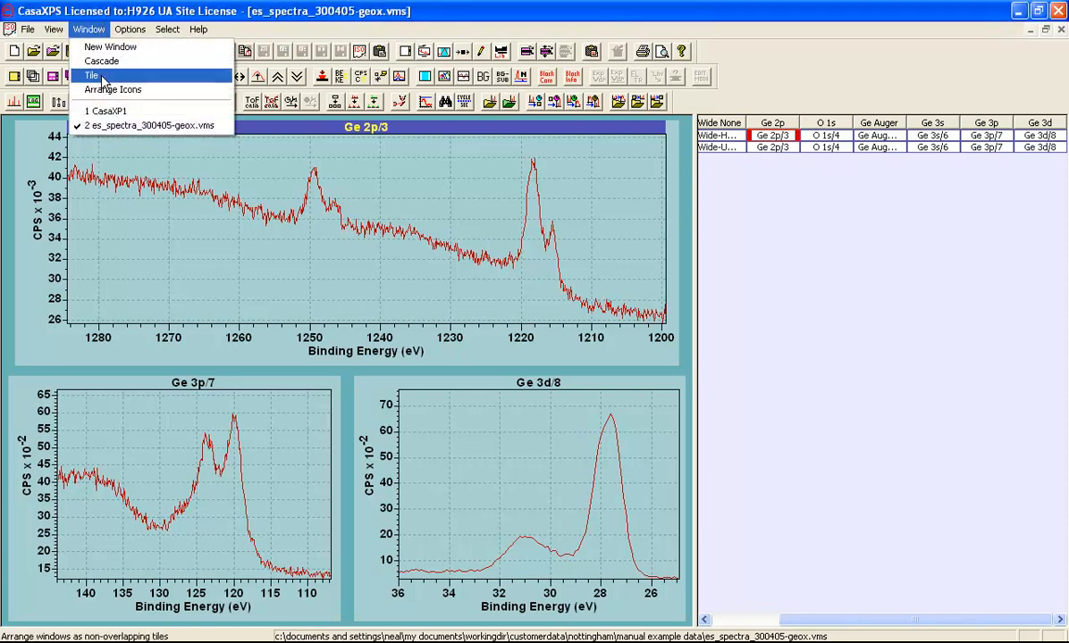
left_click(110, 46)
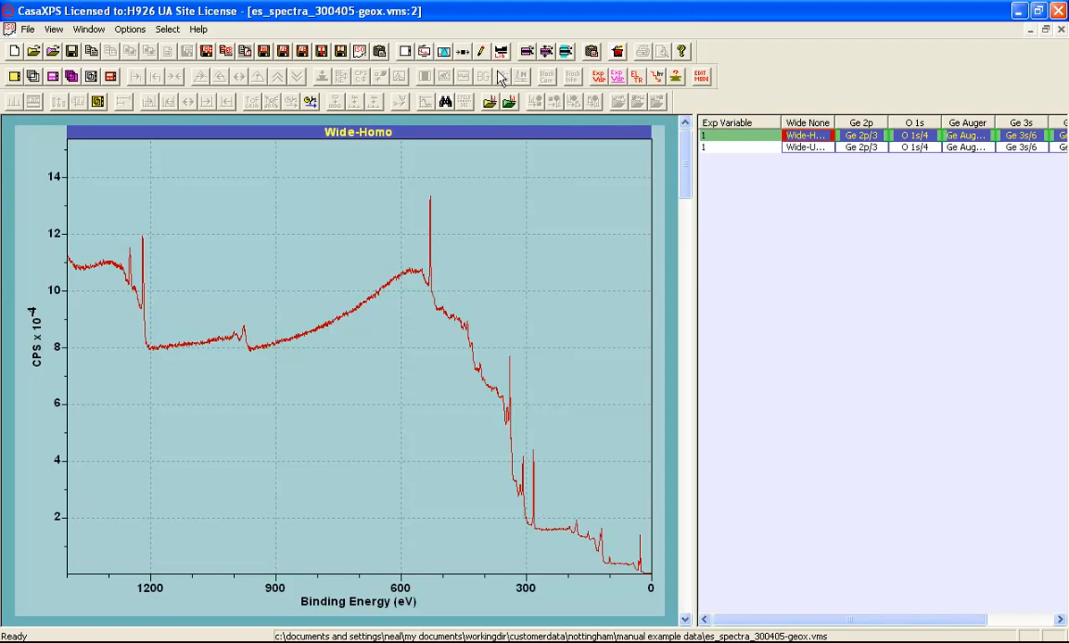
left_click(462, 51)
left_click_drag(473, 110, 810, 175)
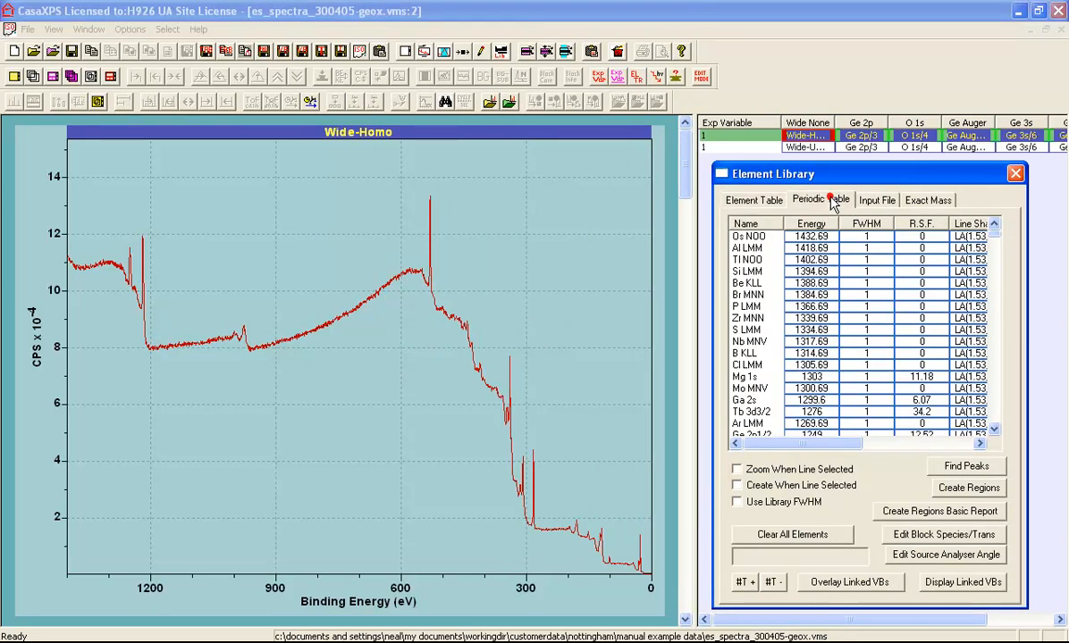
left_click(797, 201)
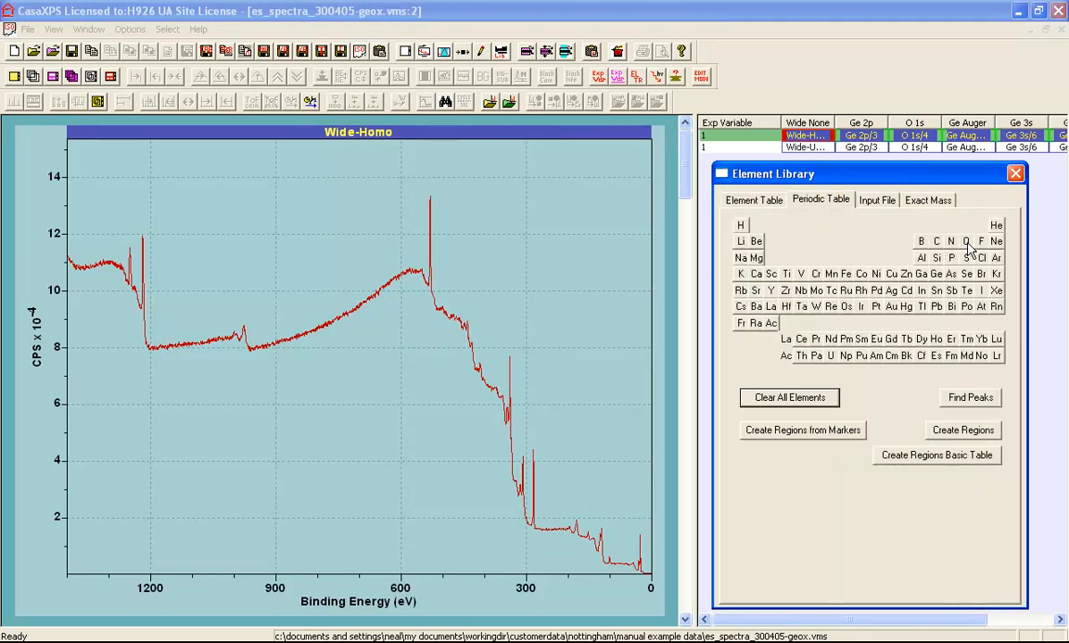
Step: Mark the O, Ge and C lines on the Wide-Homo survey spectrum and inspect the Ge 2p range
left_click(965, 242)
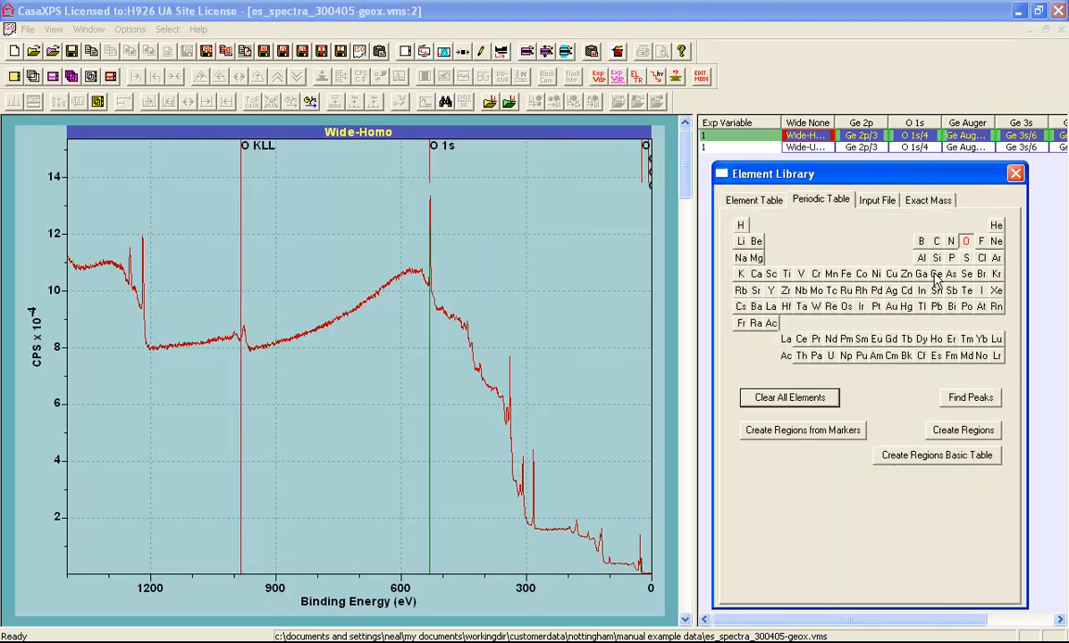
left_click(936, 274)
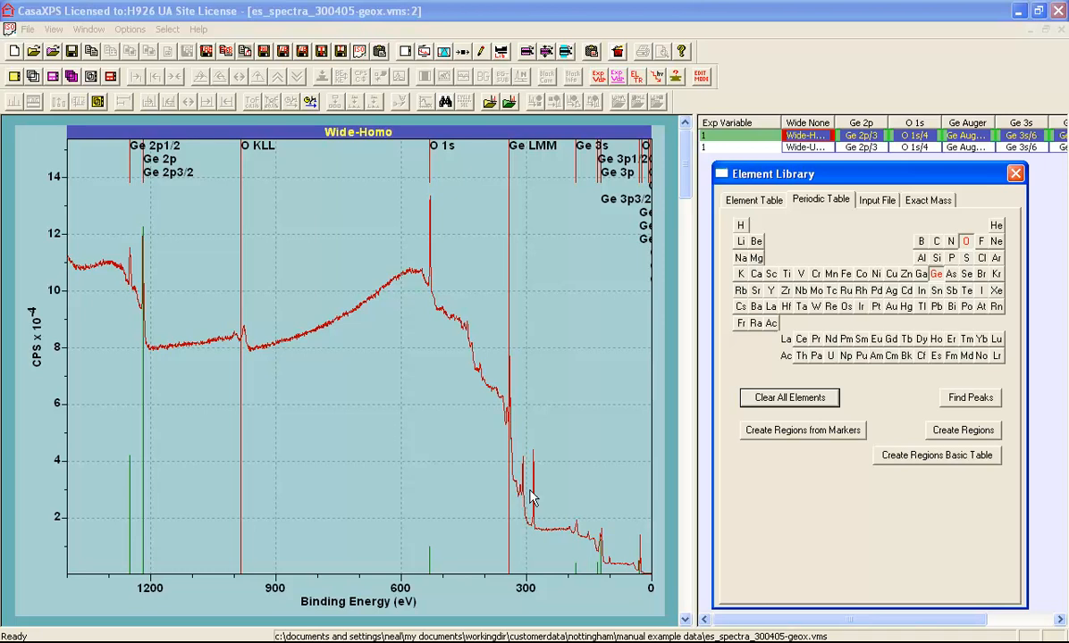
left_click(936, 242)
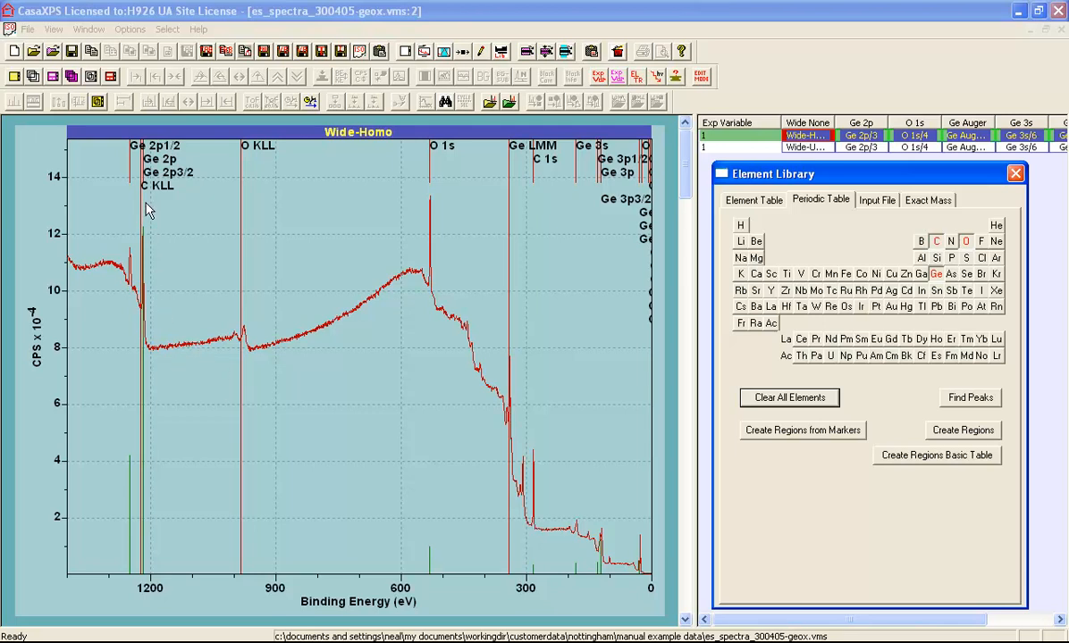
left_click_drag(104, 193, 161, 382)
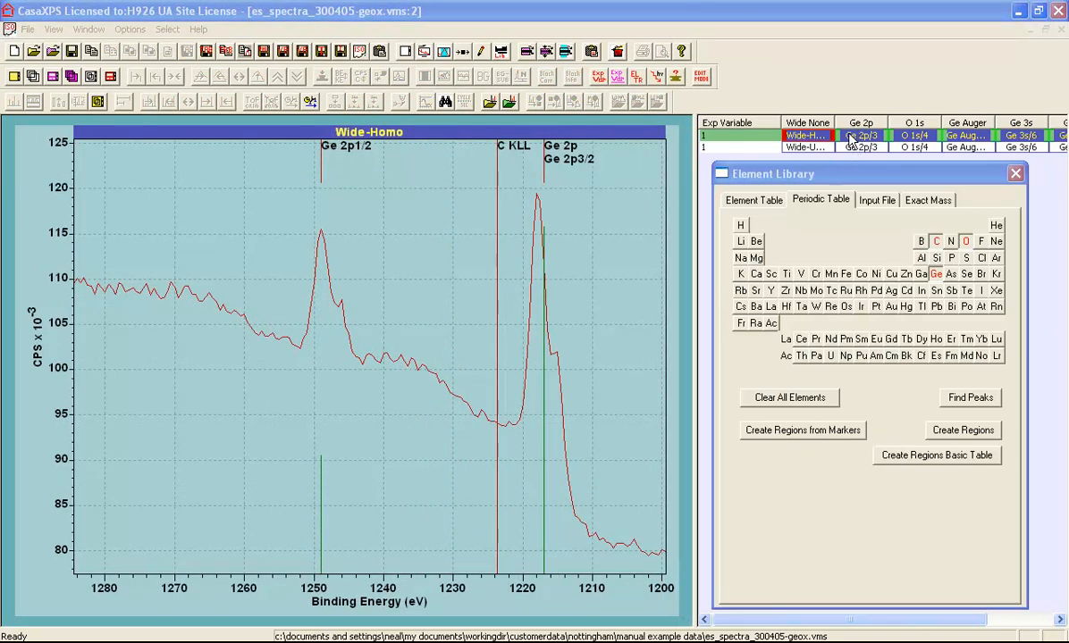
Step: Display the high-resolution Ge 2p spectrum from the first row with its acquisition parameters and no element markers
left_click(794, 130)
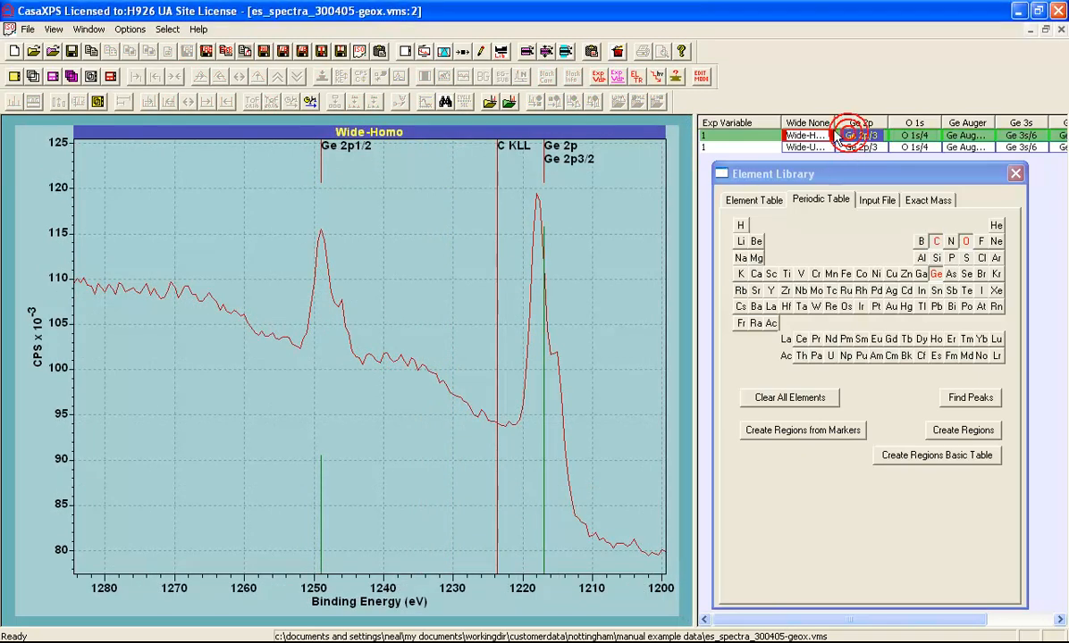
left_click(32, 76)
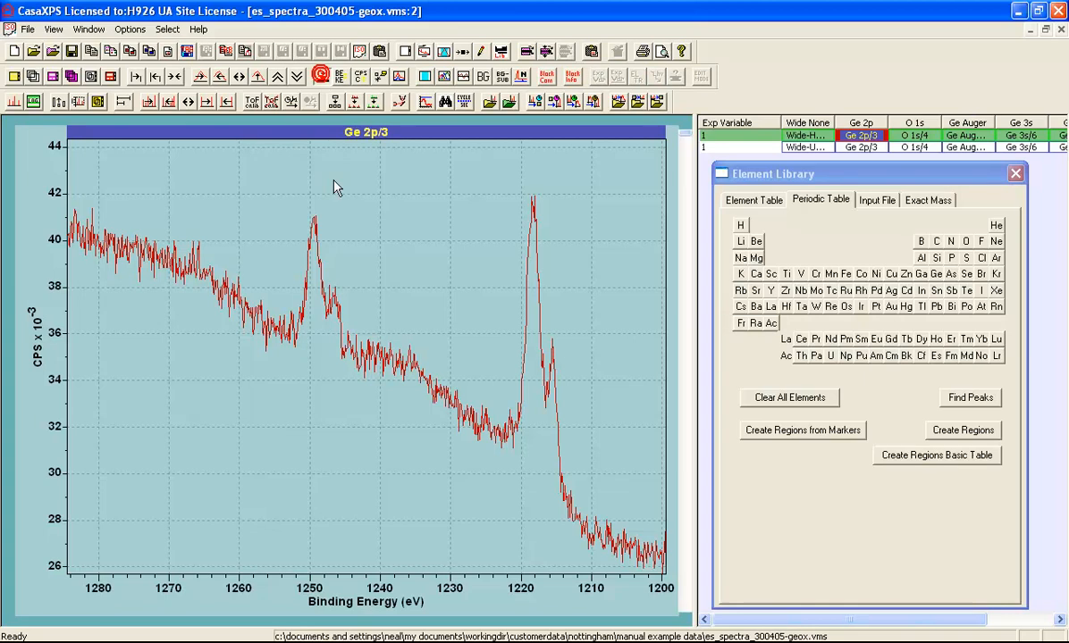
left_click(362, 362)
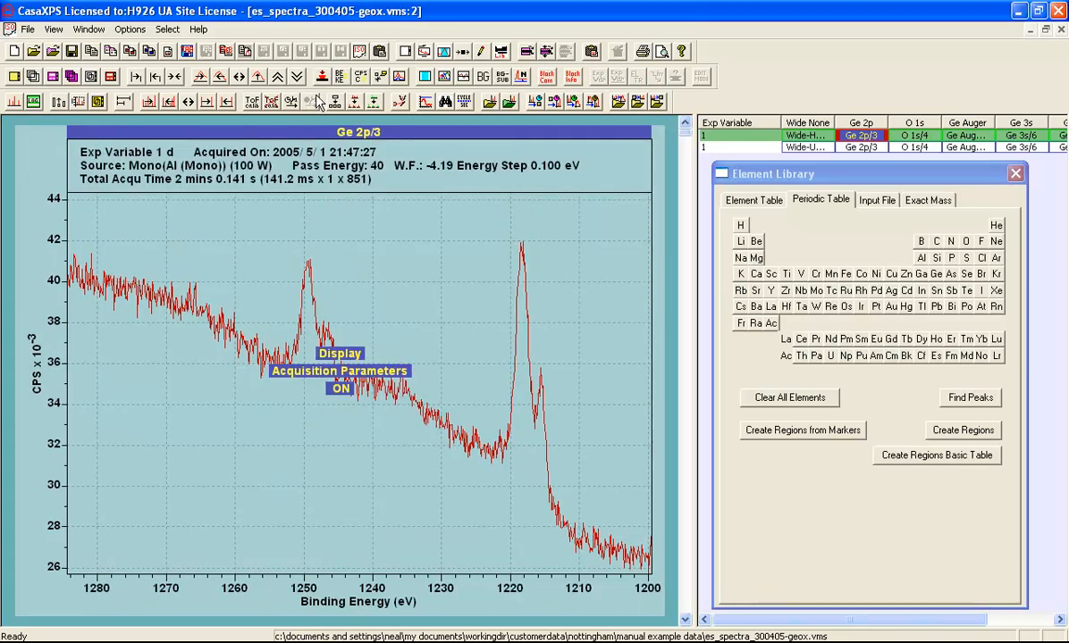
left_click(498, 352)
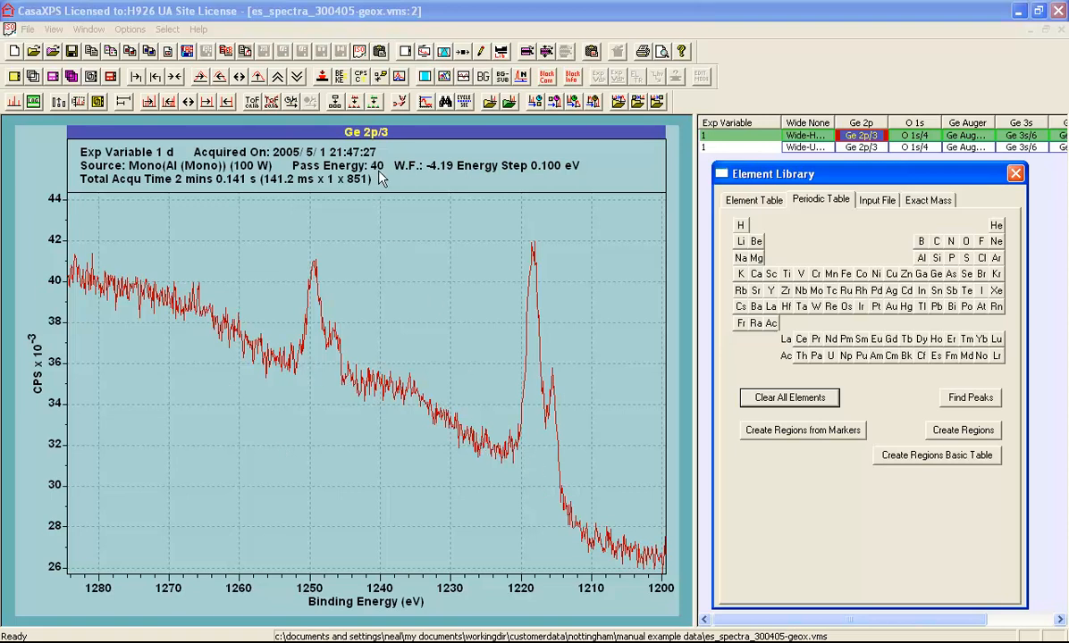
Step: Rescale the Ge 2p plot so that its intensity axis starts at zero
left_click(400, 301)
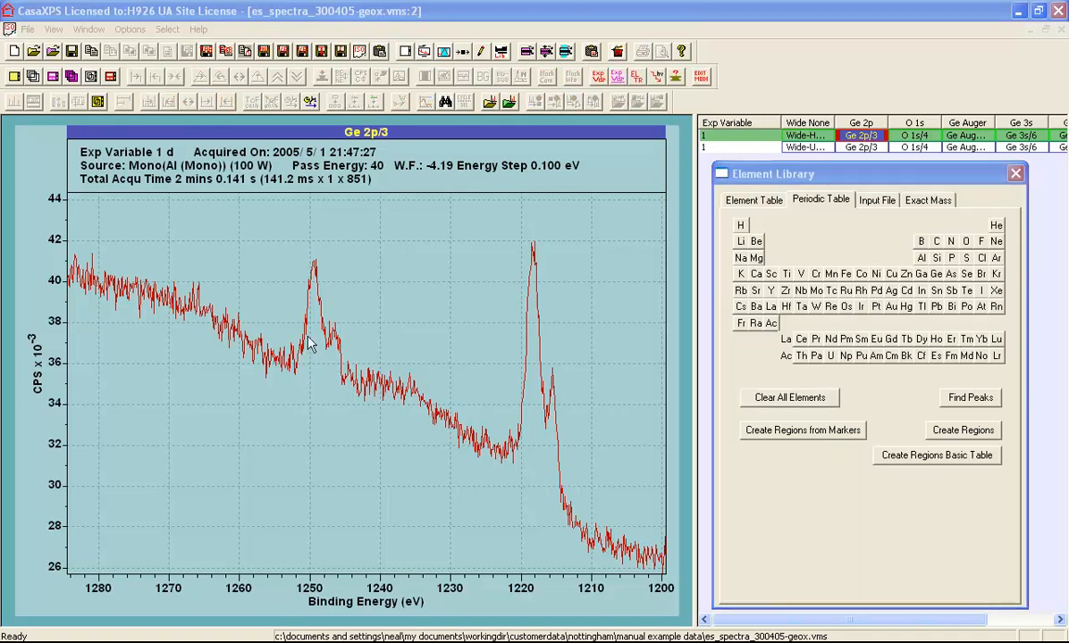
left_click(161, 259)
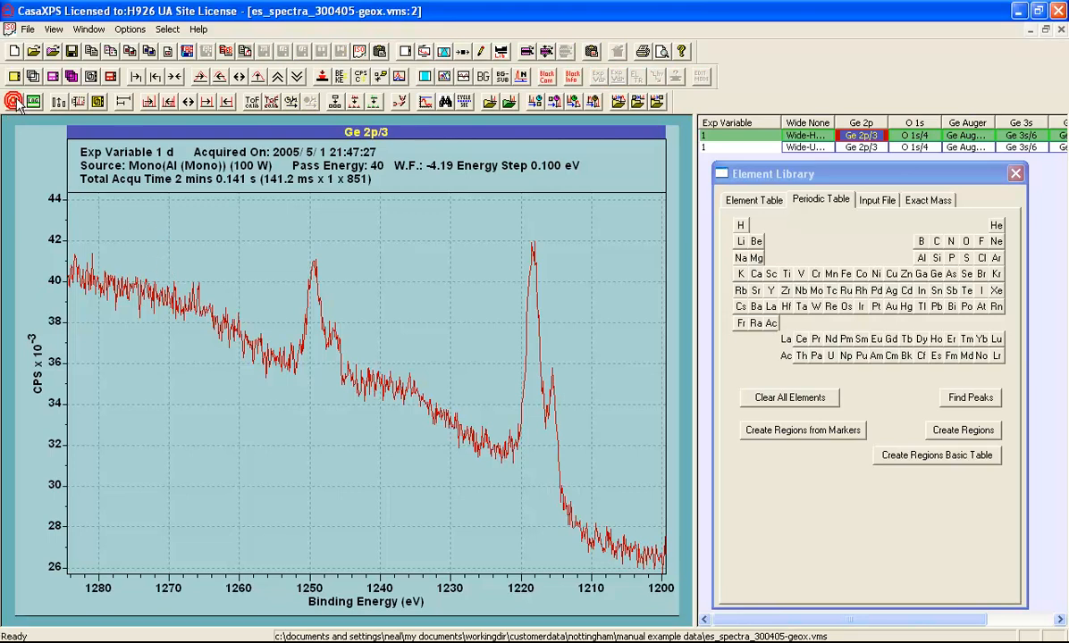
left_click(241, 77)
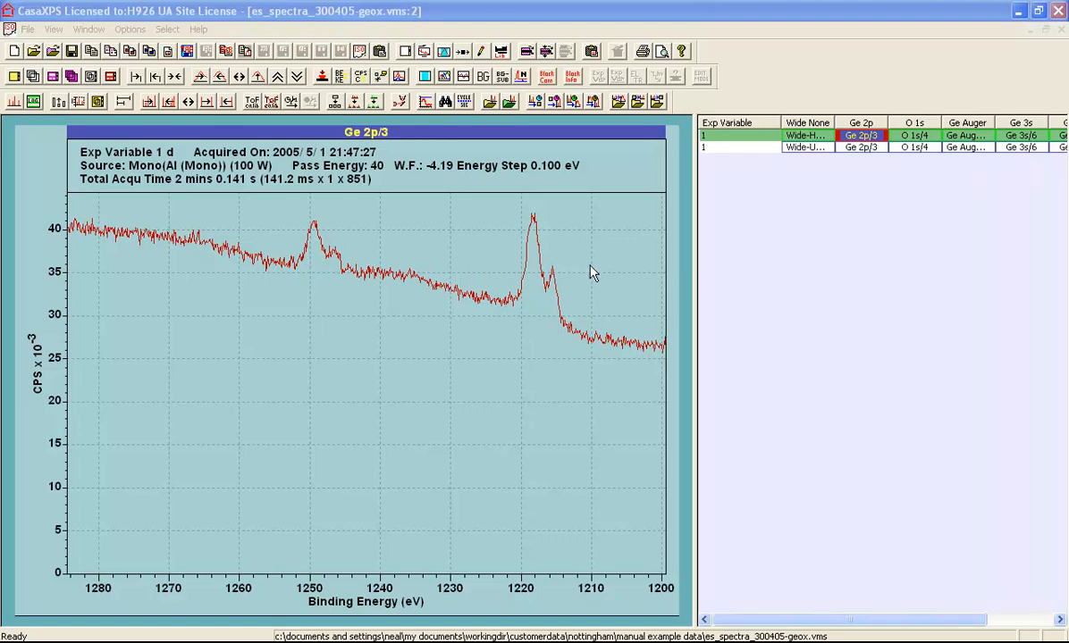
Step: Create a Ge 2p quantification region and adjust its limits to about 1224.35 and 1207.75 eV around the 2p3/2 peaks
left_click(443, 51)
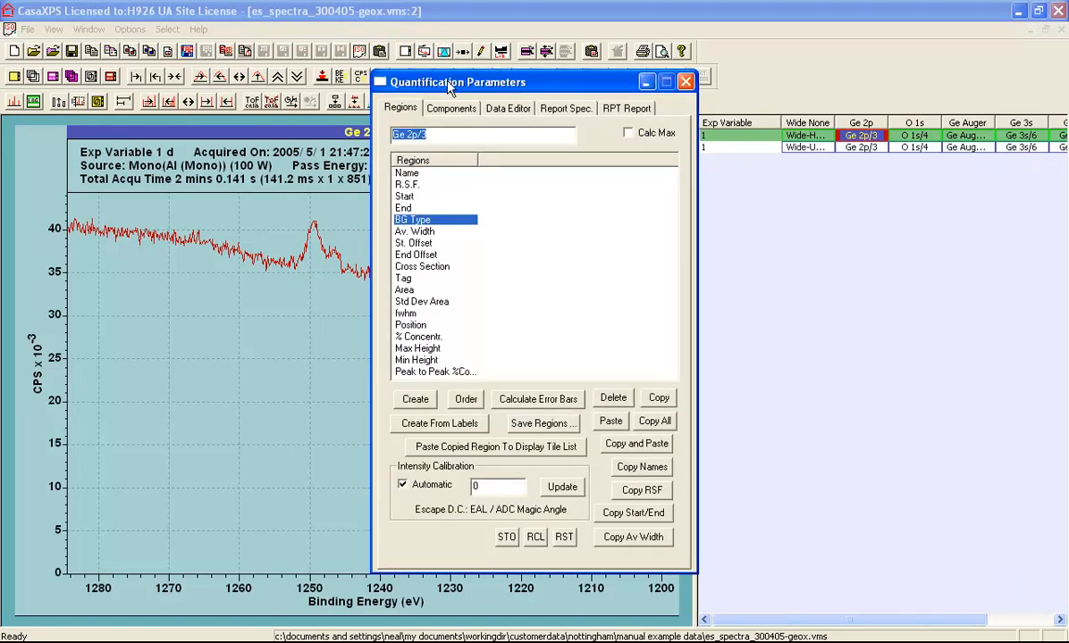
left_click_drag(450, 82, 806, 138)
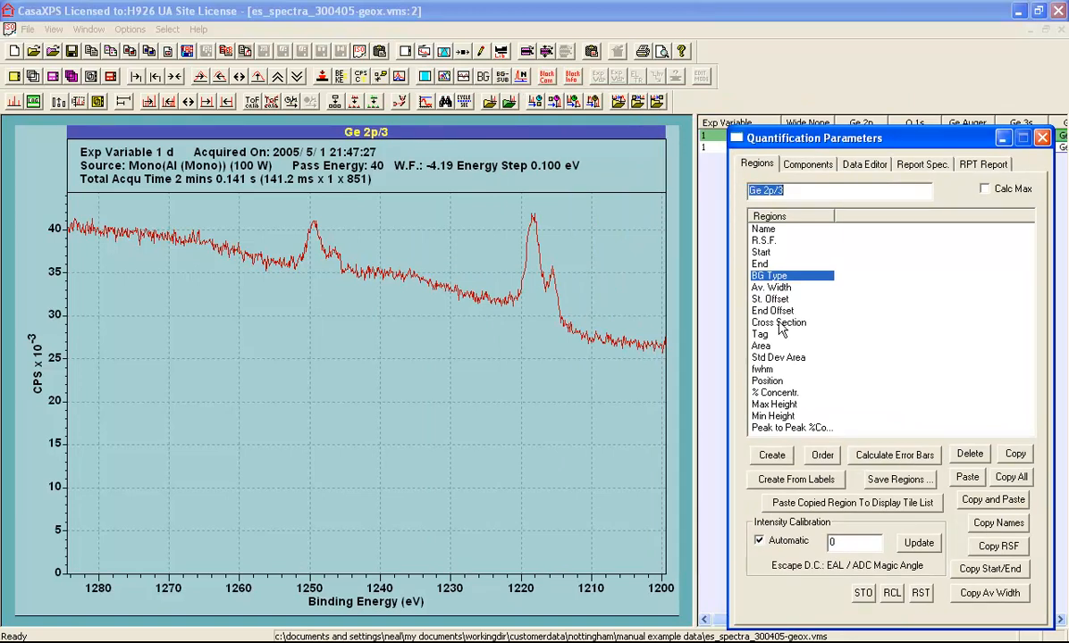
left_click(773, 455)
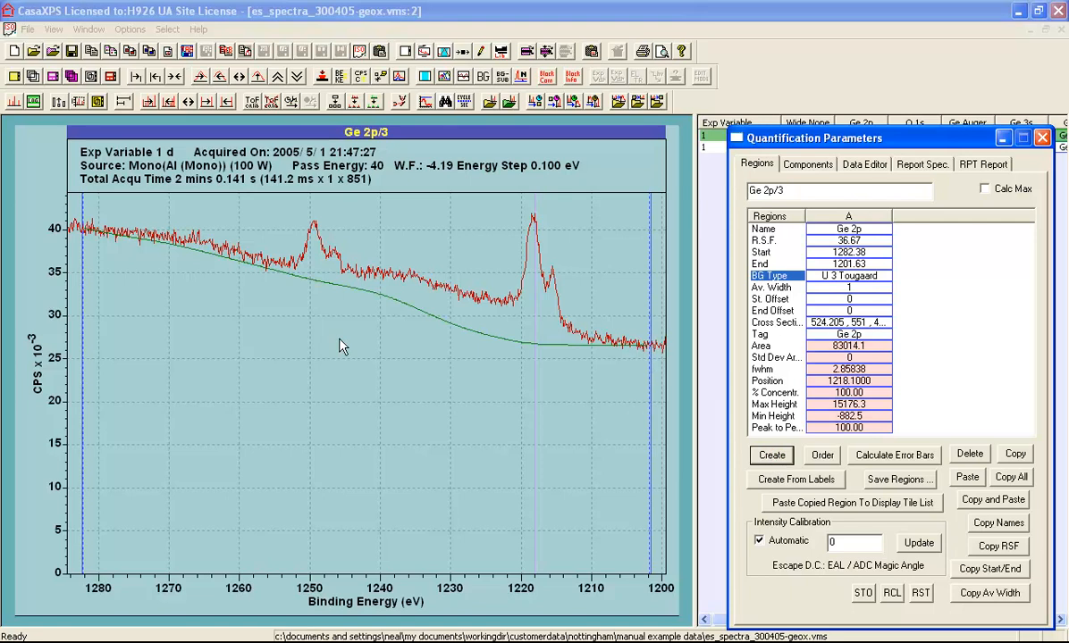
left_click_drag(93, 378, 491, 378)
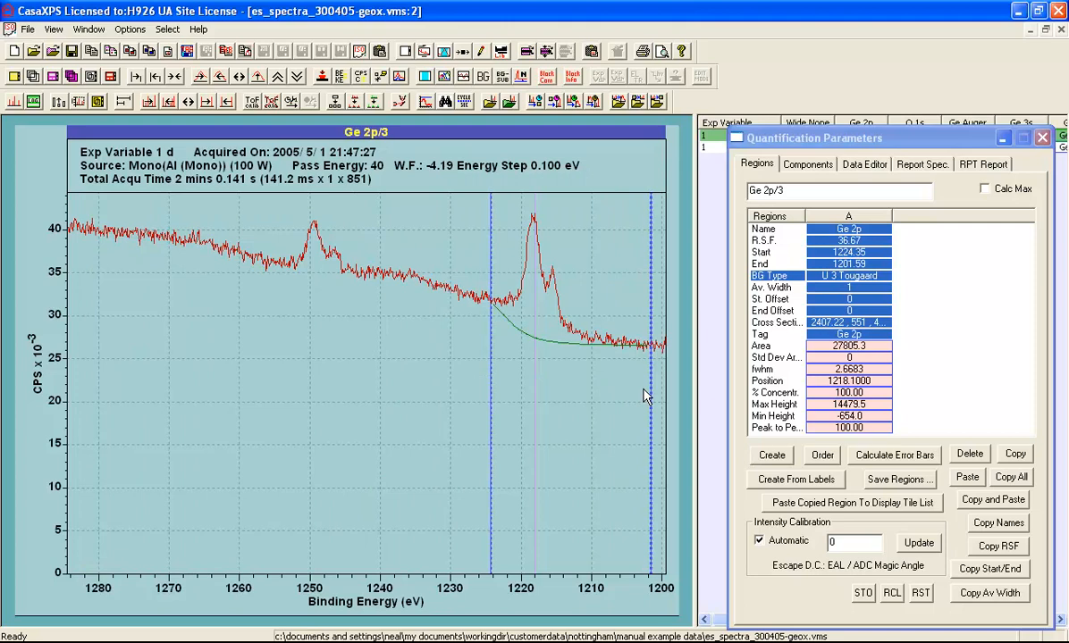
left_click_drag(644, 390, 608, 384)
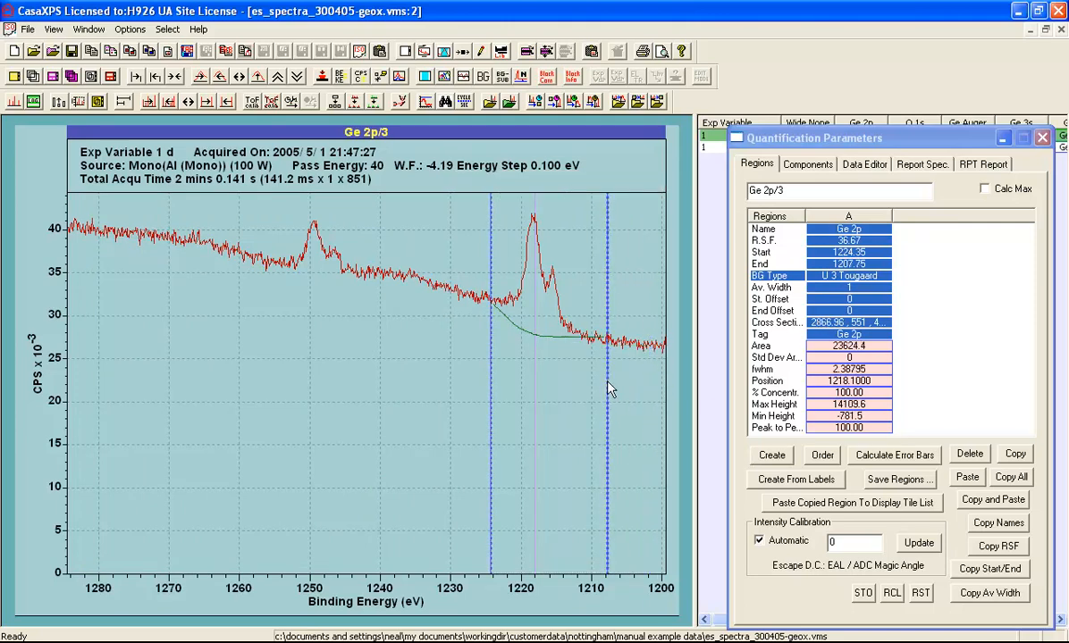
Step: Set the Ge 2p region's background type to Shirley
left_click(858, 277)
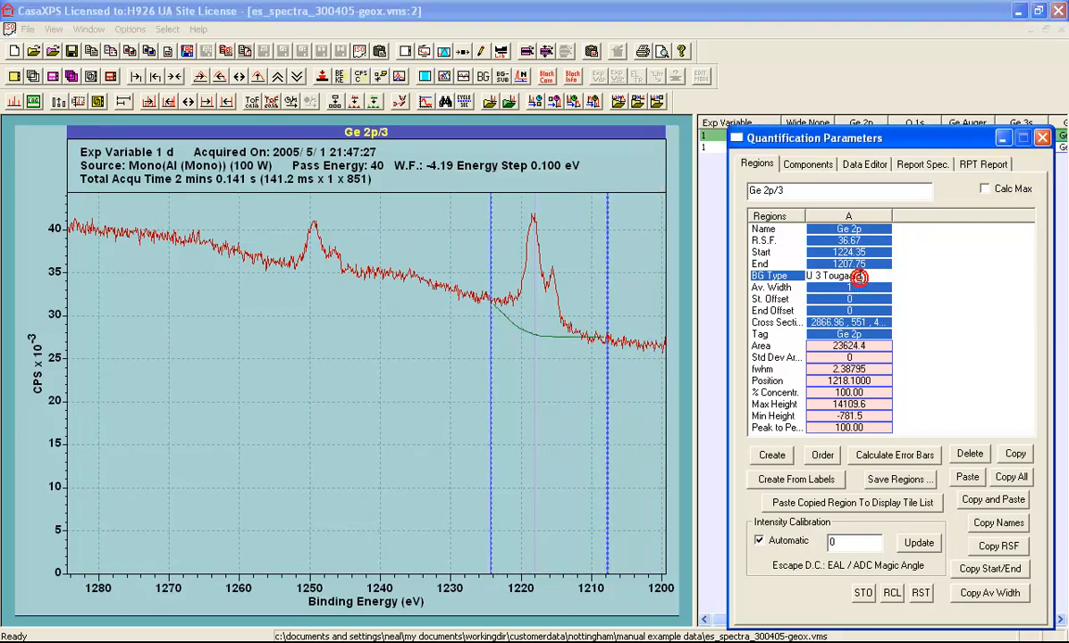
key("Return")
type("s")
key("Return")
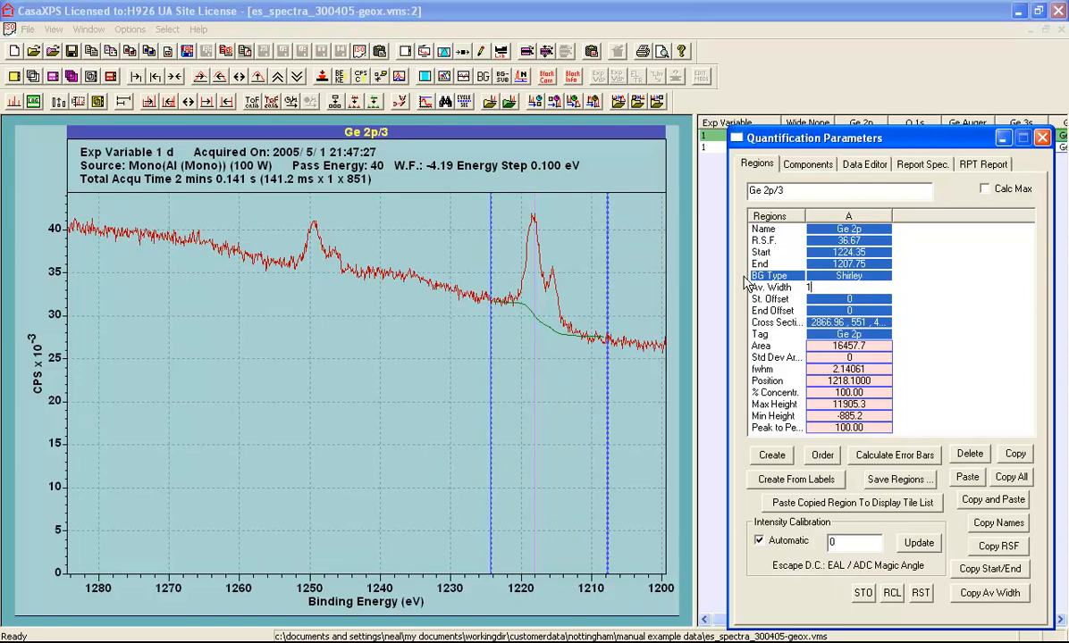
left_click(662, 295)
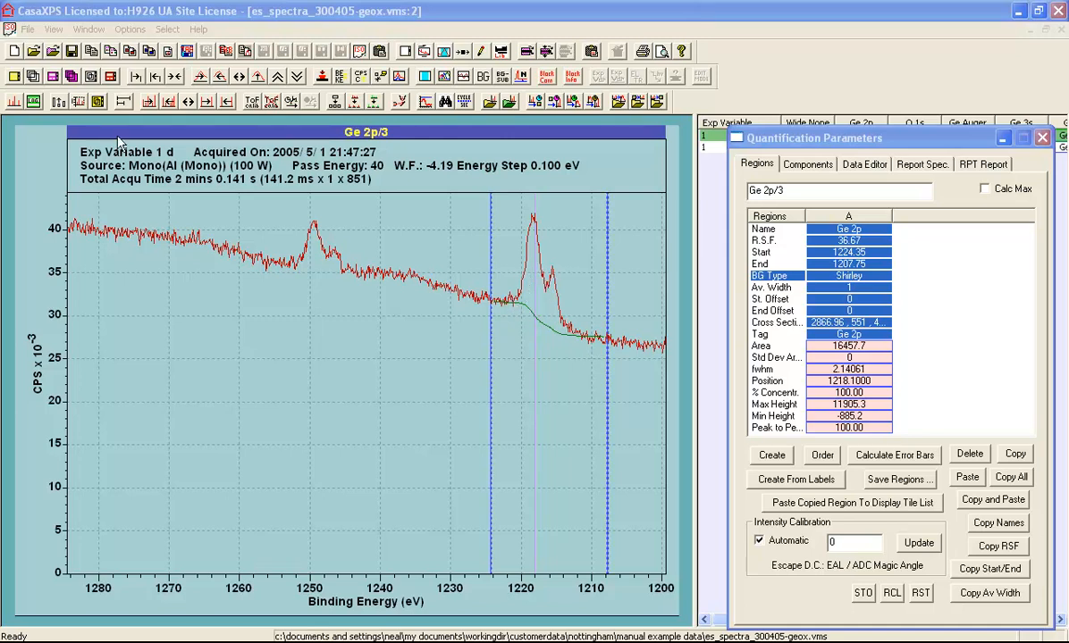
Step: Rescale the Ge 2p plot so that its intensity axis fits the data range instead of starting at zero
left_click(23, 96)
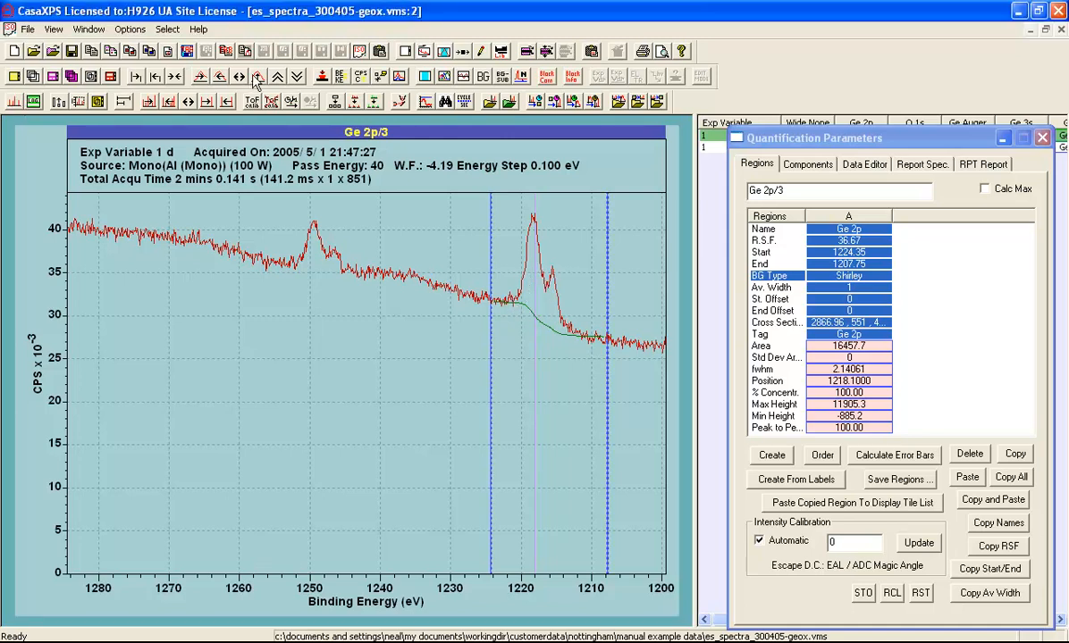
left_click(256, 77)
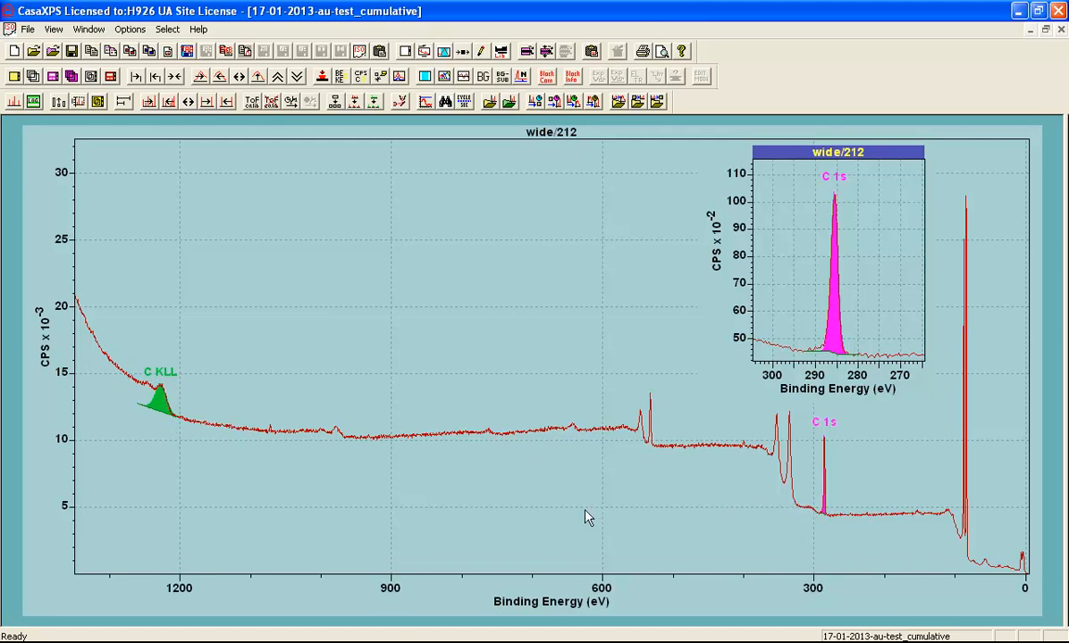
key("ctrl+Tab")
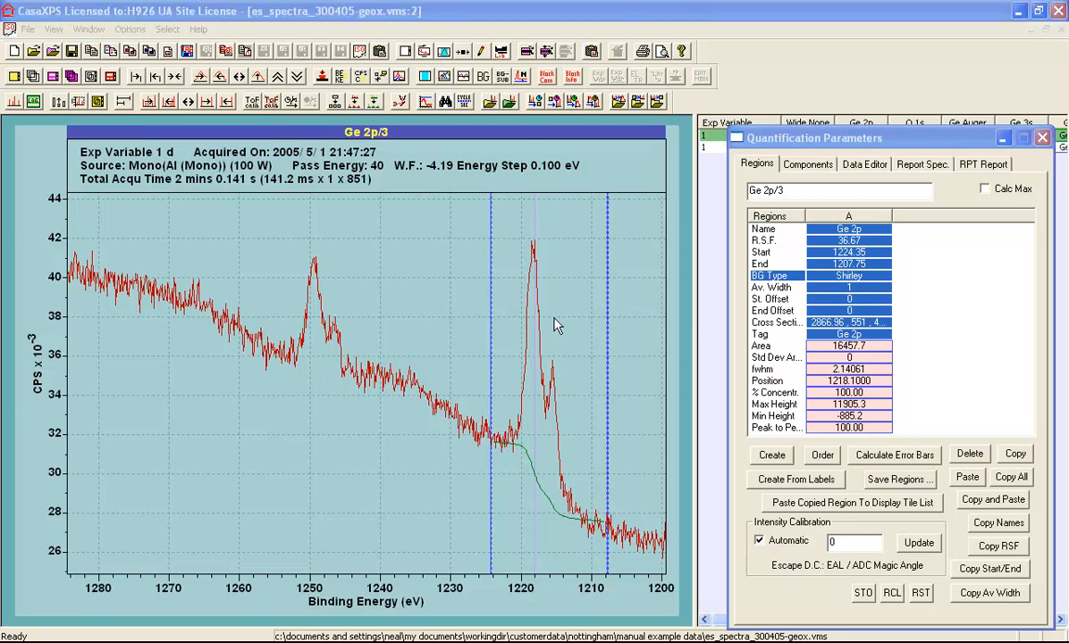
Step: Move the region's limits to about 1254 and 1242.05 eV around the 2p1/2 peaks and set its averaging width to 10
mouse_move(557, 326)
left_mouse_down()
mouse_move(303, 341)
mouse_move(333, 336)
mouse_move(365, 353)
left_mouse_up()
left_click_drag(266, 344, 282, 365)
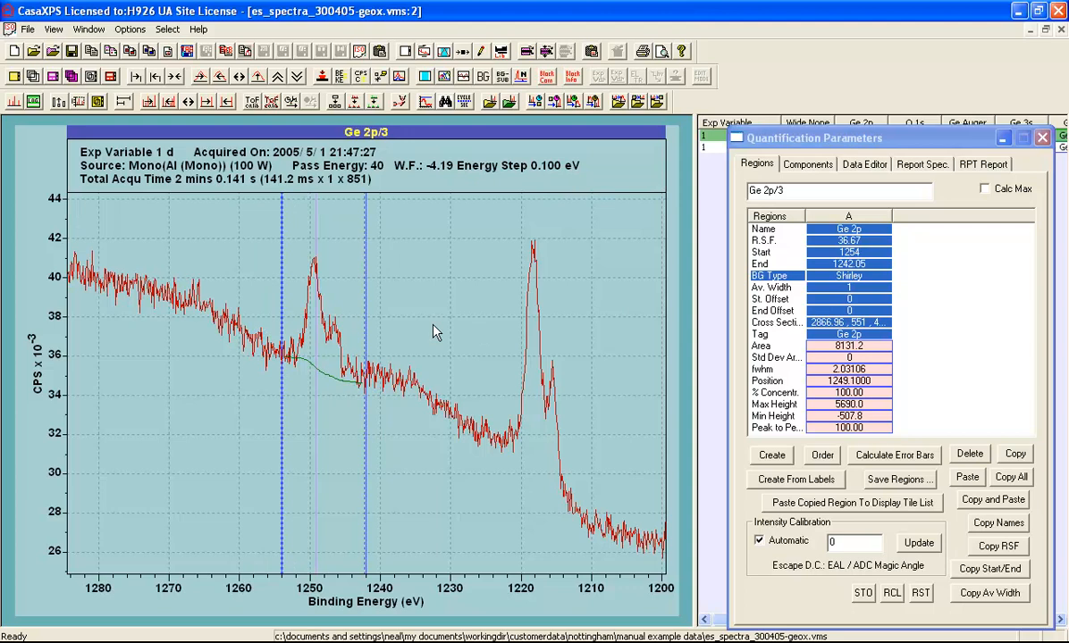
left_click(786, 286)
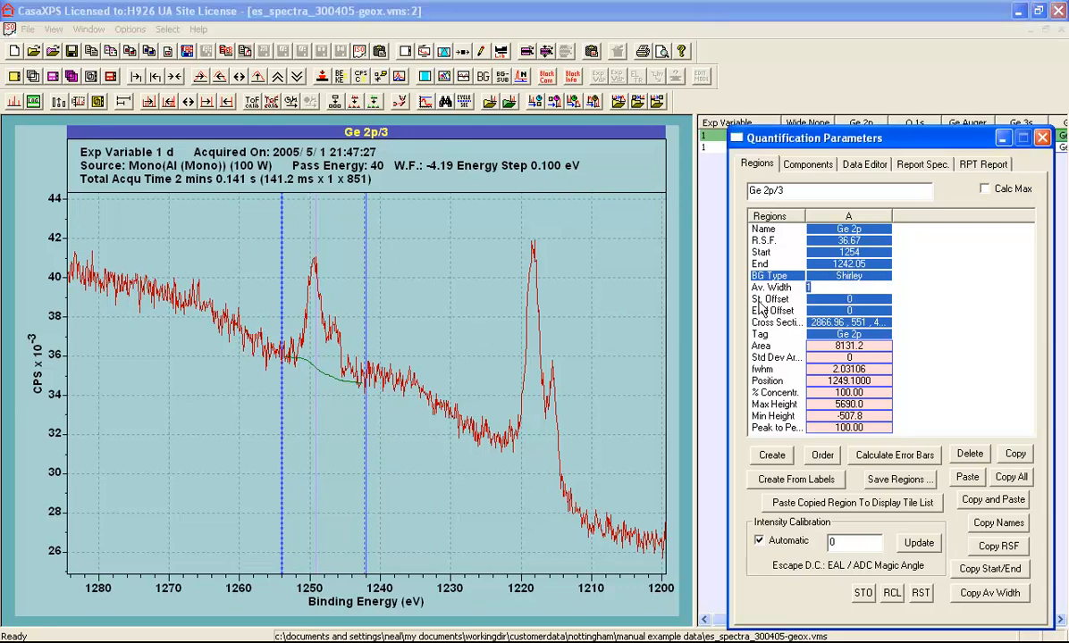
type("10")
left_click(759, 302)
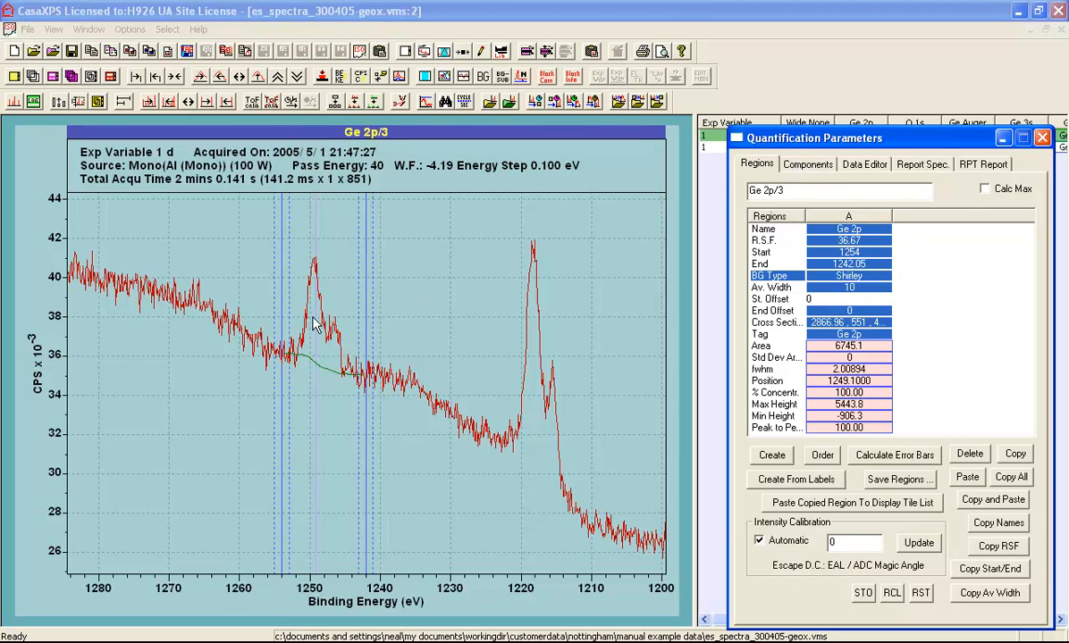
Step: Rename the region Ge 2p1/2 so that it takes the matching R.S.F. of 12.52 and tag
left_click(854, 229)
type("3/2")
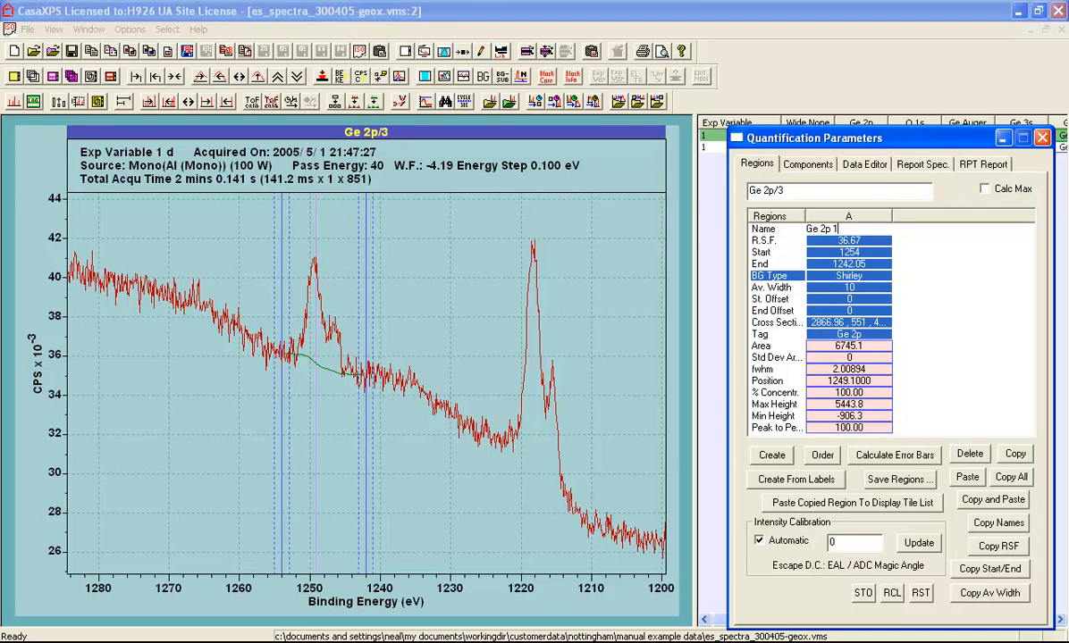
key("Return")
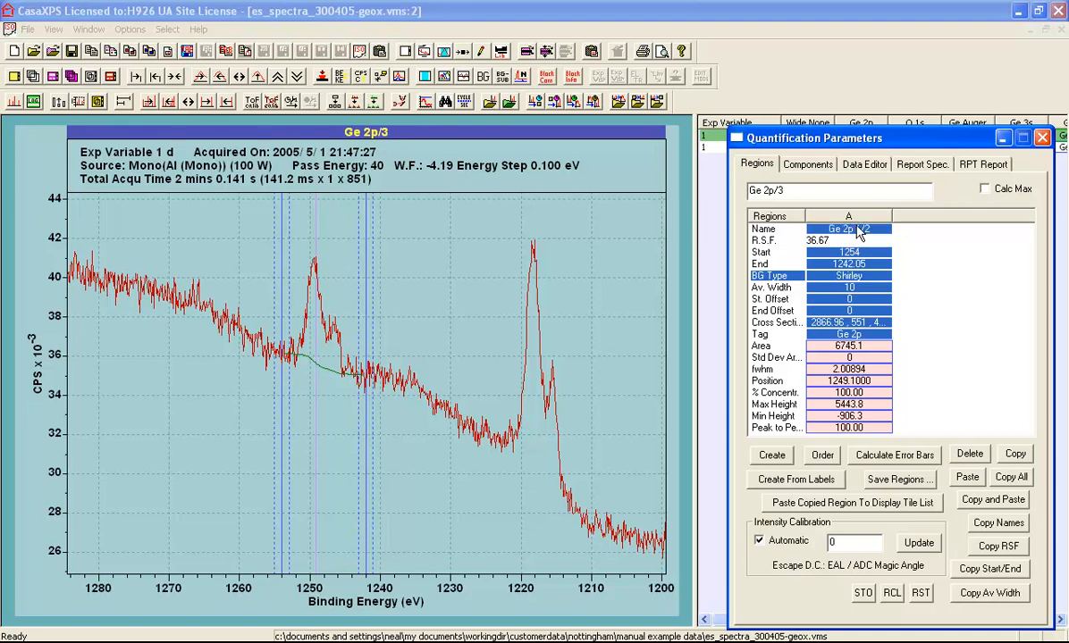
key("BackSpace")
key("BackSpace")
key("BackSpace")
key("BackSpace")
key("BackSpace")
type("#")
key("Return")
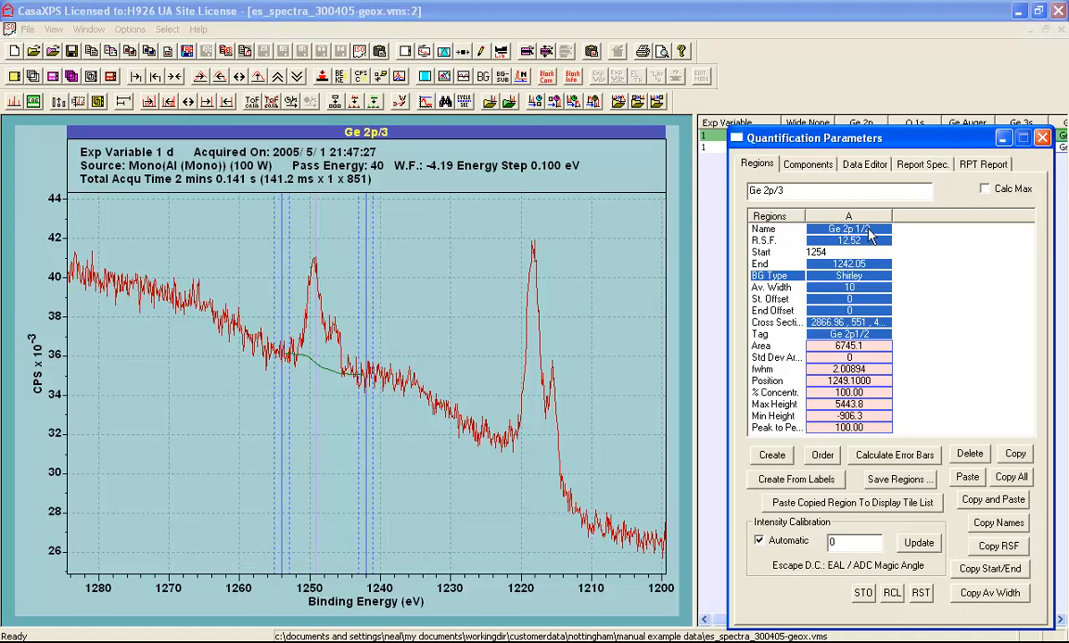
left_click(684, 216)
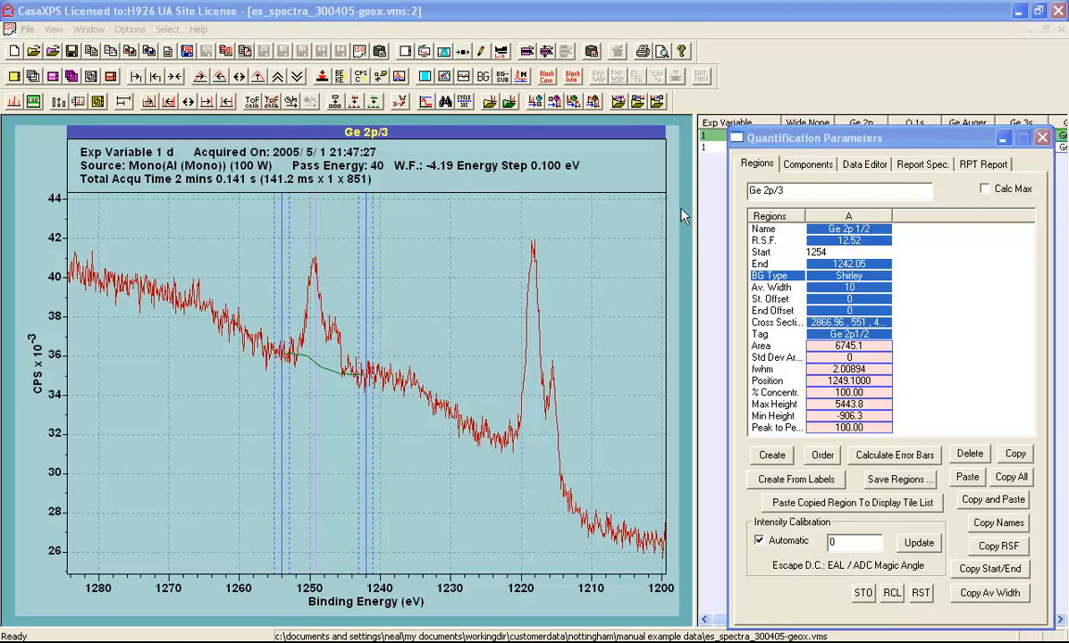
Step: Create a fit component in the region and move it onto the smaller peak at about 1246.73 eV
left_click(797, 165)
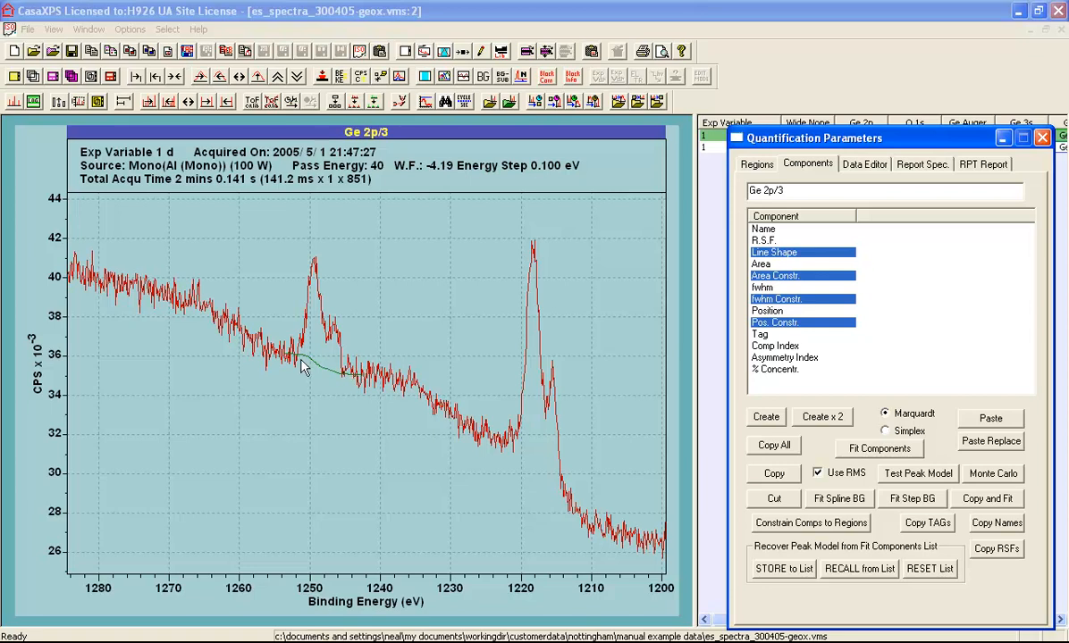
left_click(764, 418)
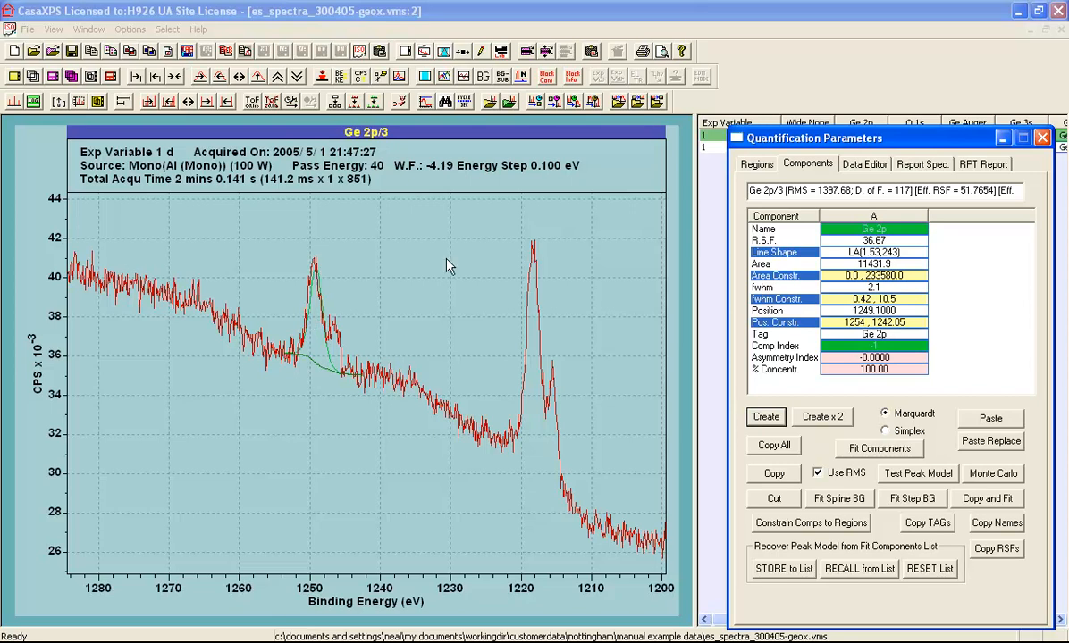
left_click(786, 239)
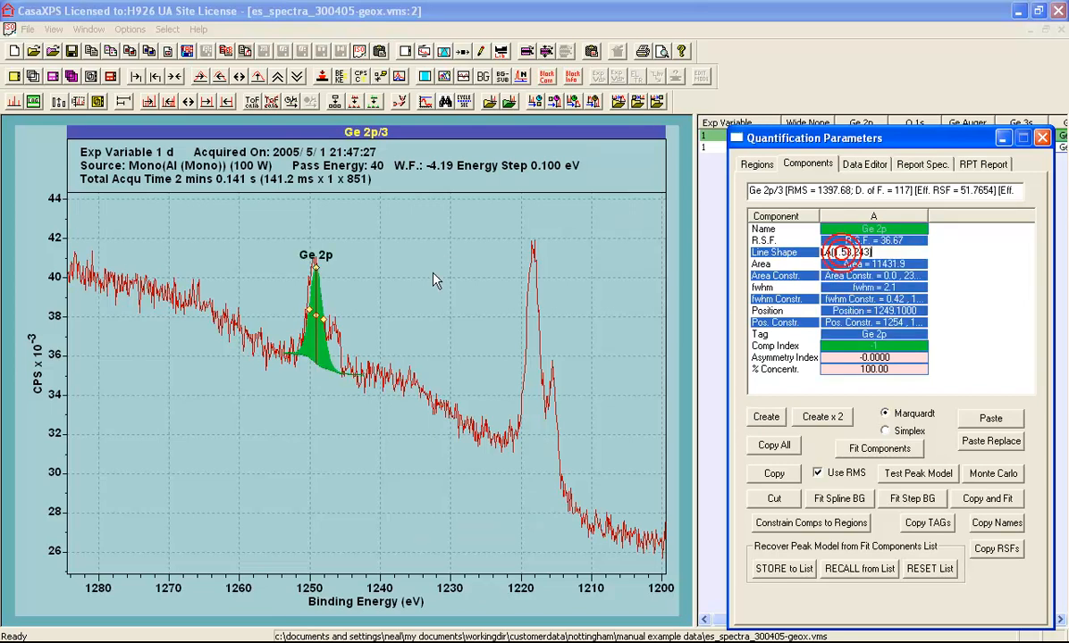
left_click(321, 270)
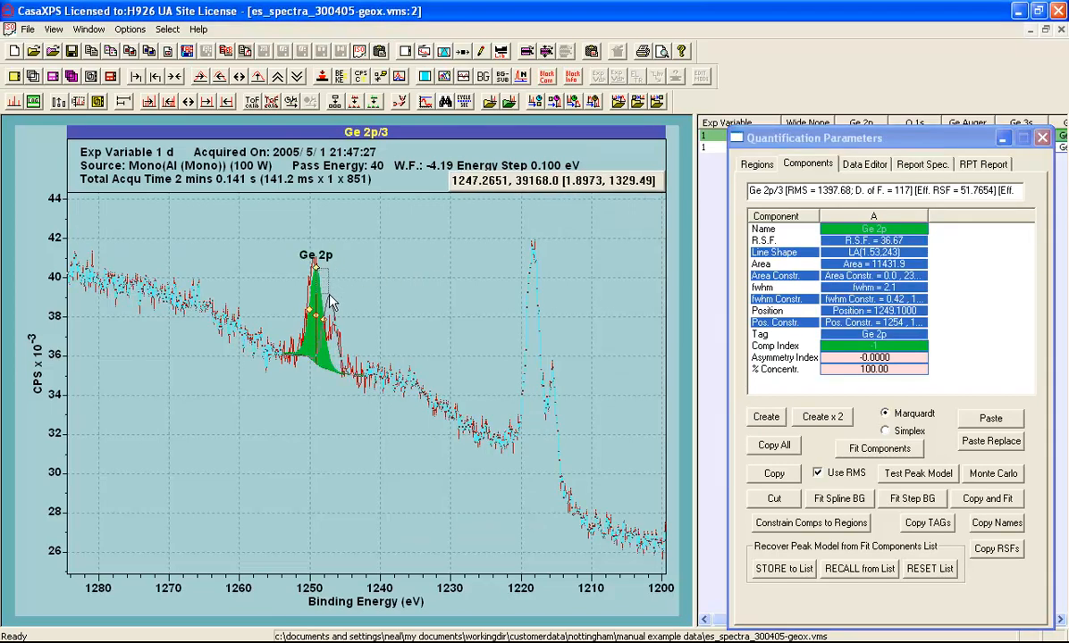
mouse_move(331, 302)
left_mouse_down()
mouse_move(320, 322)
mouse_move(332, 324)
left_mouse_up()
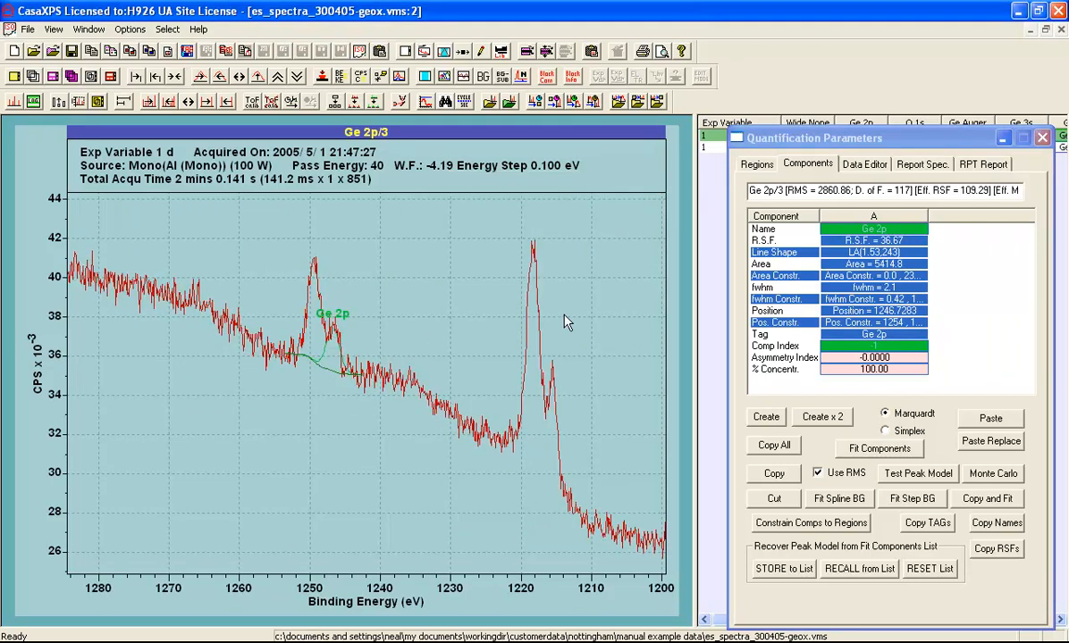
Step: Rename the fit component Ge 2p1/2 so that it uses the R.S.F. of 12.52
left_click(889, 230)
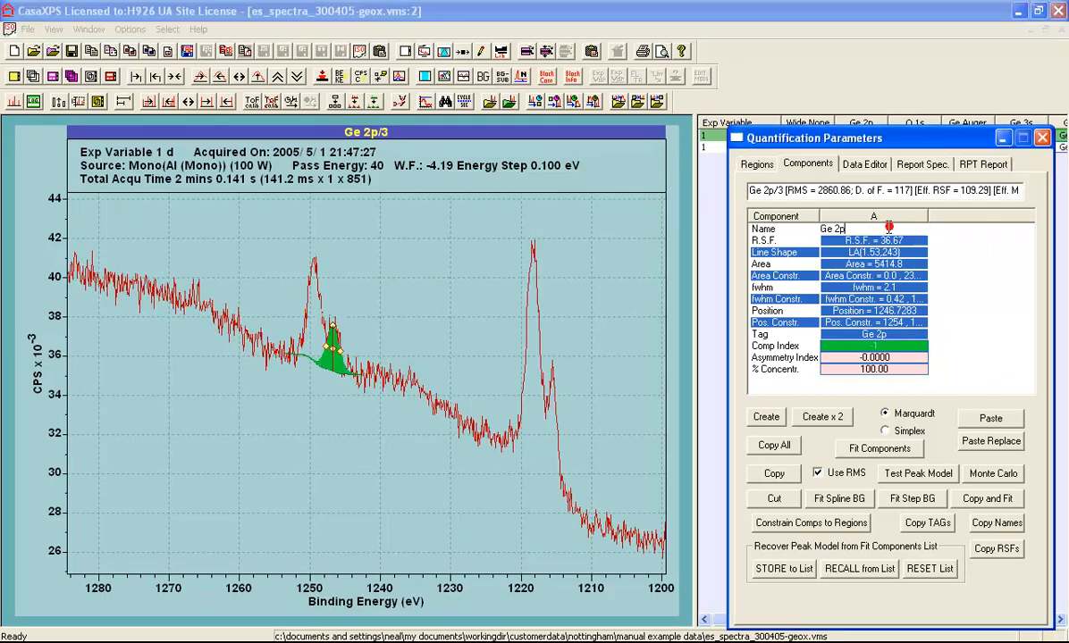
type("1/2")
key("Return")
type("36.6")
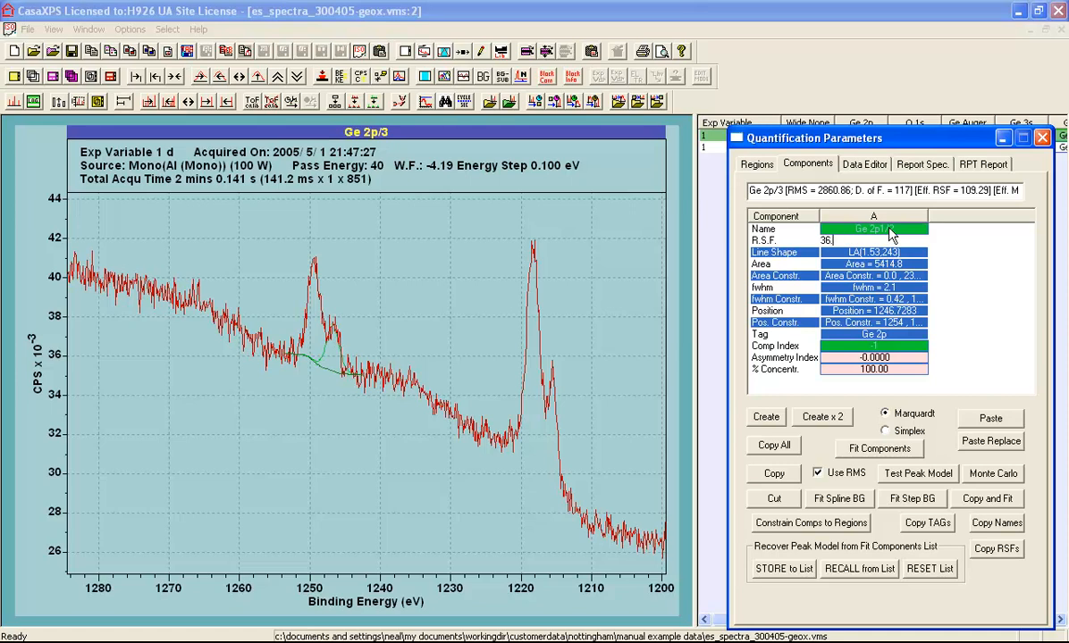
key("Return")
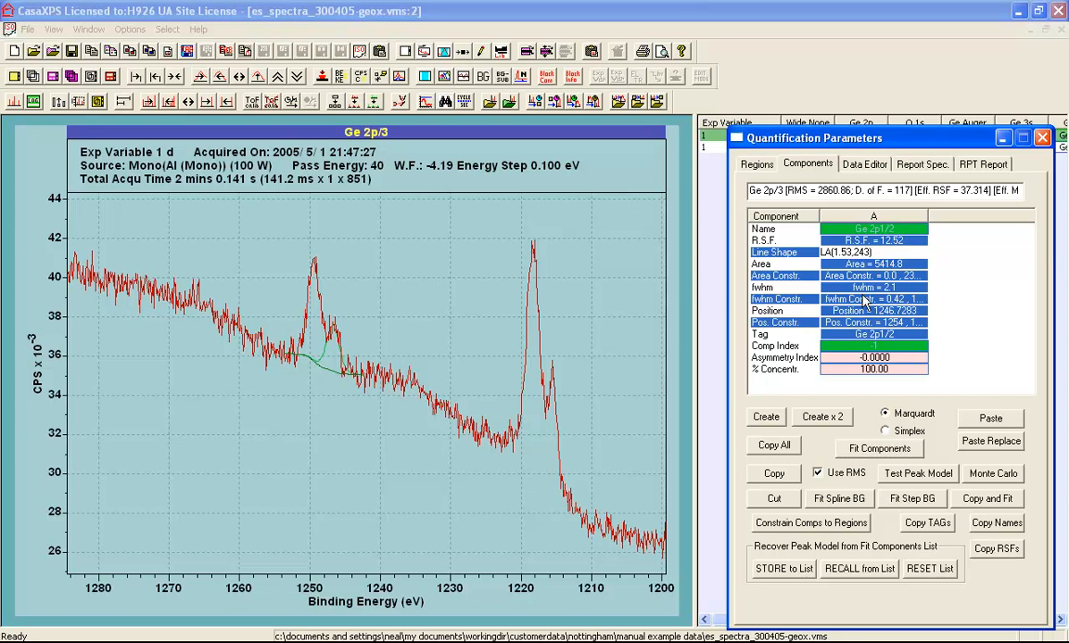
Step: Duplicate the Ge 2p1/2 component and move the copy onto the larger peak at about 1249.81 eV
left_click(775, 474)
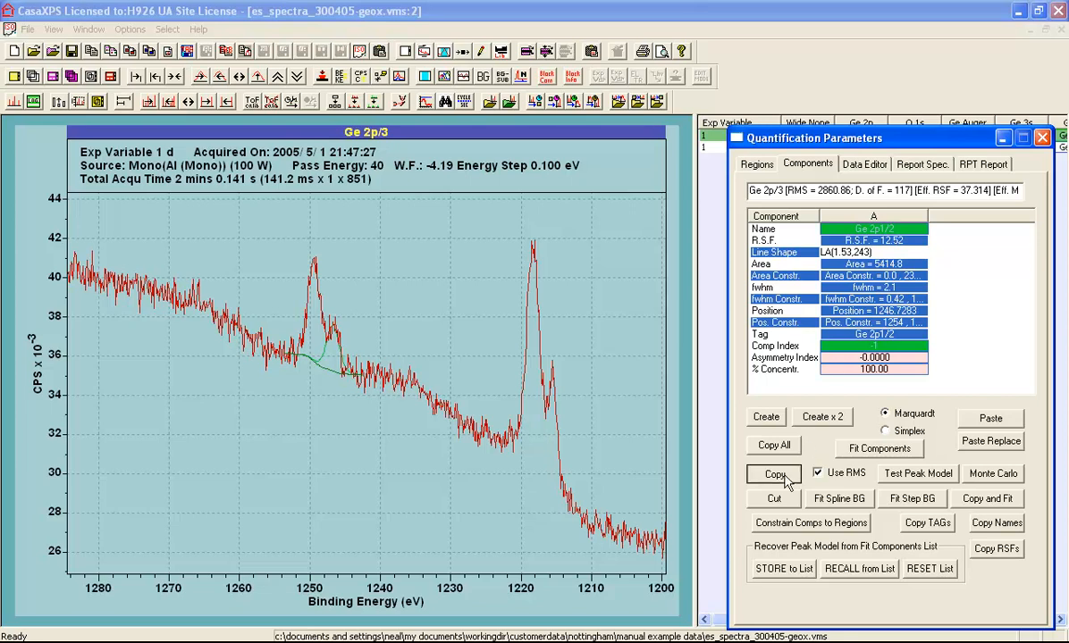
left_click(990, 418)
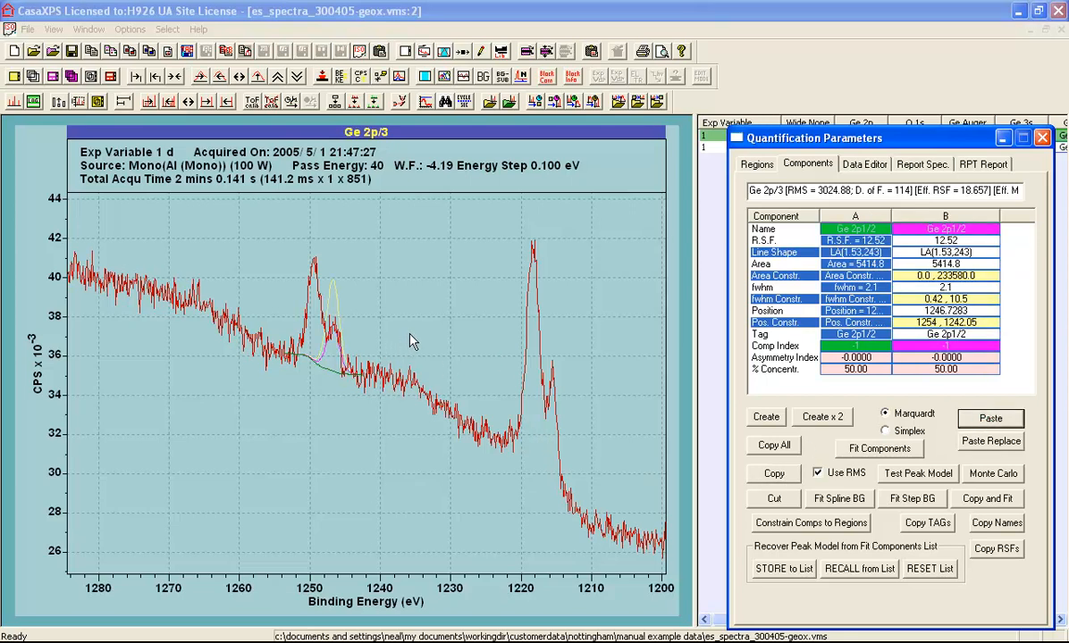
left_click(333, 328)
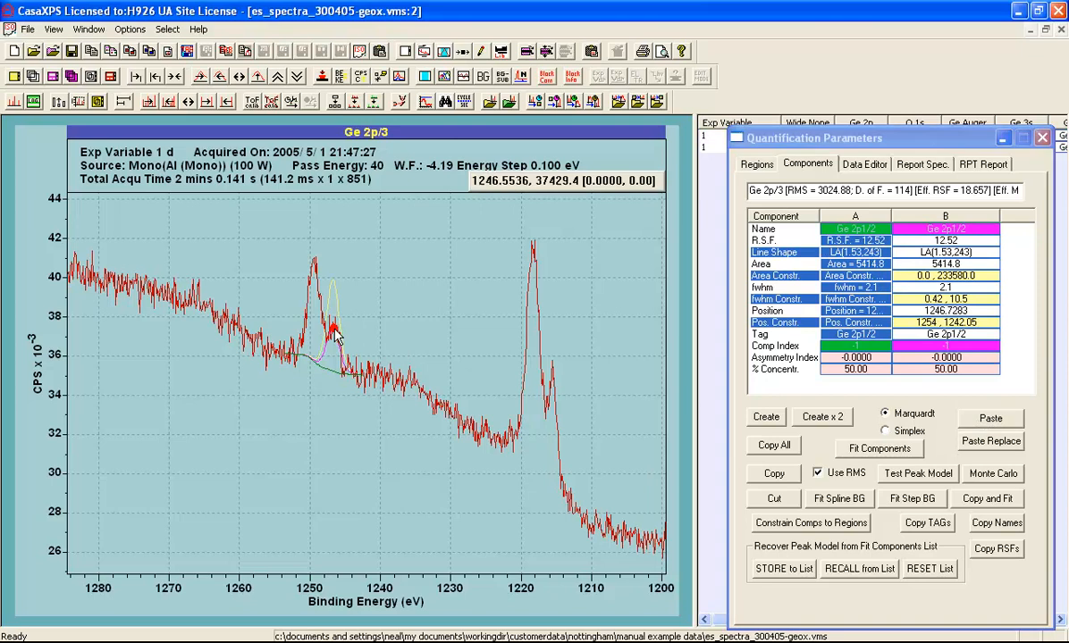
left_click_drag(333, 328, 311, 293)
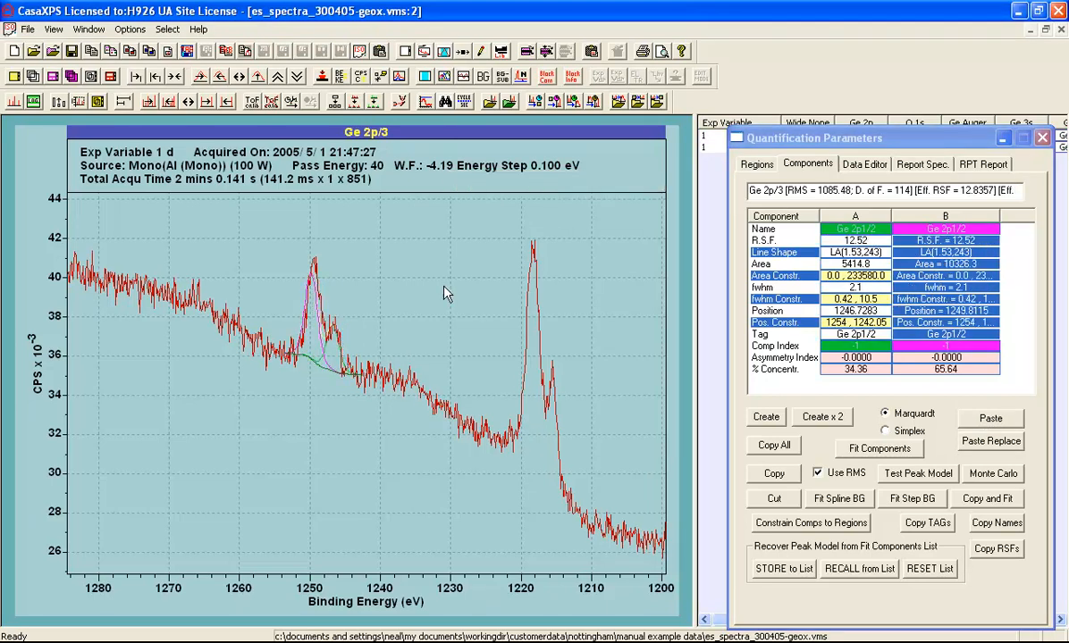
Step: Name the component on the larger peak Ge 2p1/2 Ox and the one on the smaller peak Ge 2p1/2 El
left_click(970, 231)
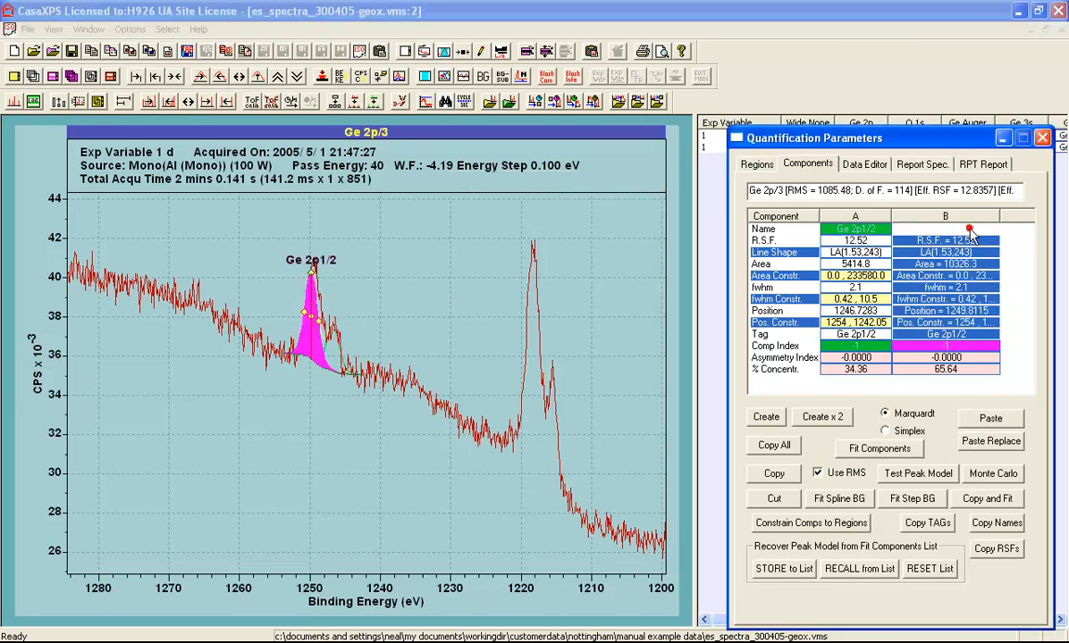
left_click(969, 230)
type("Ox")
key("Return")
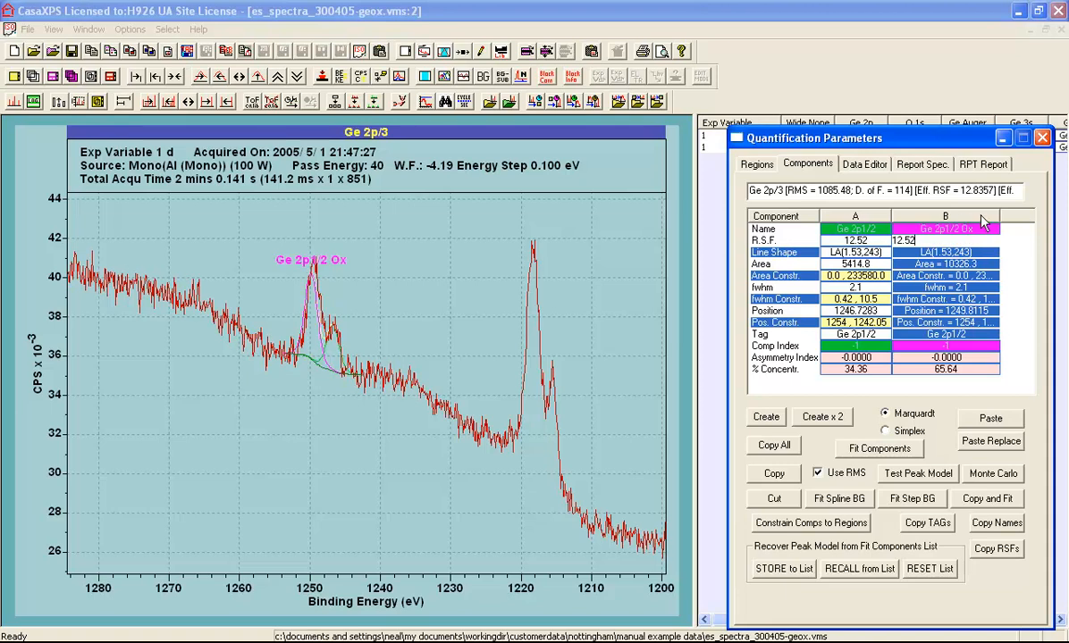
left_click(875, 229)
left_click(875, 229)
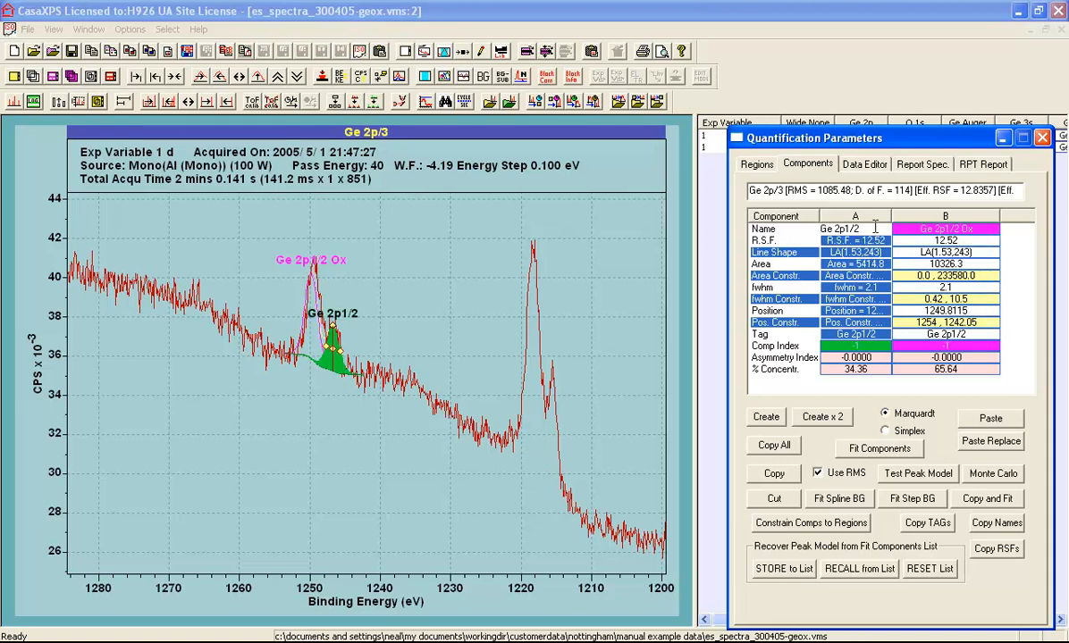
type("El")
key("Return")
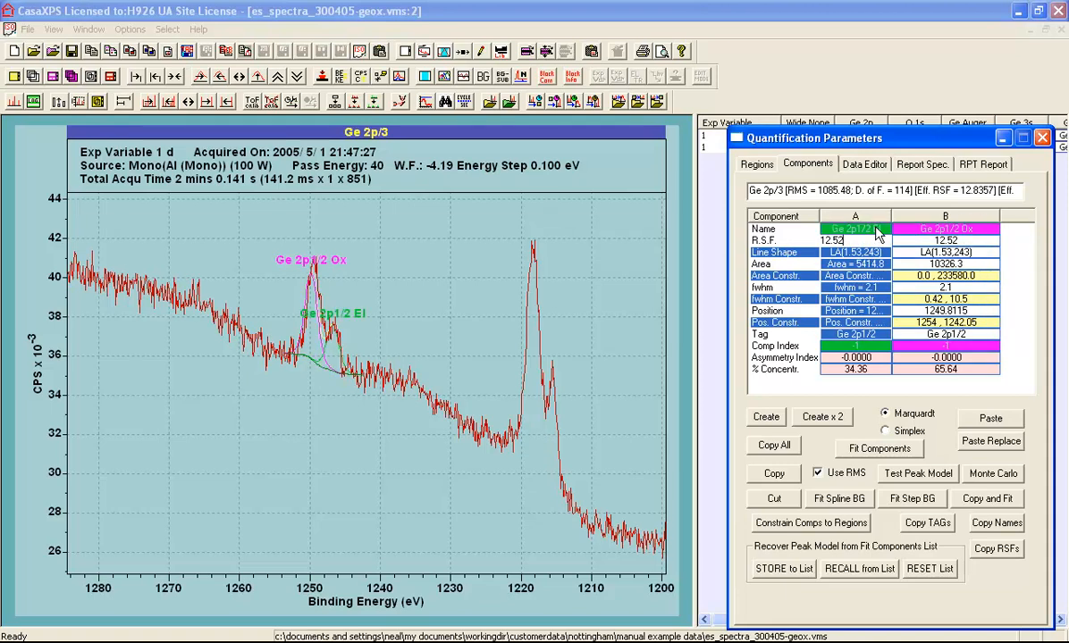
Step: Fit both components with Use RMS turned off and zoom the plot to the Ge 2p1/2 region, scaling the intensity to fit
left_click(818, 474)
left_click(876, 452)
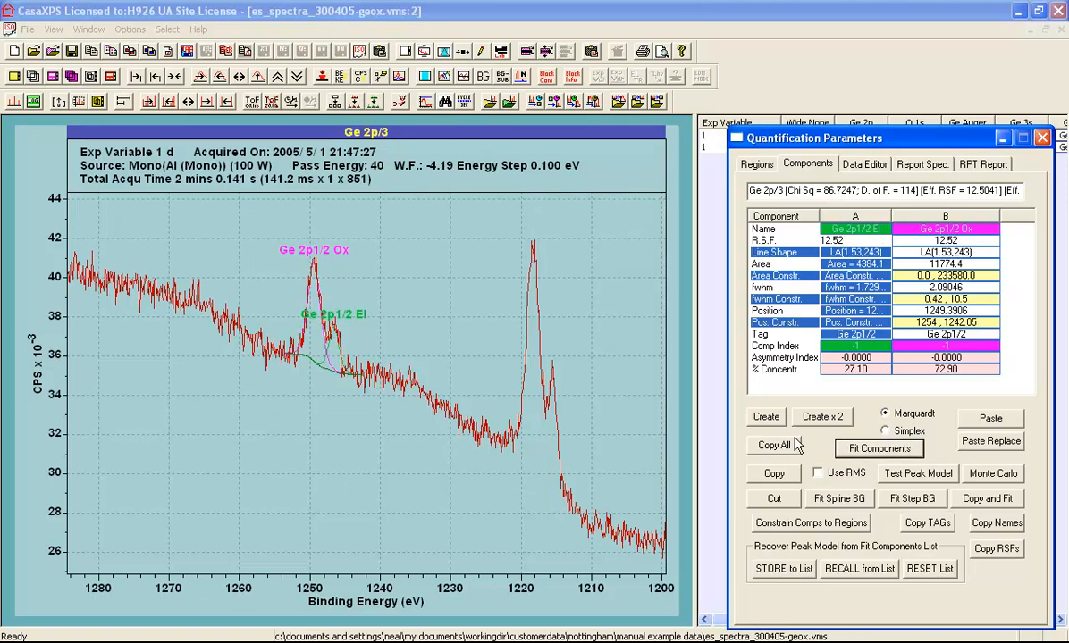
left_click(757, 164)
left_click(786, 217)
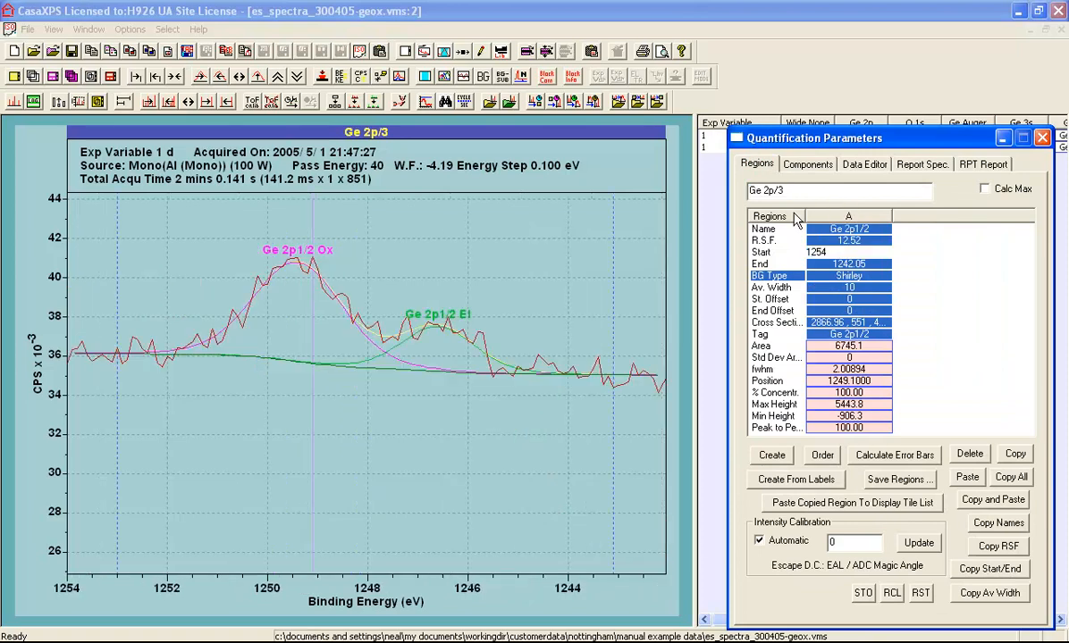
left_click(238, 78)
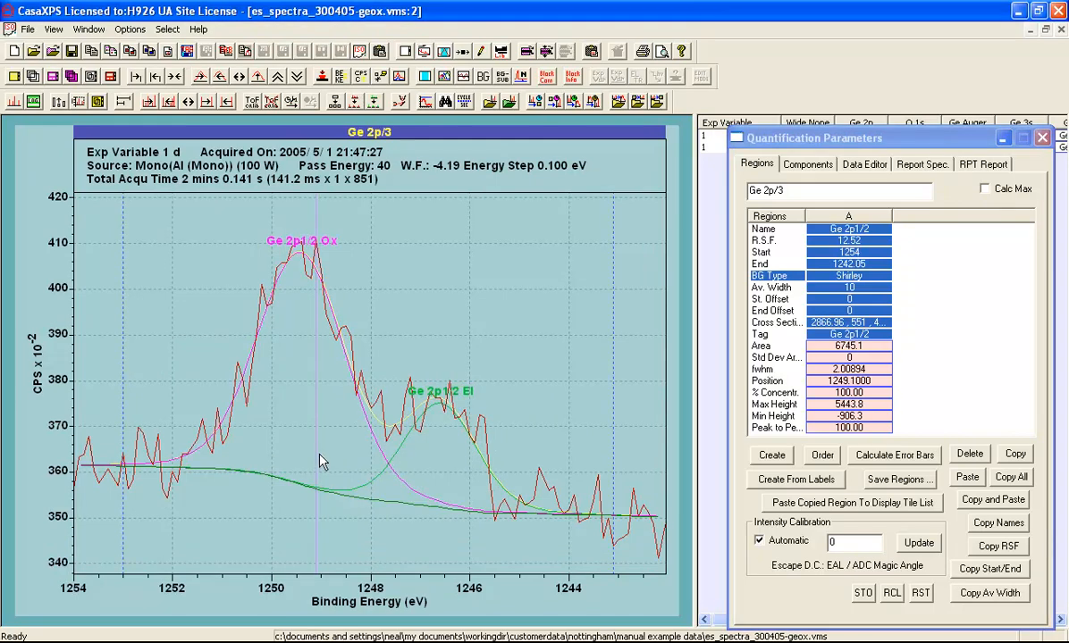
left_click(408, 471)
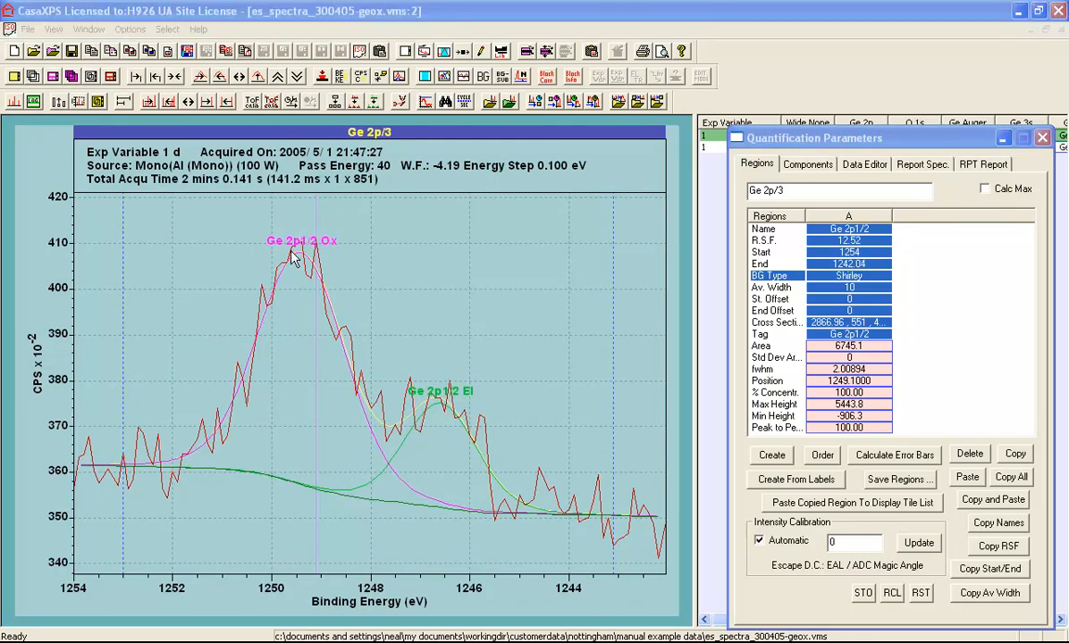
Step: Display the fit residual above the spectrum and calculate the error bars for the Ge 2p1/2 region
left_click(466, 80)
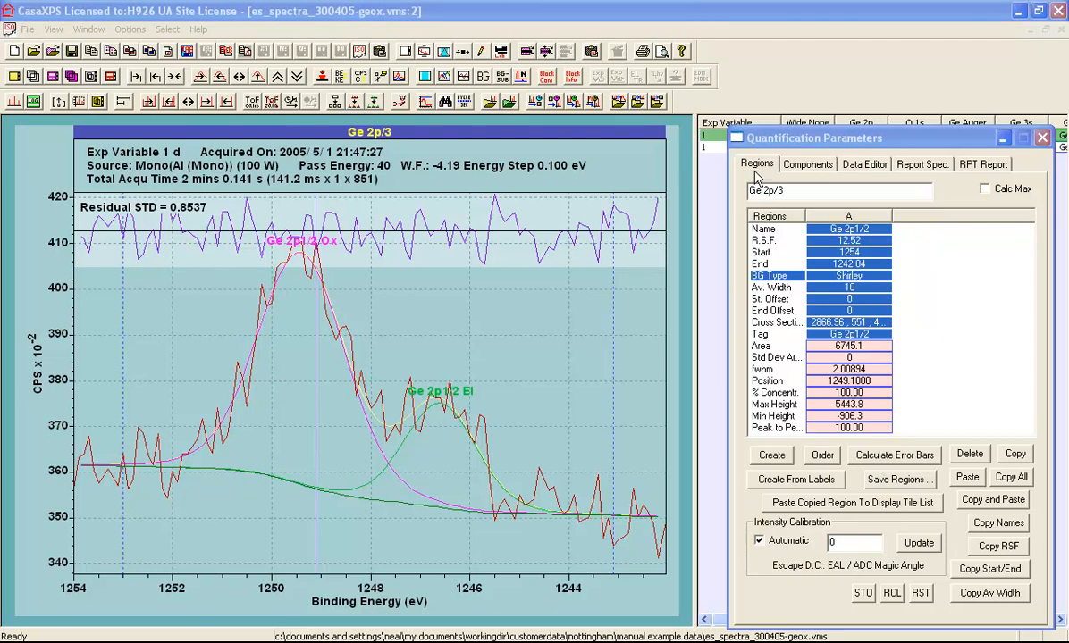
left_click(885, 457)
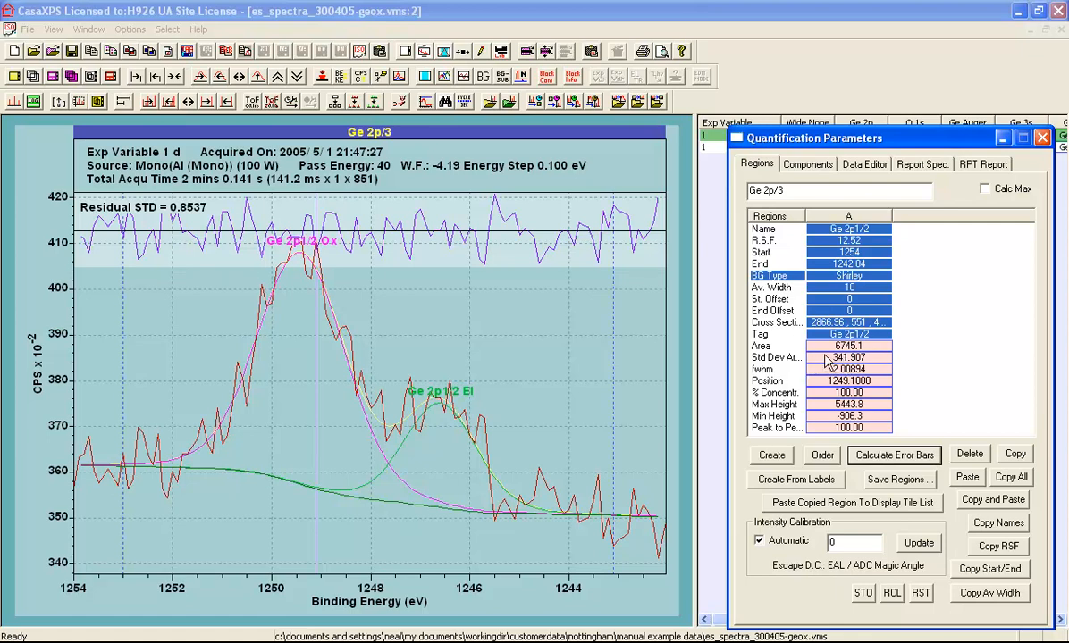
Step: Annotate the Ge 2p plot with the region table including area StDev and area %Rel. error, excluding position, FWHM and At%
left_click(481, 54)
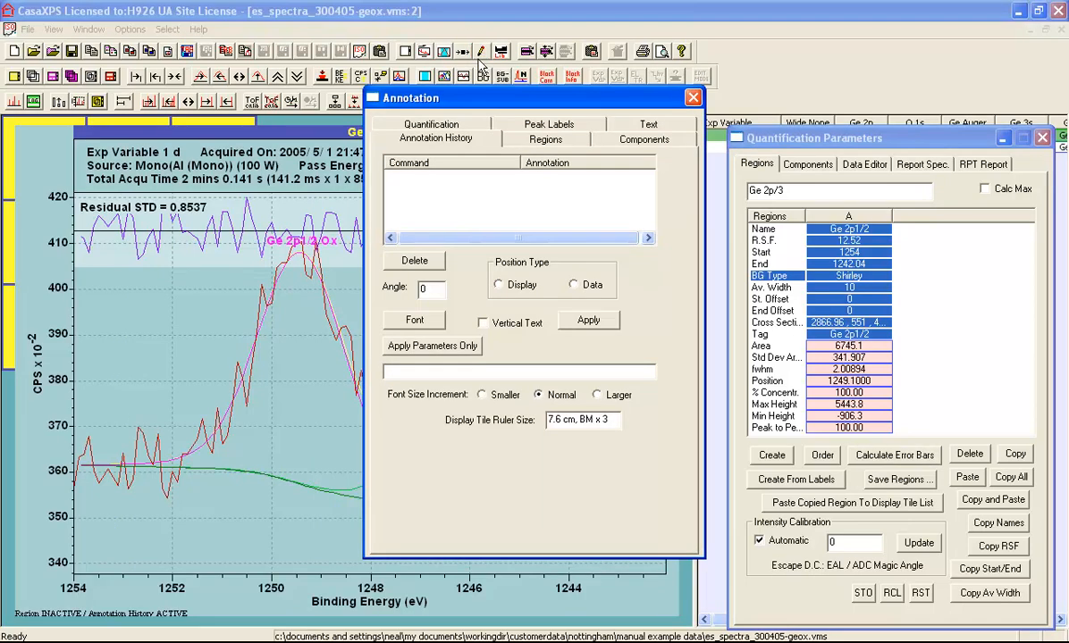
left_click(547, 141)
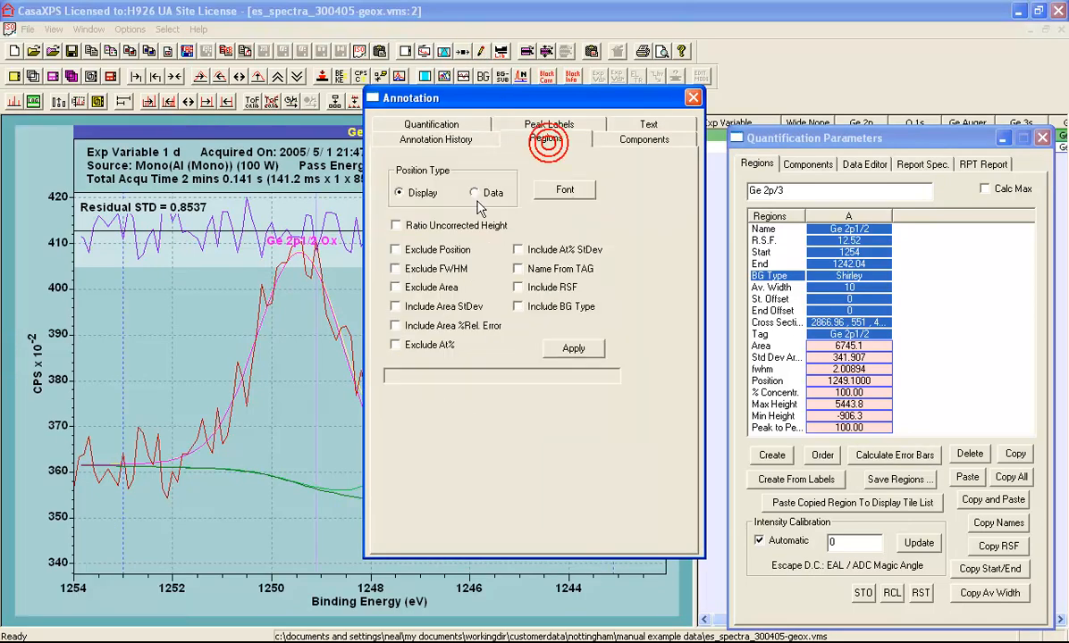
left_click(397, 251)
left_click(410, 268)
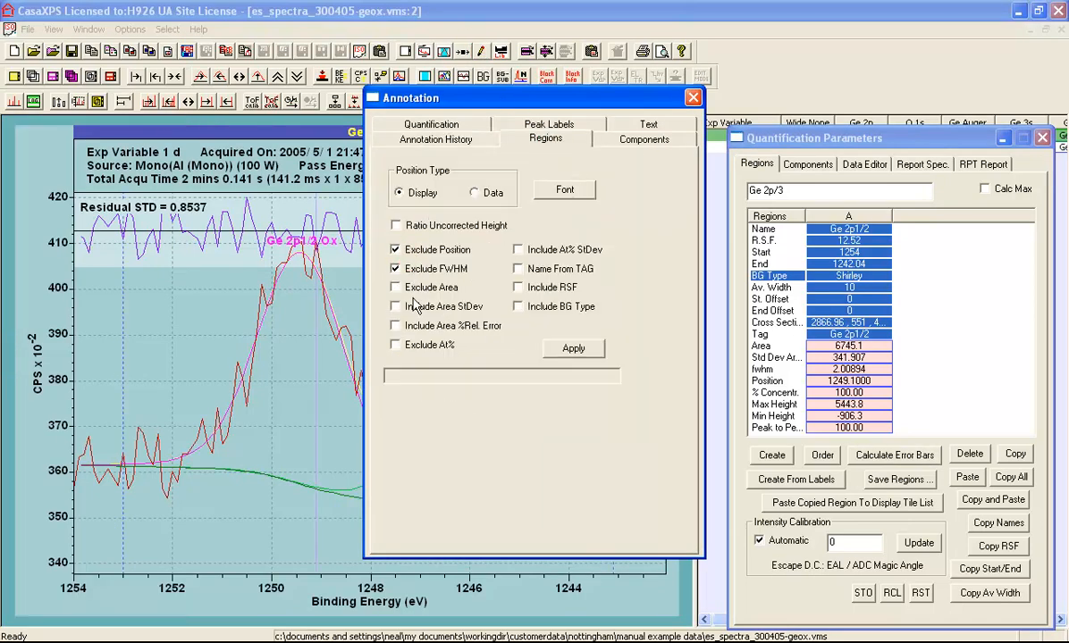
left_click(399, 308)
left_click(407, 326)
left_click(425, 347)
left_click(573, 348)
left_click(692, 98)
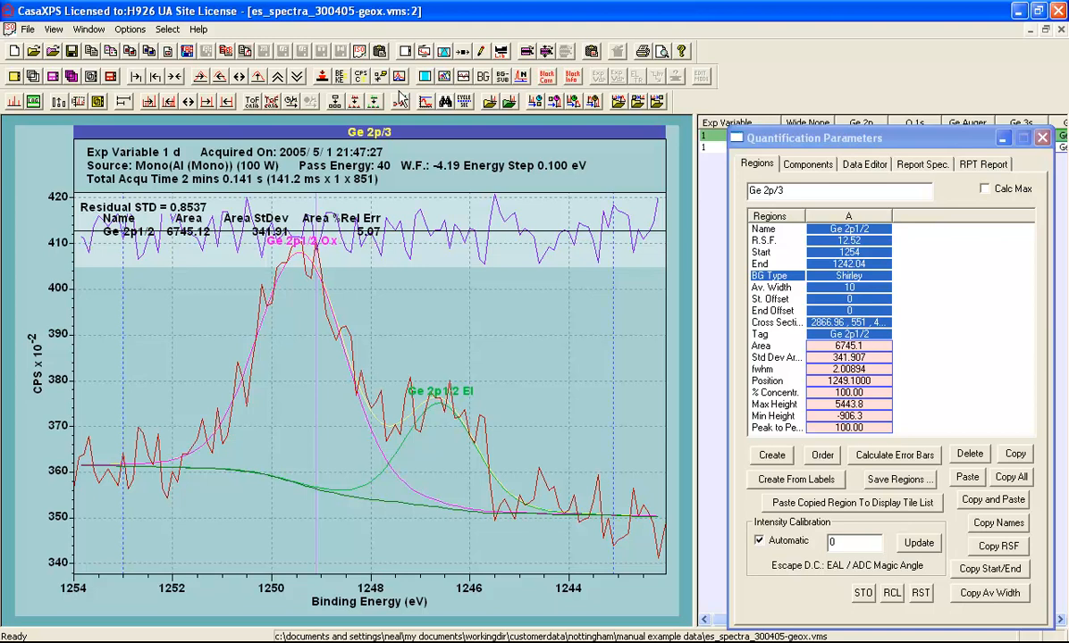
Step: Hide the fit residual on the Ge 2p plot and switch to the first window of es_spectra_300405-geox.vms
left_click(463, 81)
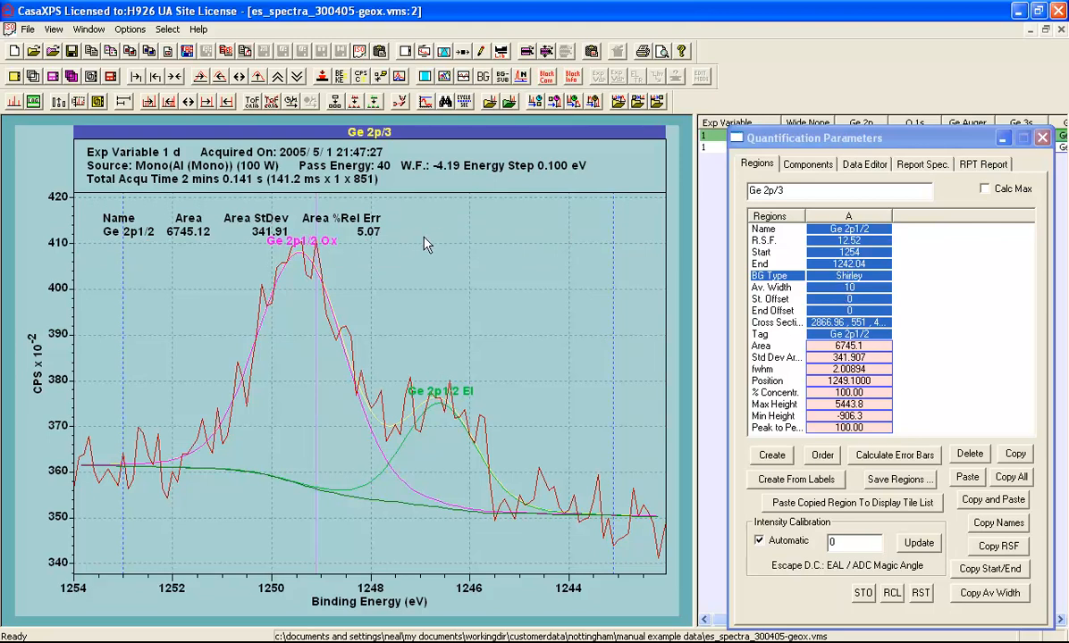
left_click(429, 259)
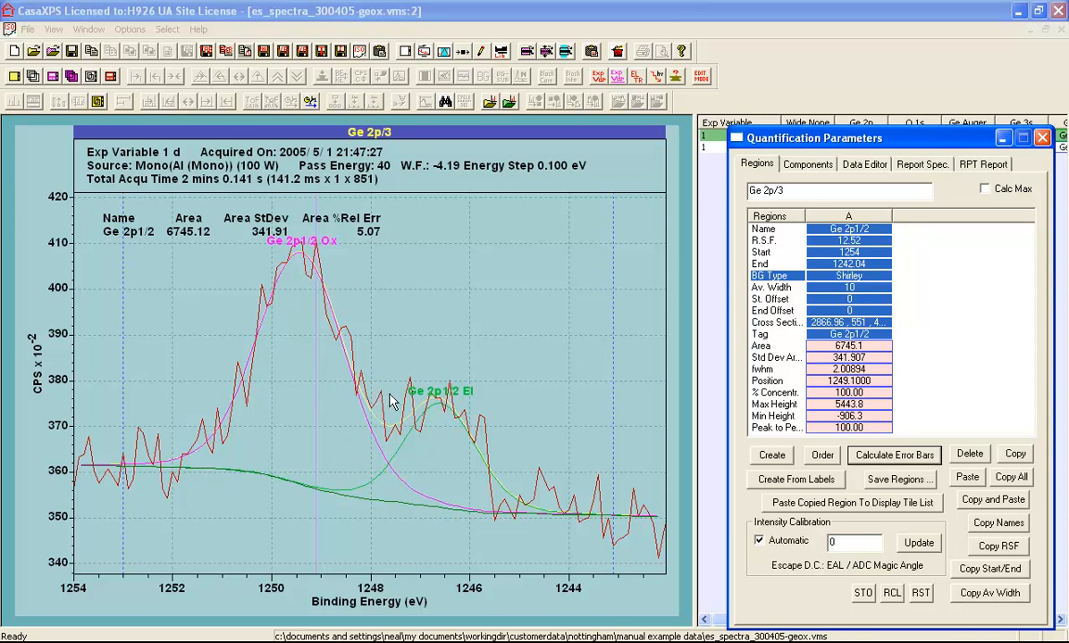
left_click(88, 29)
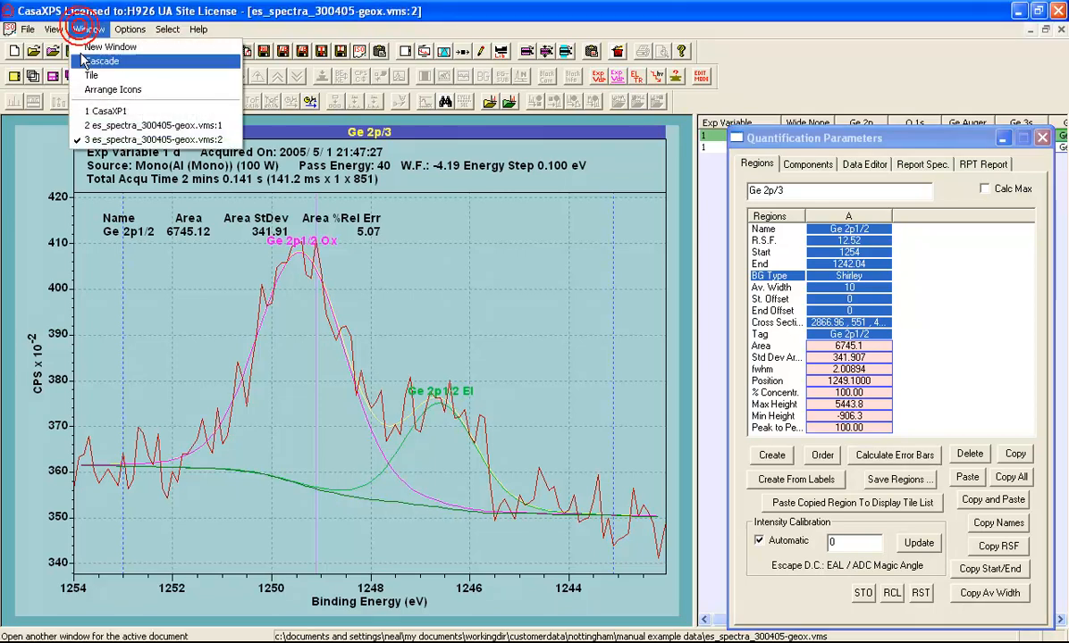
left_click(101, 134)
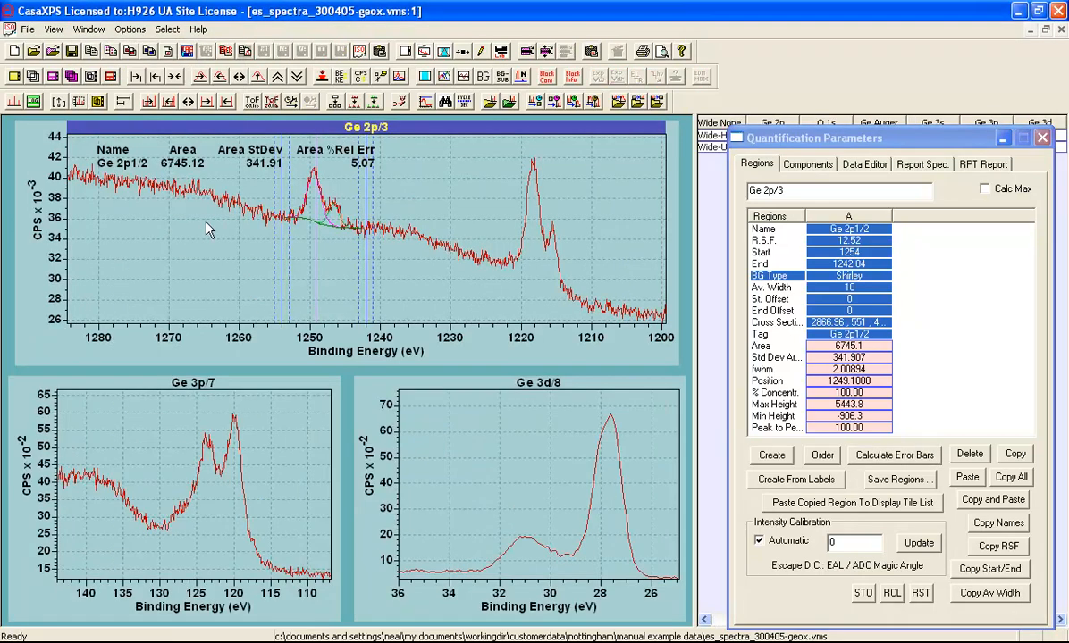
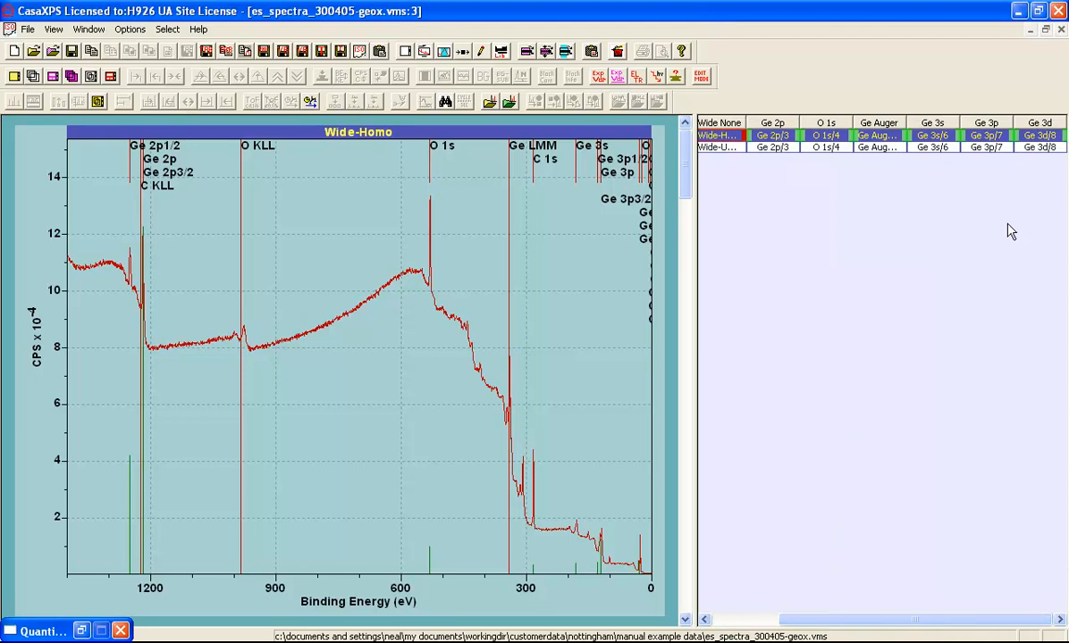
Step: Display the Ge 3d/8 spectrum of the first sample in window es_spectra_300405-geox.vms:3 and cascade all open windows
left_click(1040, 137)
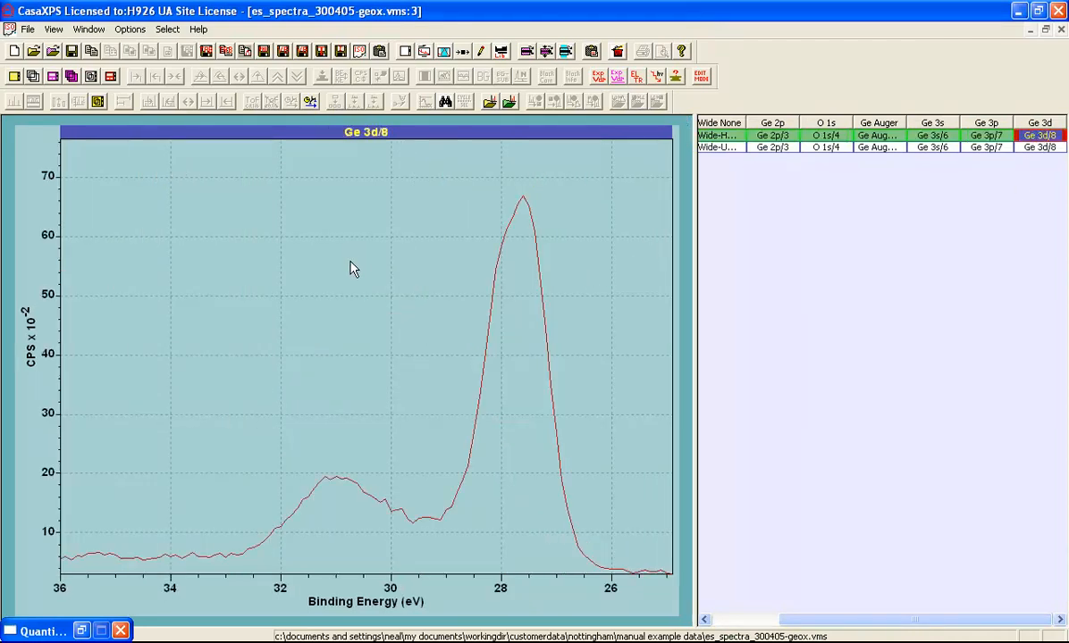
left_click(88, 29)
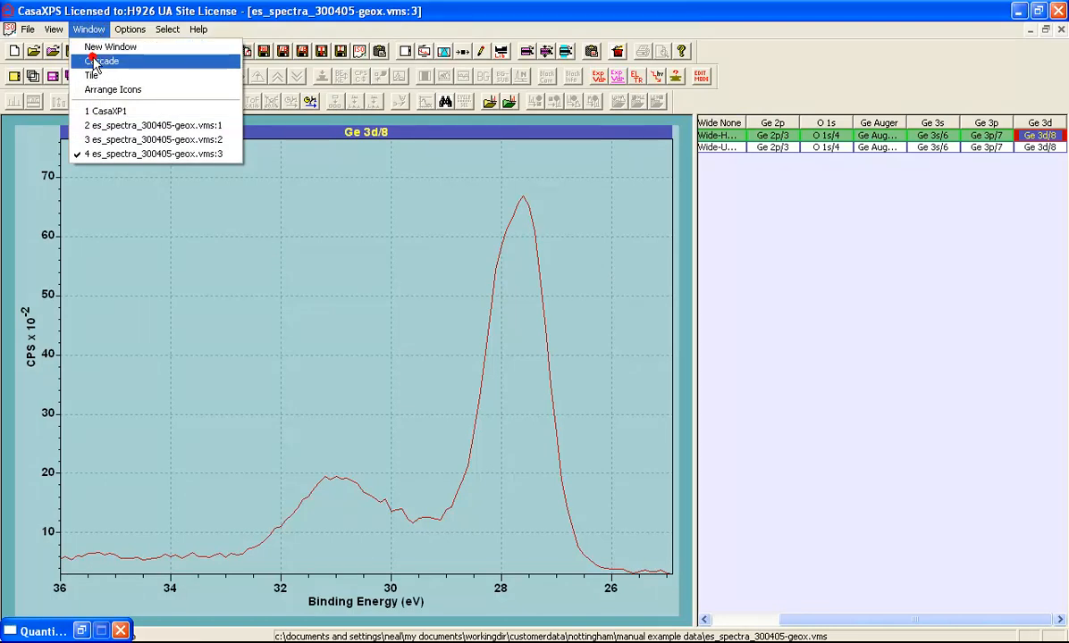
left_click(98, 60)
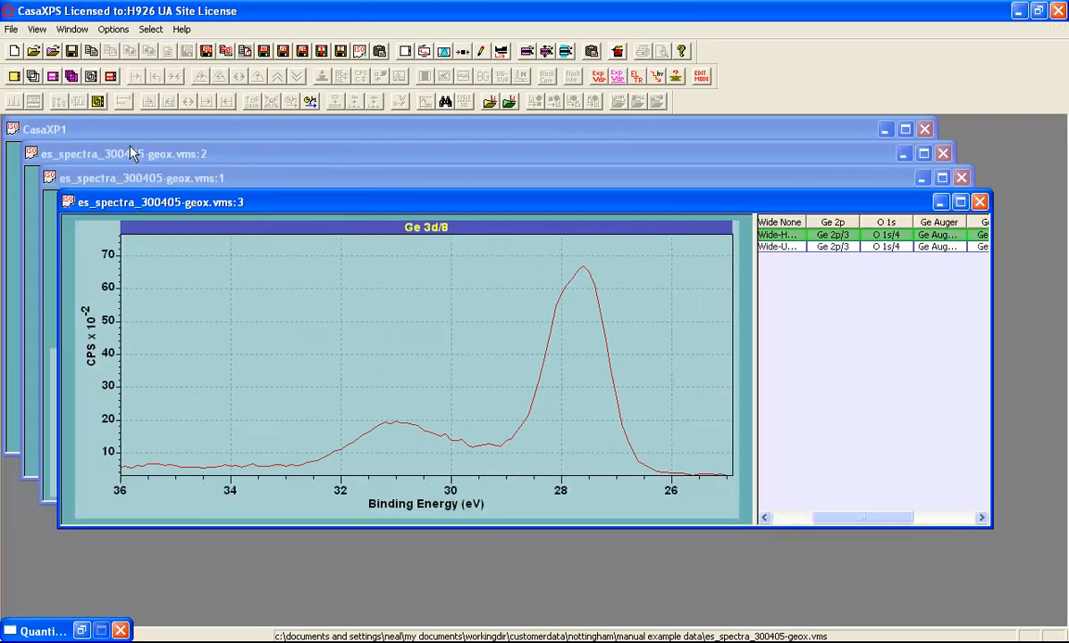
Step: Look through the cascaded windows of es_spectra_300405-geox.vms to compare the views of the same file
left_click(100, 131)
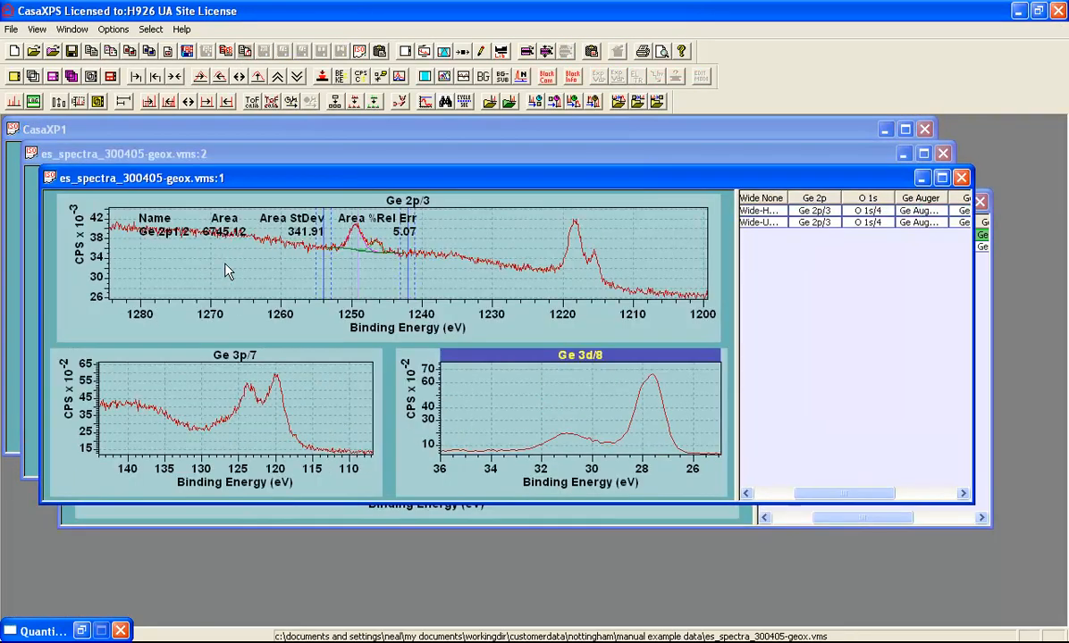
key("ctrl+F6")
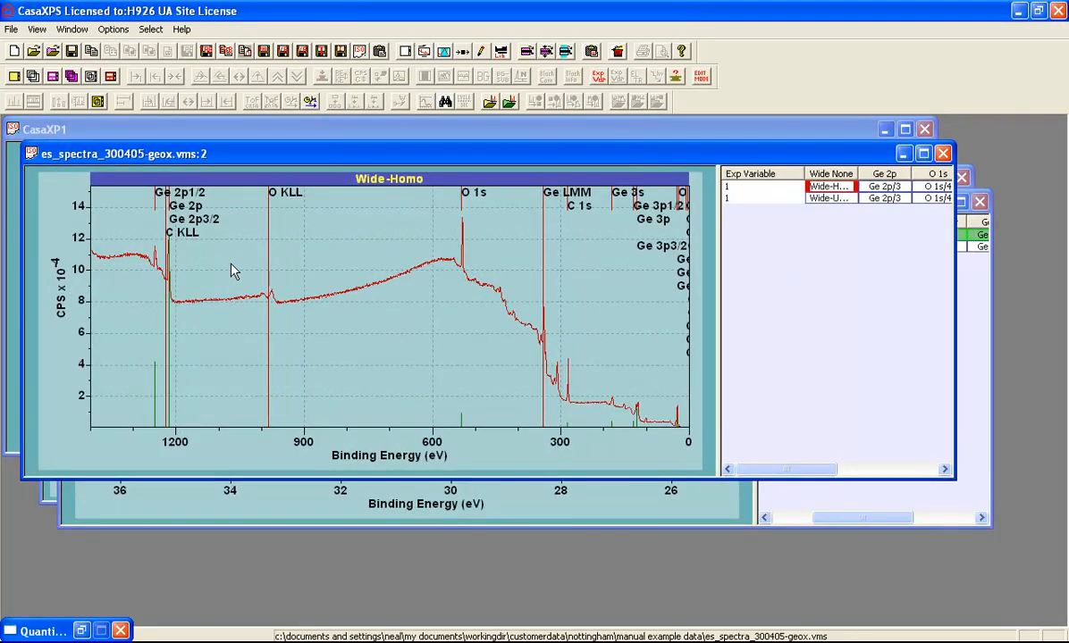
key("ctrl+F6")
key("ctrl+F6")
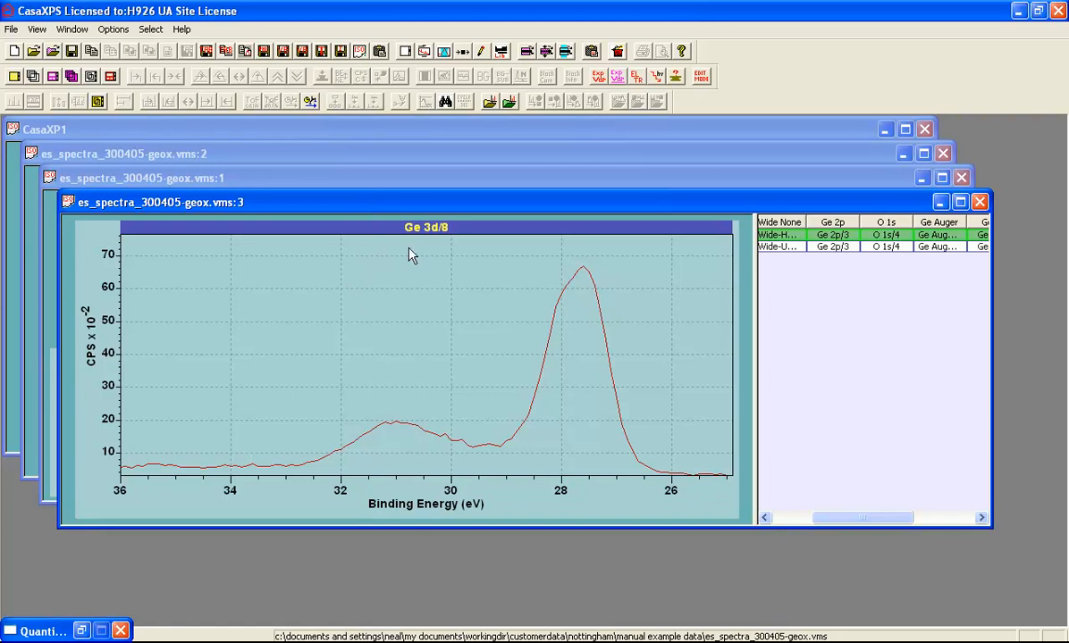
left_click(237, 159)
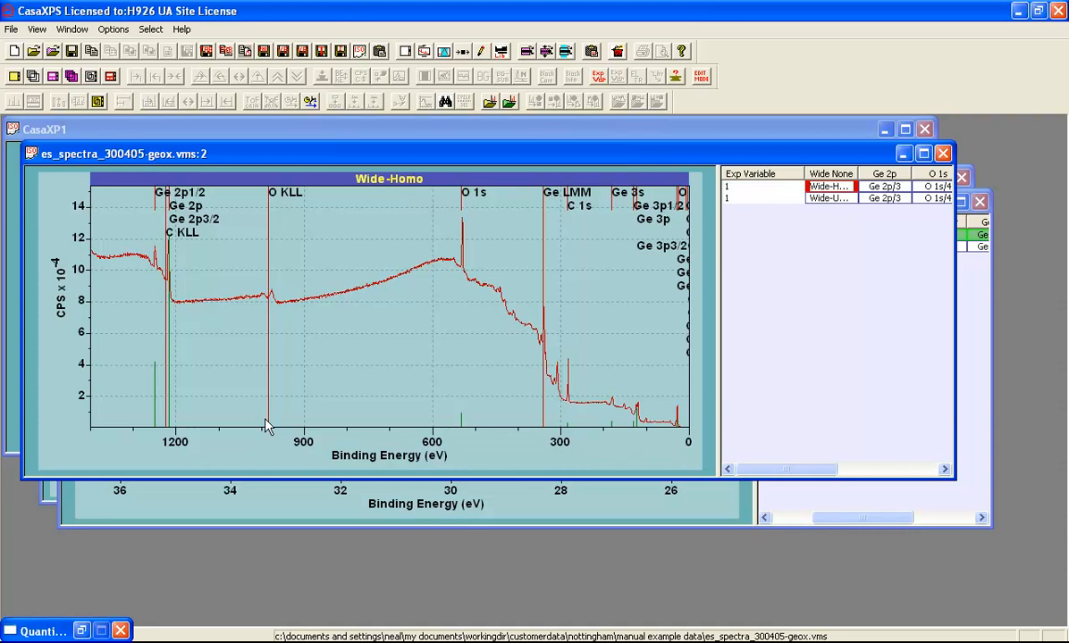
key("ctrl+Tab")
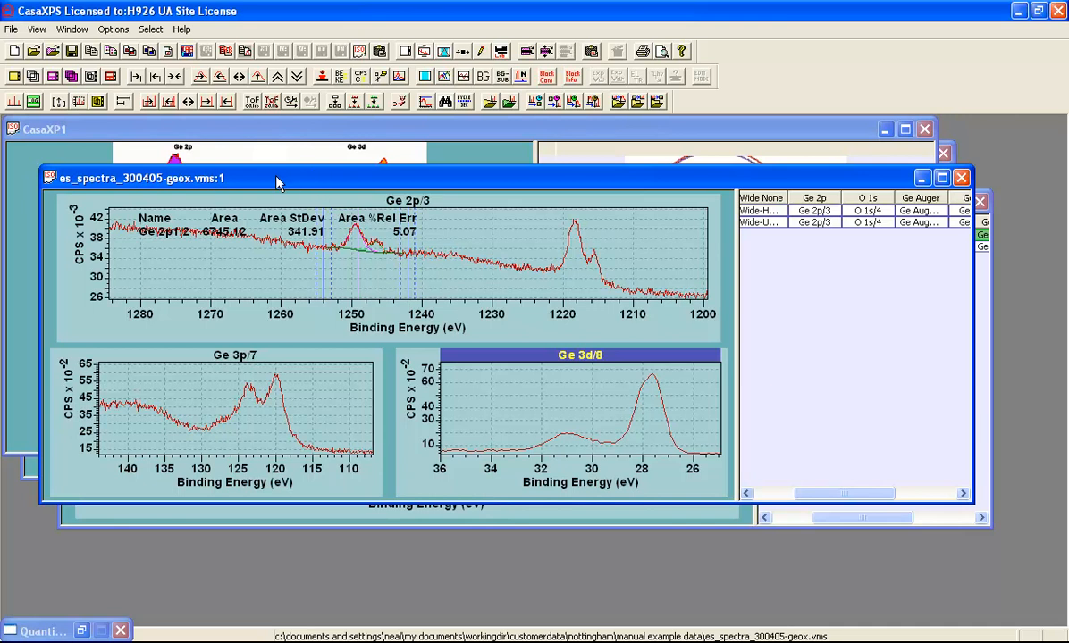
Step: Create a Shirley-background quantification region on the Ge 3d/8 spectrum in window es_spectra_300405-geox.vms:3
left_click(80, 632)
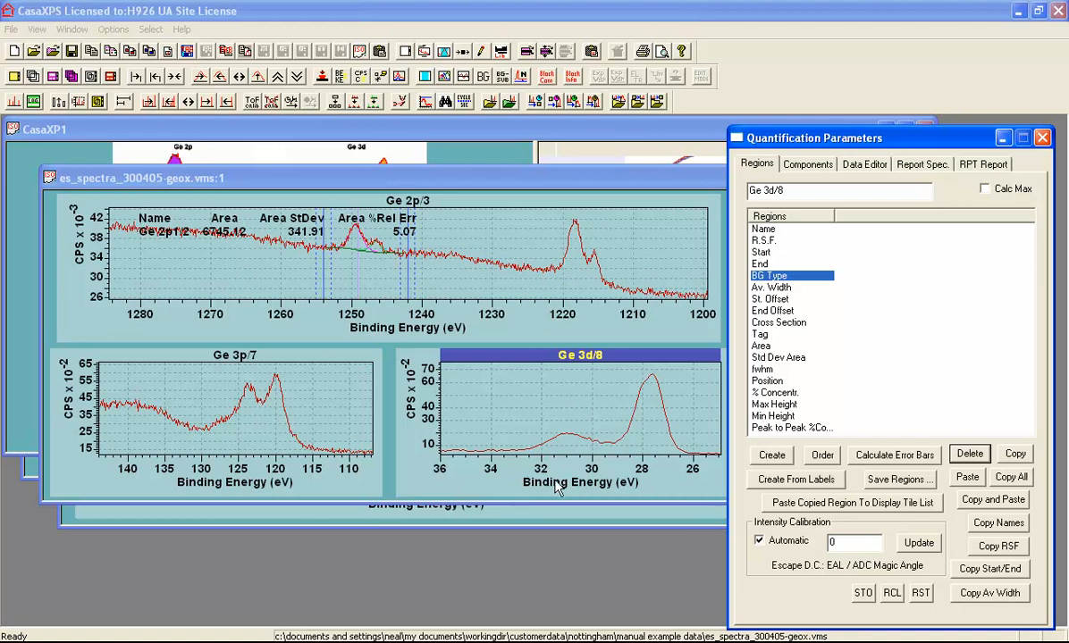
left_click(282, 506)
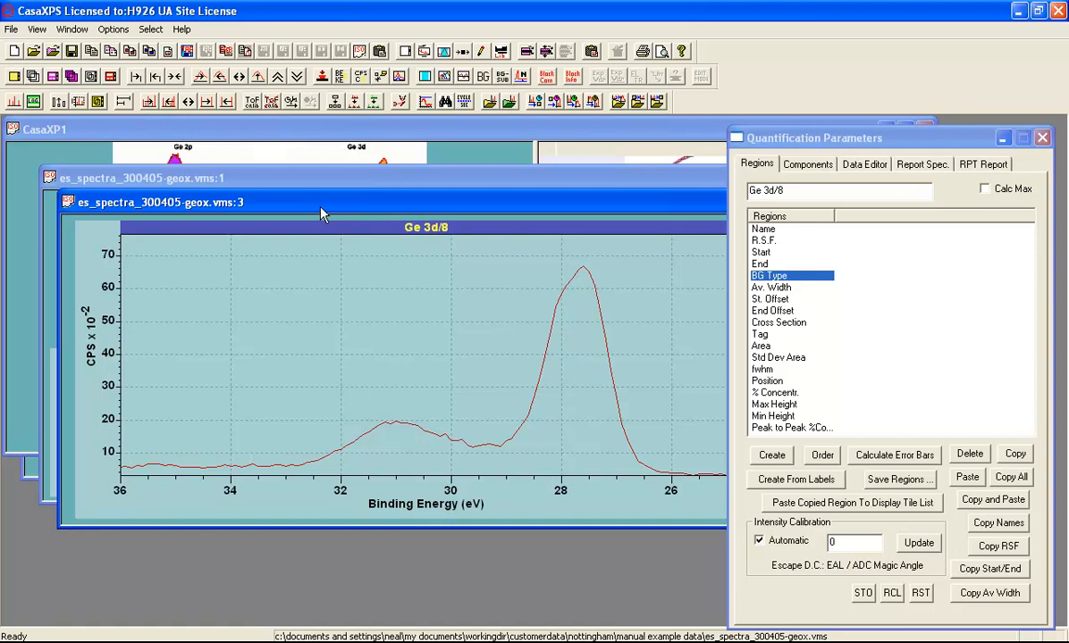
left_click(767, 455)
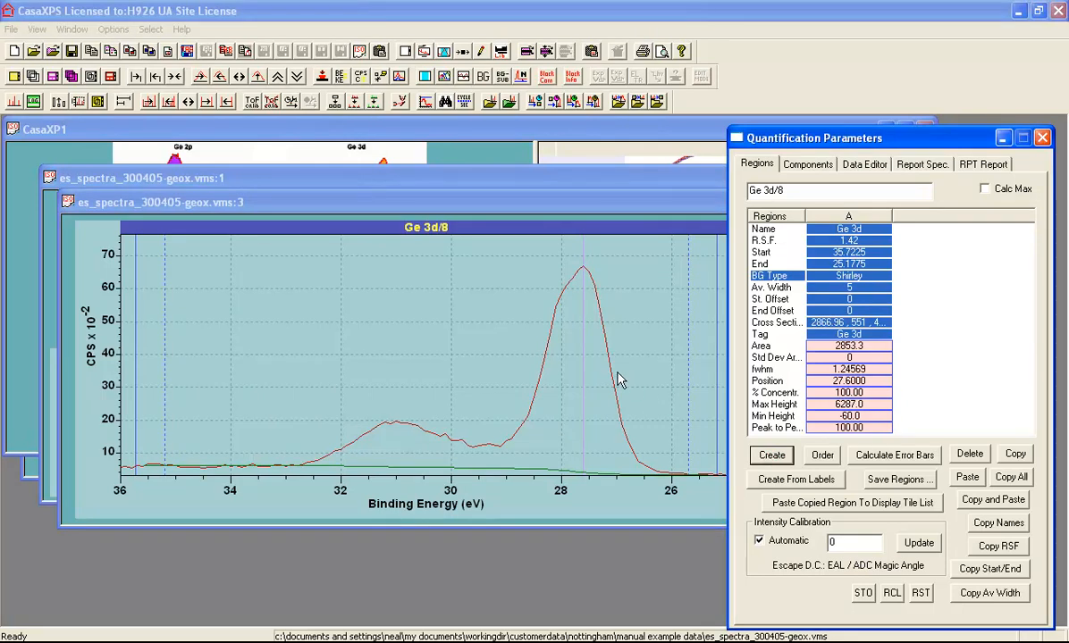
Step: Maximise the Ge 3d/8 window and adjust the region limits to start at about 33.94 eV and end at about 25.59 eV
left_click(288, 182)
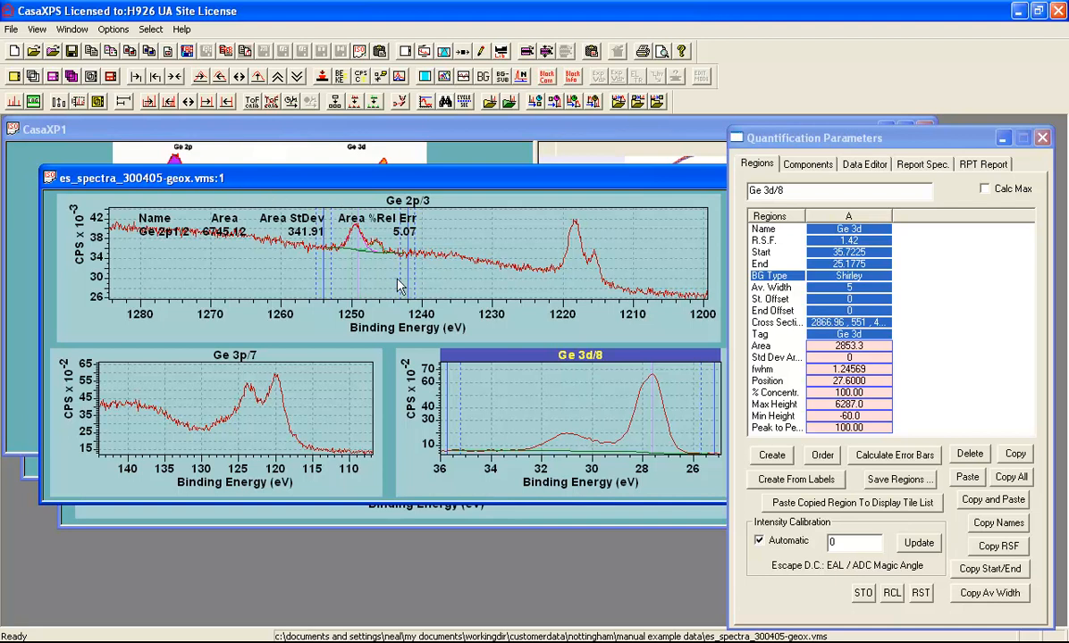
double_click(554, 423)
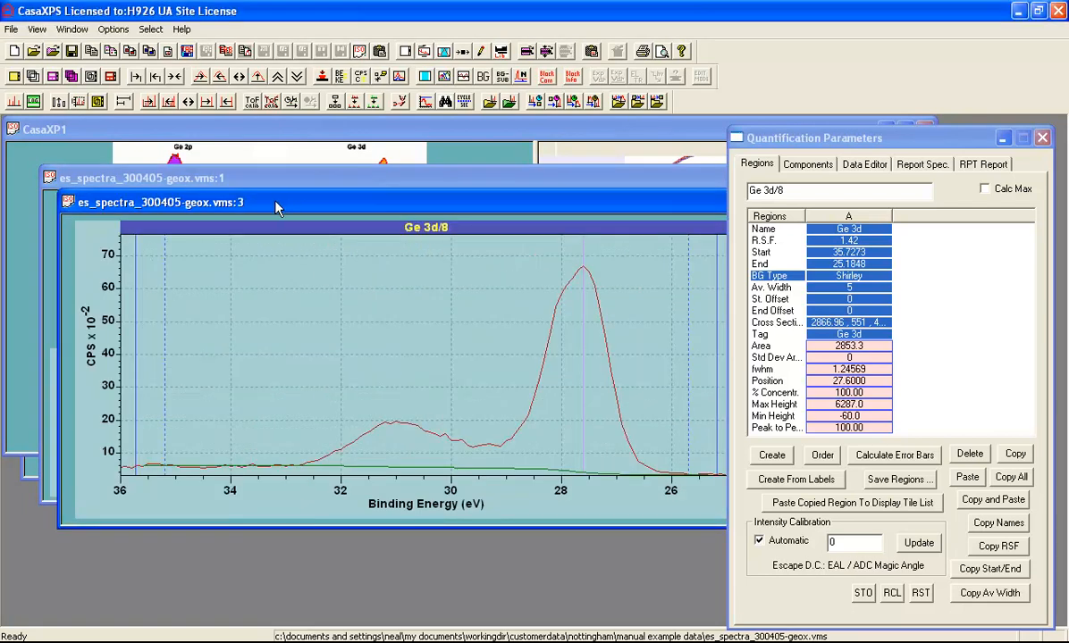
double_click(273, 204)
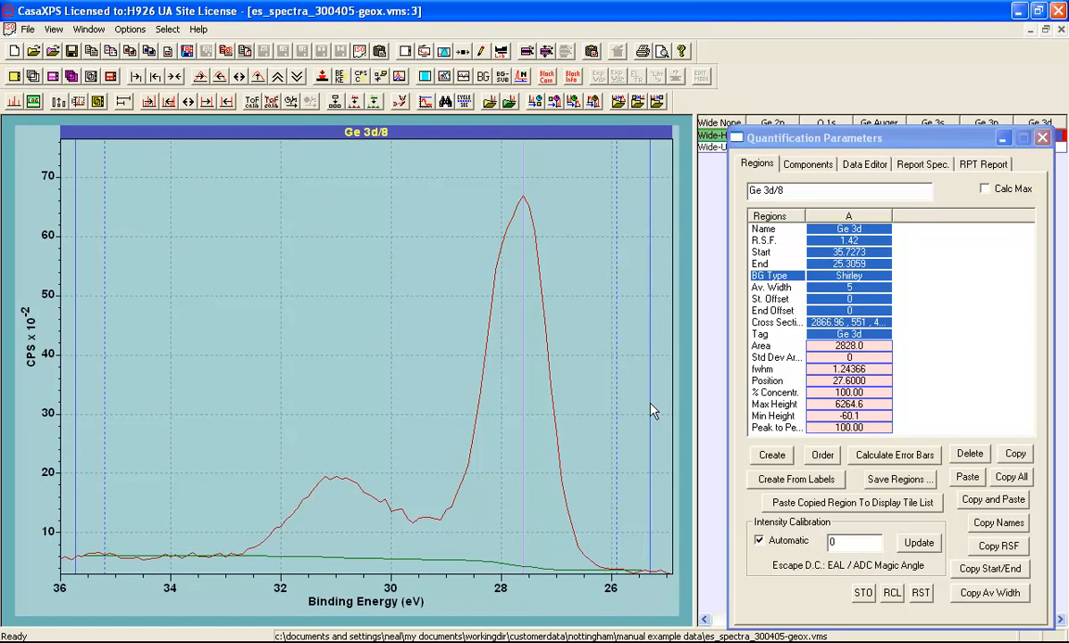
left_click_drag(652, 400, 634, 398)
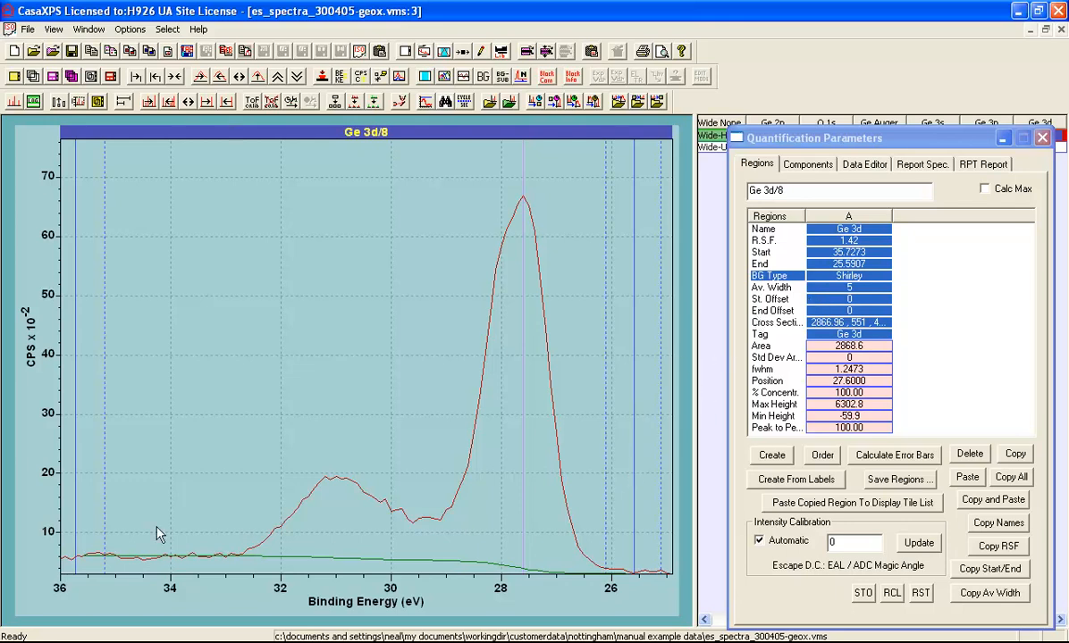
left_click_drag(121, 498, 174, 502)
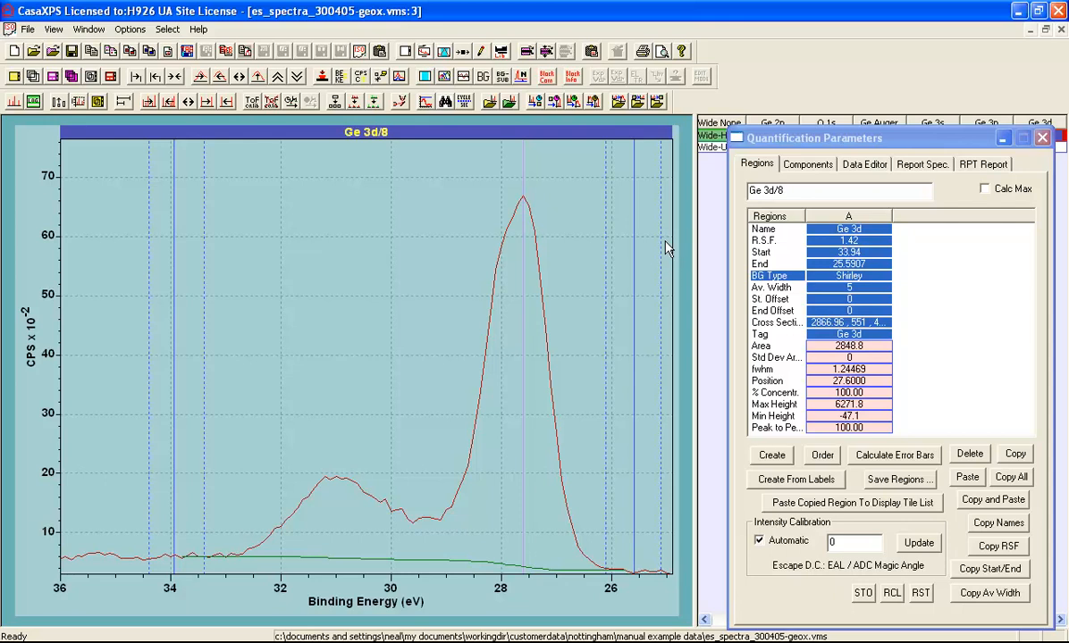
Step: Create a component on the main Ge 3d peak, narrow it to about 0.84 eV FWHM and move it to about 27.51 eV
left_click(787, 165)
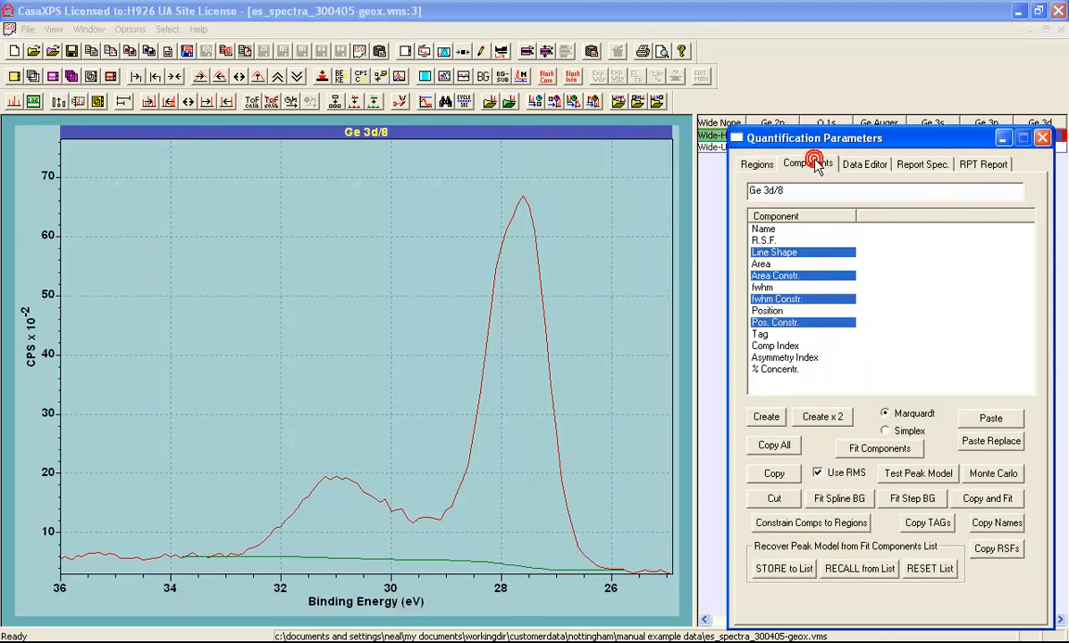
left_click(766, 420)
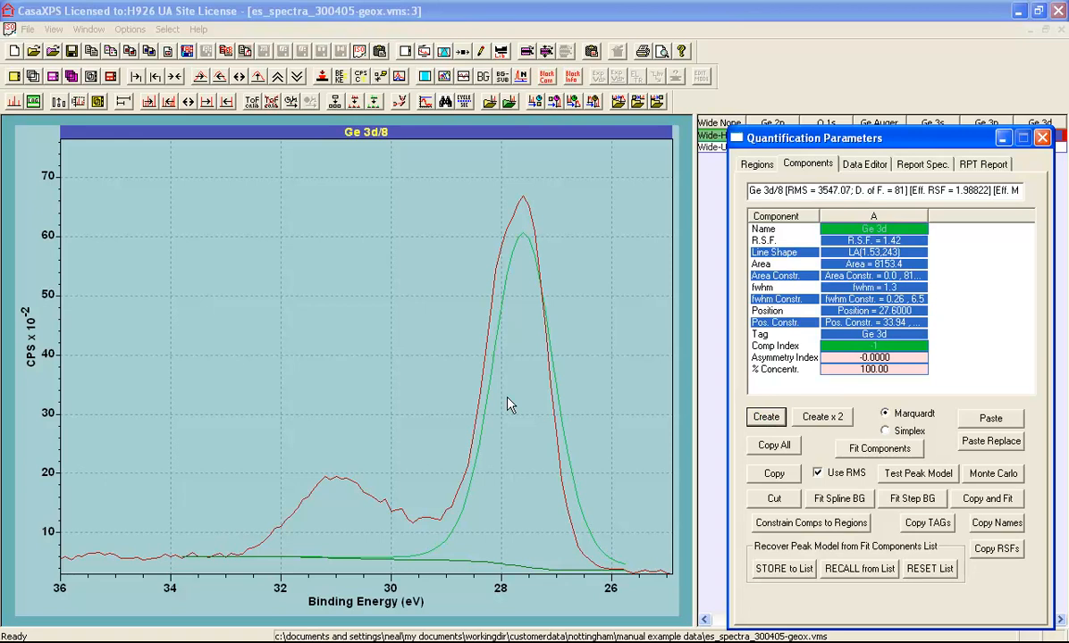
left_click_drag(488, 416, 499, 389)
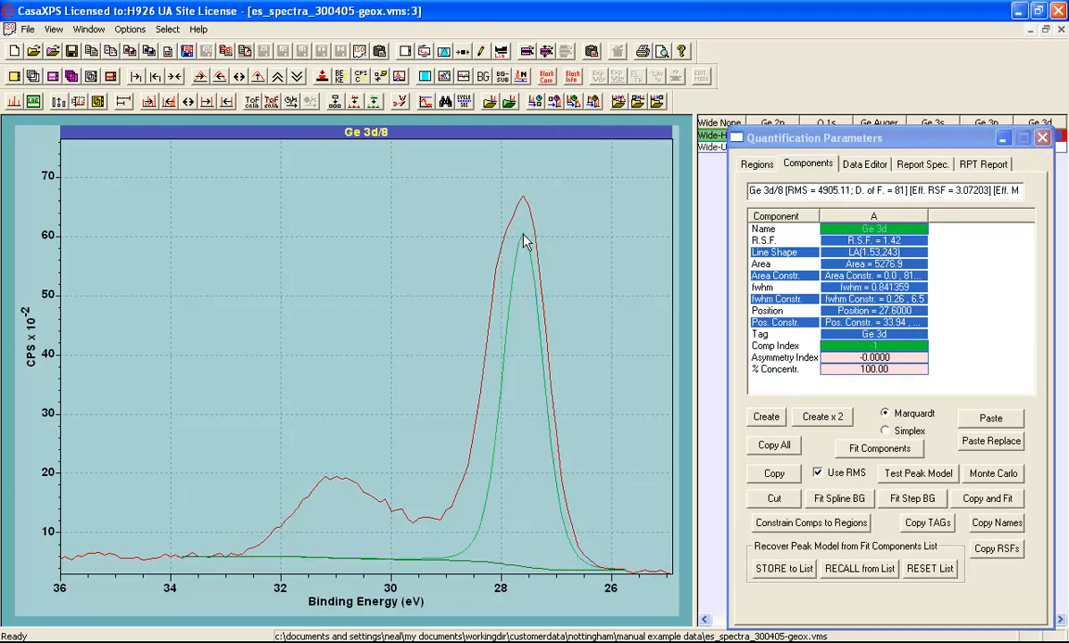
left_click_drag(524, 234, 529, 241)
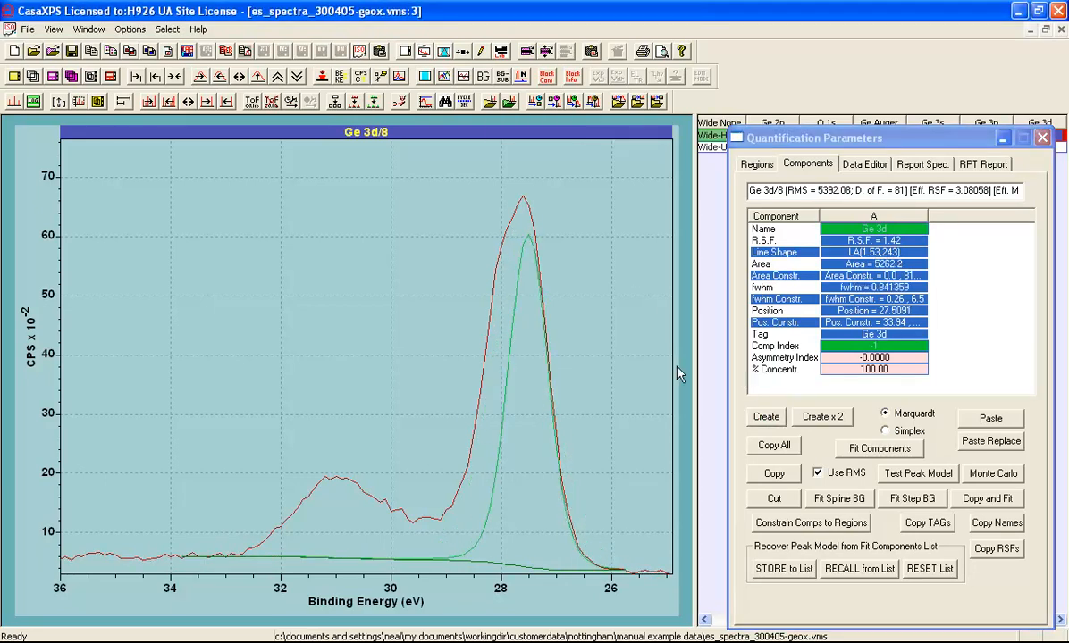
Step: Add a second Ge 3d component at 28.1 eV and duplicate both components
left_click(767, 418)
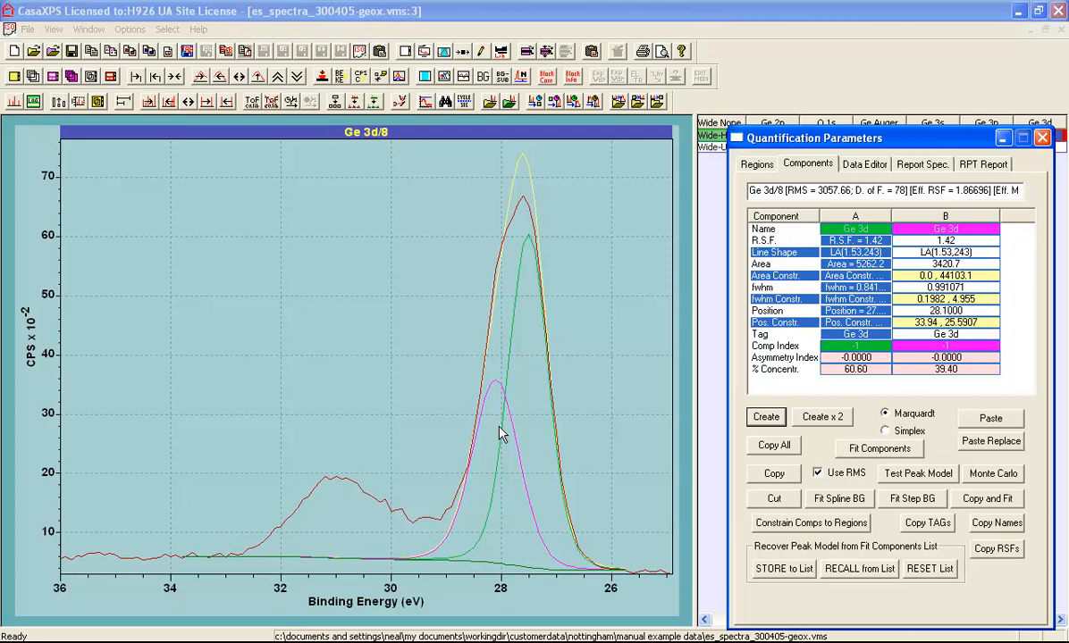
left_click(776, 447)
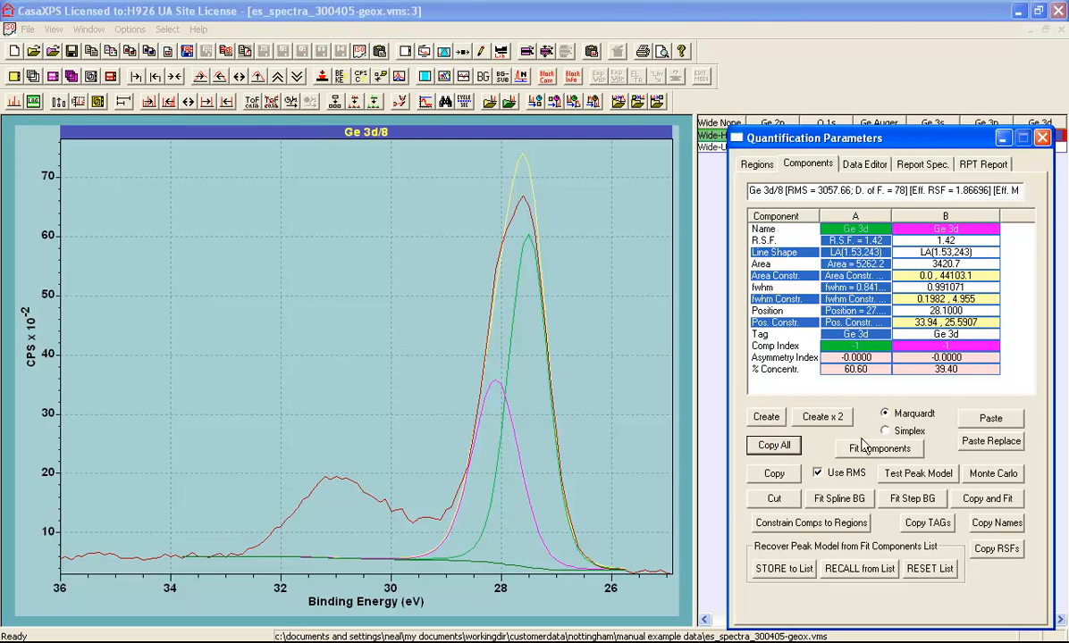
left_click(989, 420)
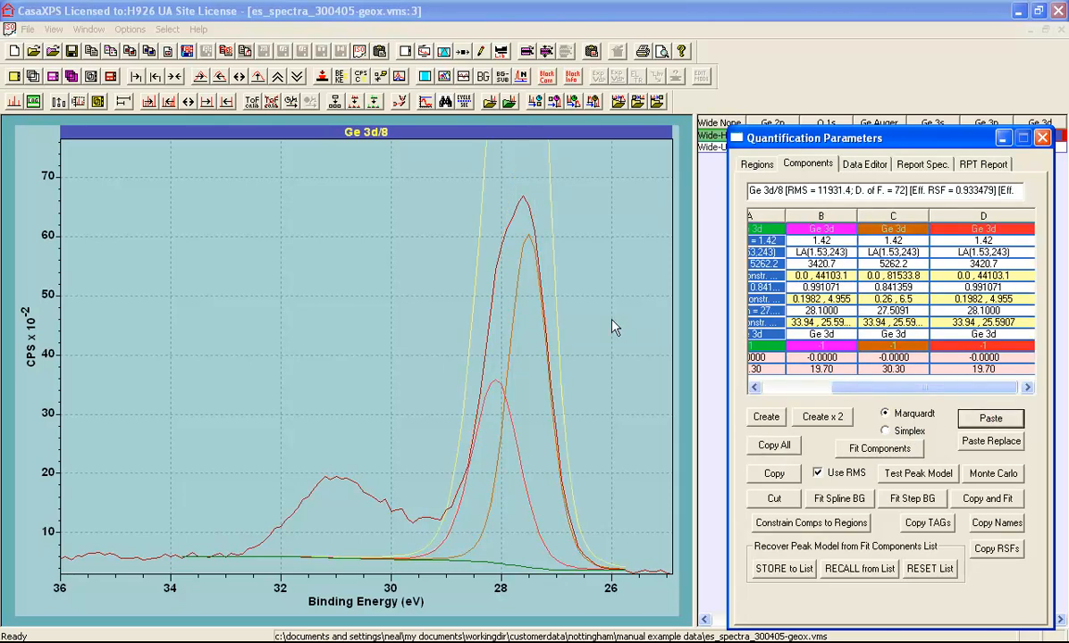
Step: Move the two copied components onto the smaller peak at about 30.5 and 31.3 eV and fit all components with Use RMS turned off
left_click_drag(526, 235, 399, 491)
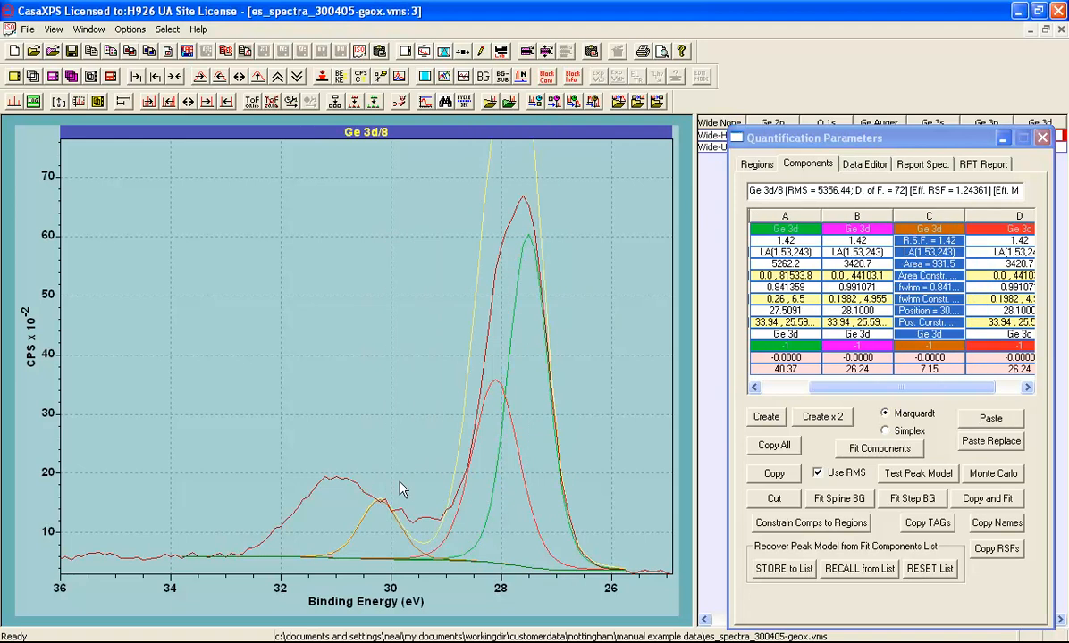
left_click(494, 381)
left_click_drag(304, 487, 362, 507)
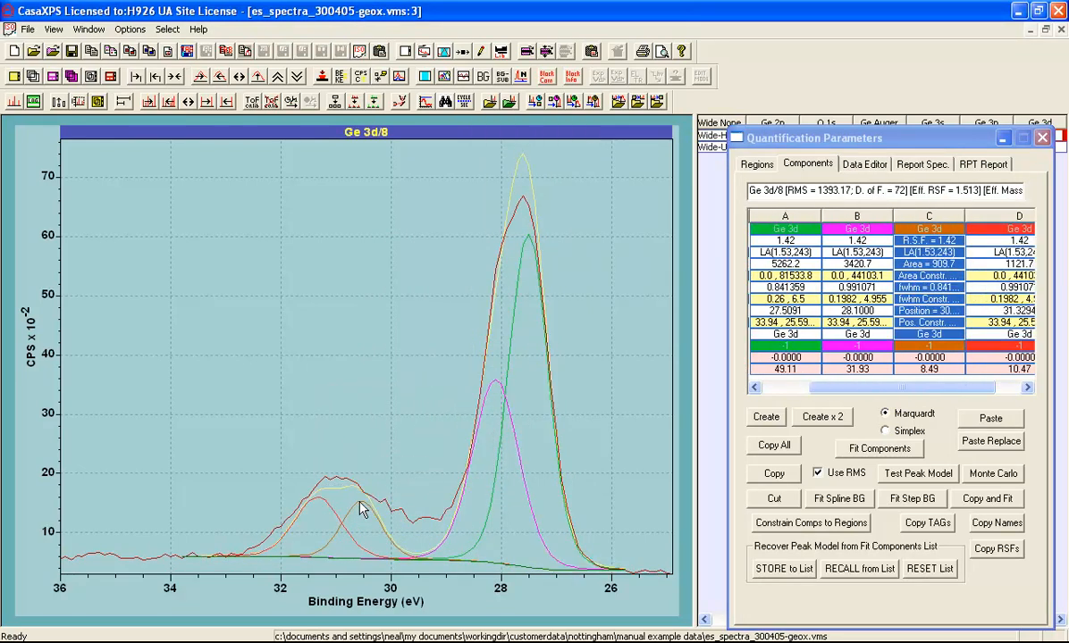
left_click(823, 468)
left_click(847, 449)
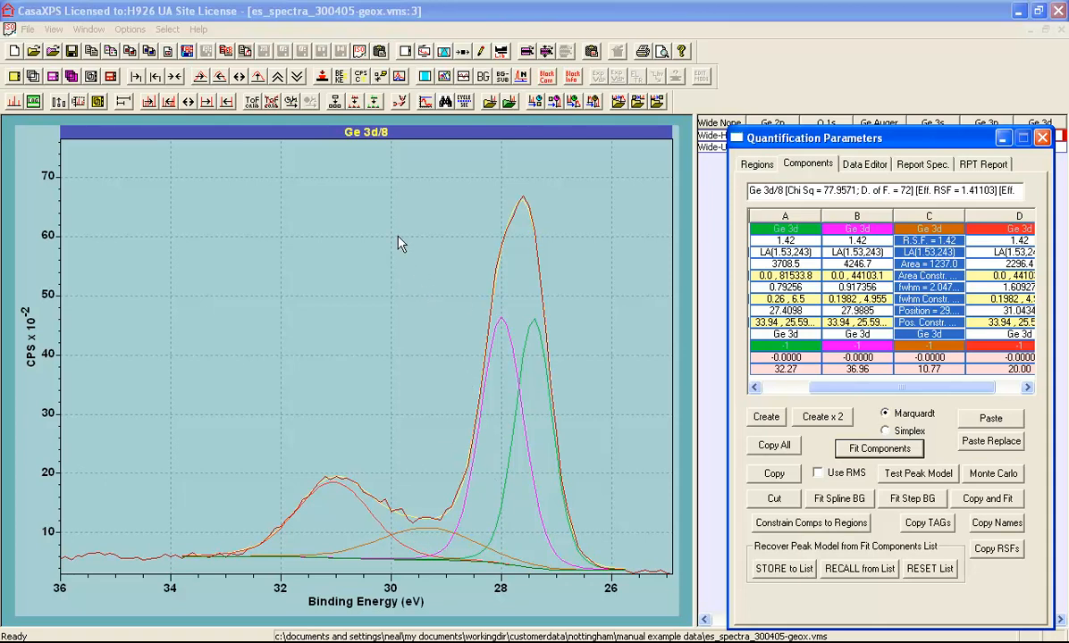
Step: Constrain the area of component B to A*4/6 and refit all the Ge 3d components
left_click(554, 380)
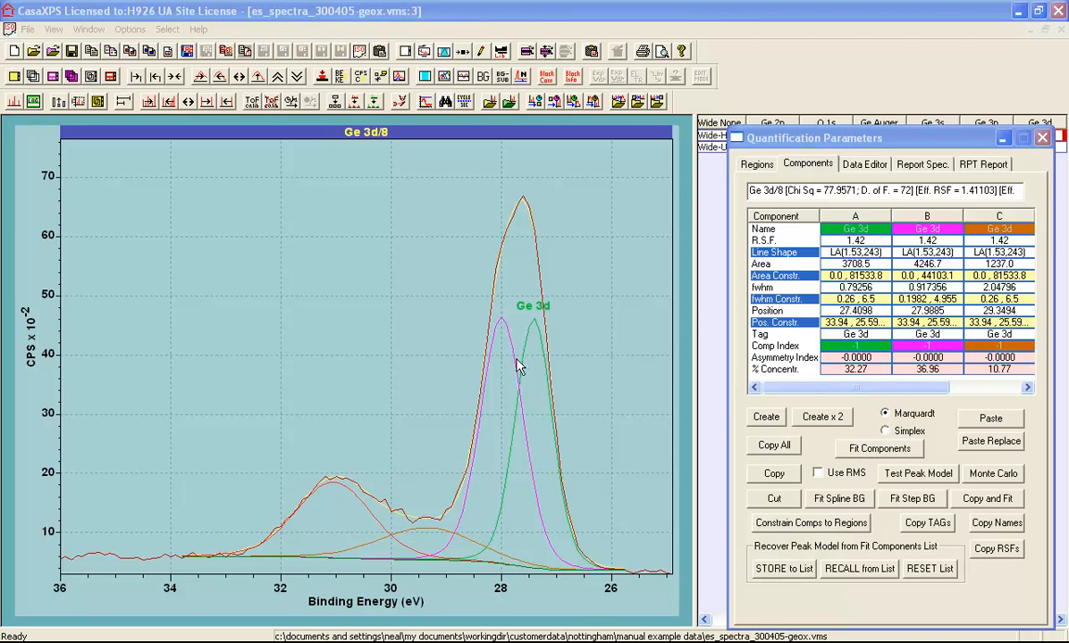
left_click(920, 276)
key("Return")
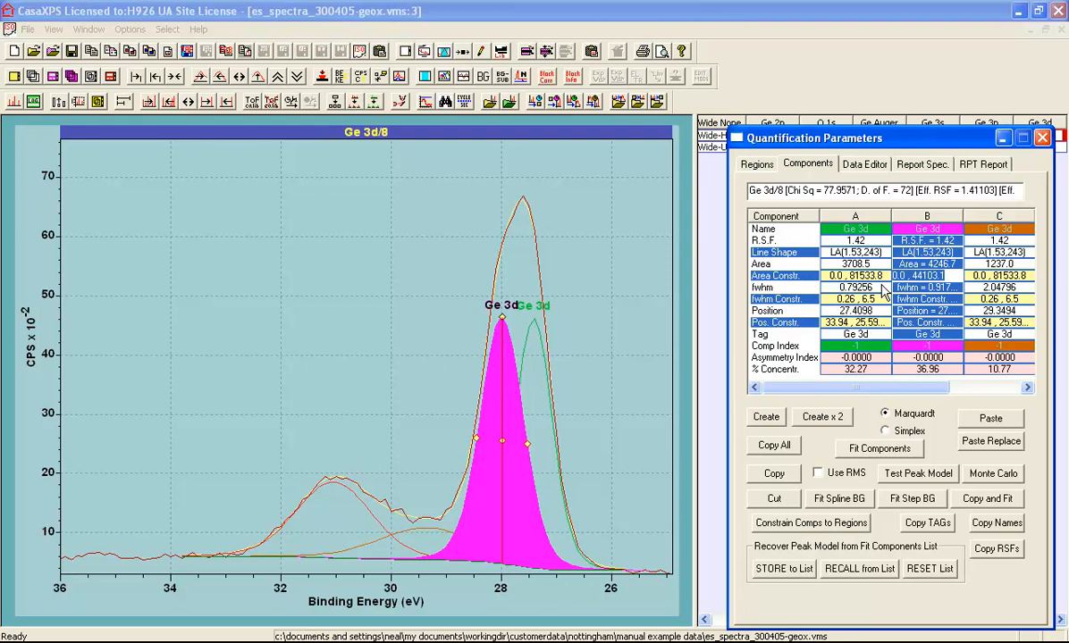
type("a*")
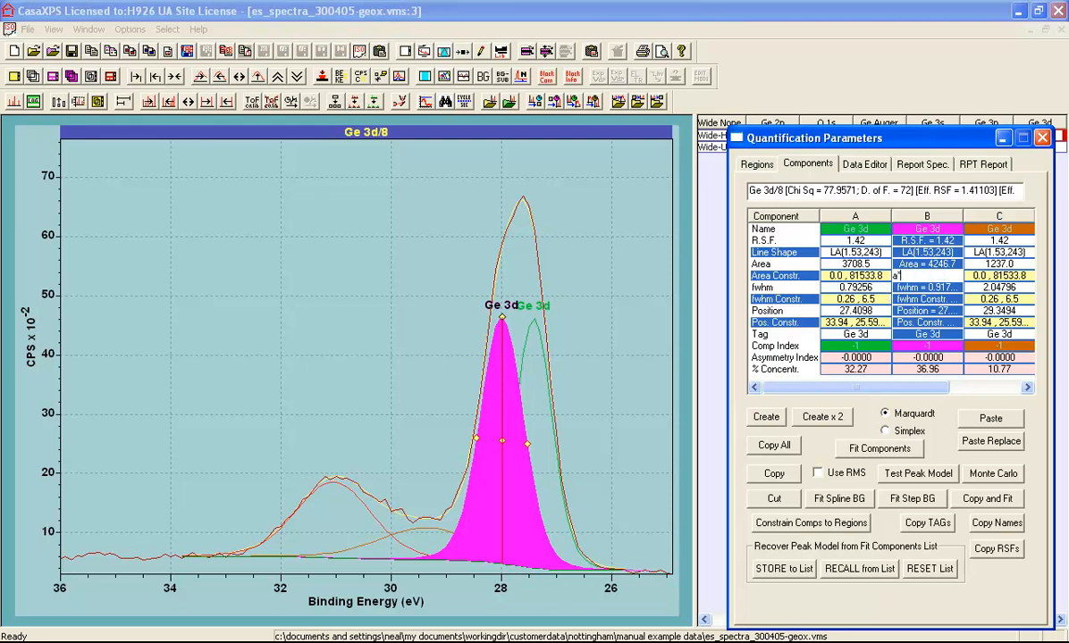
type("4/6")
key("Return")
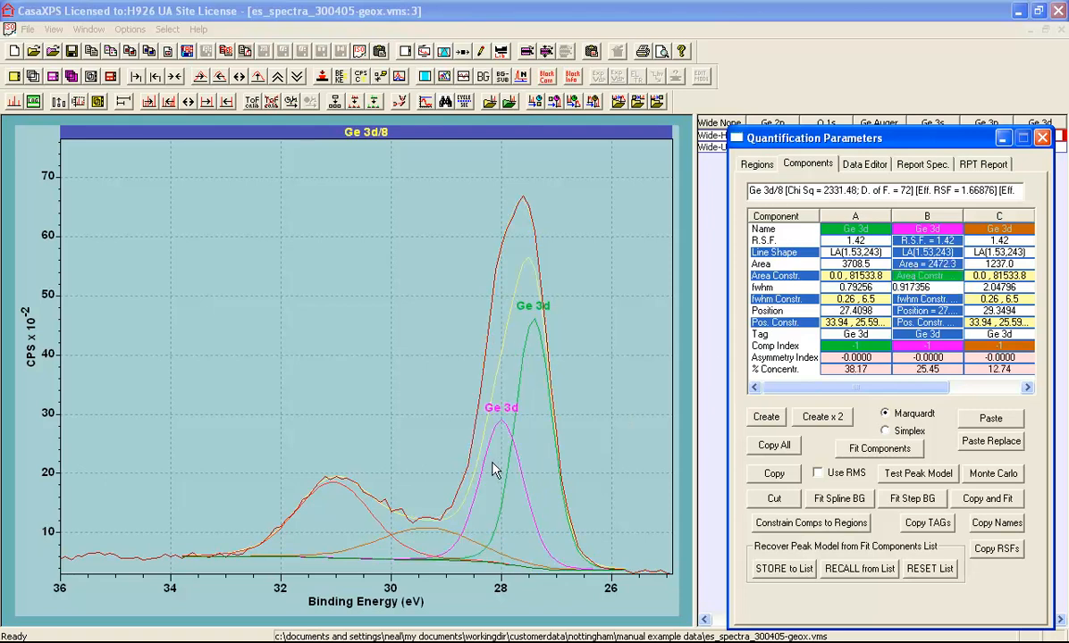
left_click(926, 277)
left_click(881, 452)
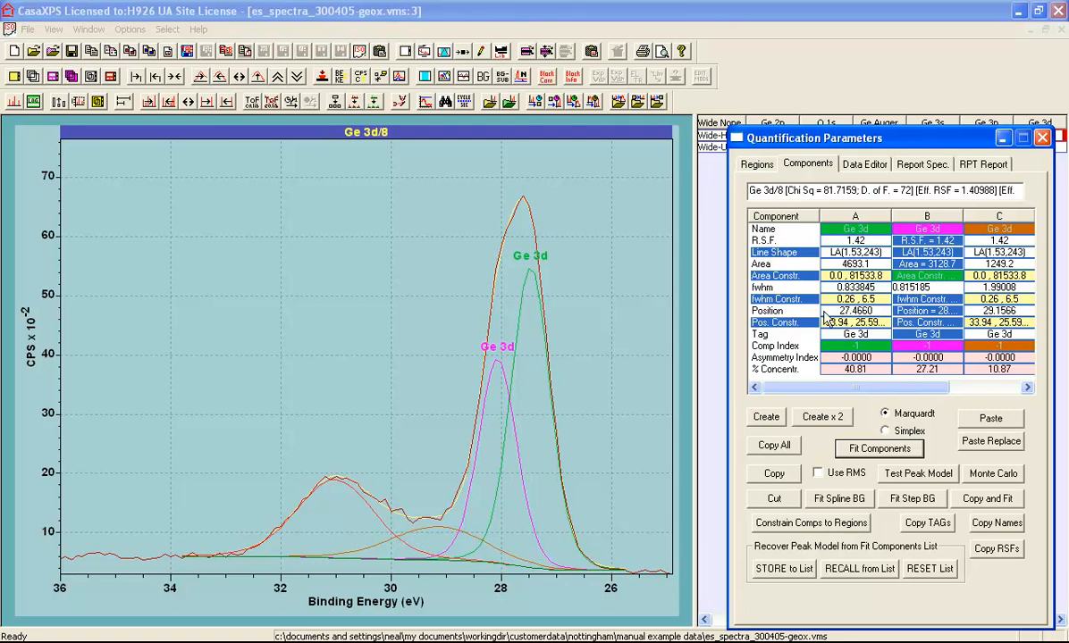
Step: Constrain the area of component D to C*4/6 and refit all the Ge 3d components
left_click_drag(823, 387, 904, 387)
left_click(996, 280)
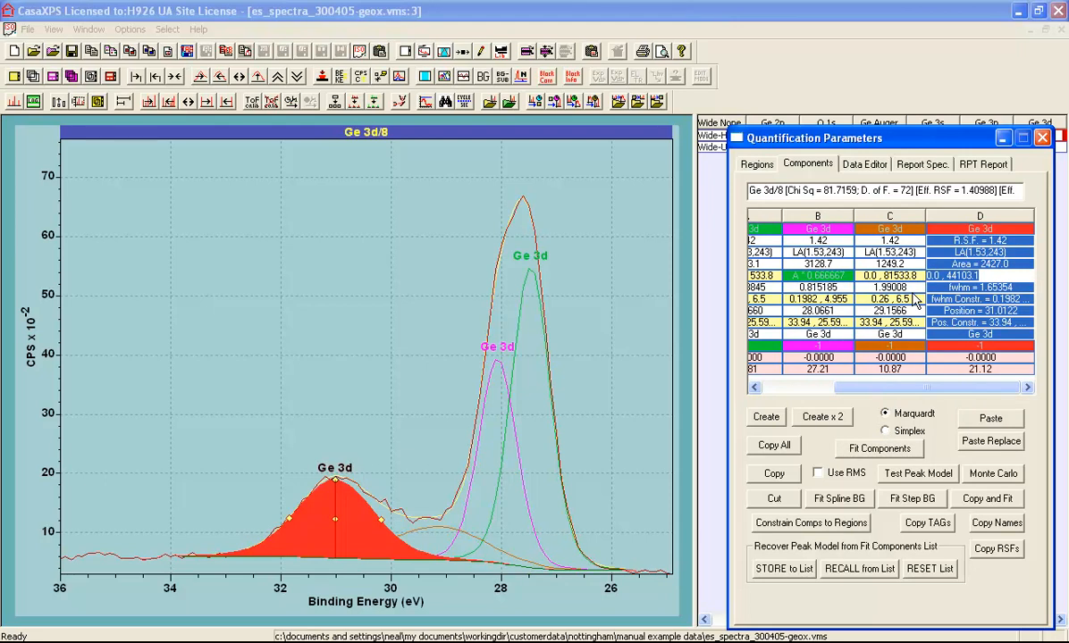
type("c")
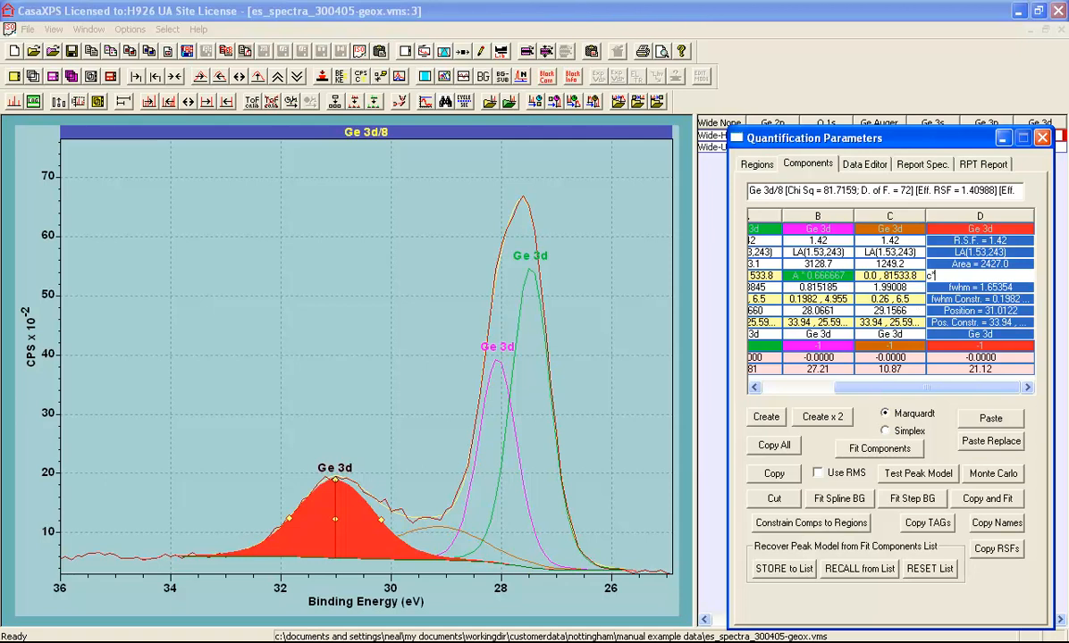
type("*4/6")
key("Return")
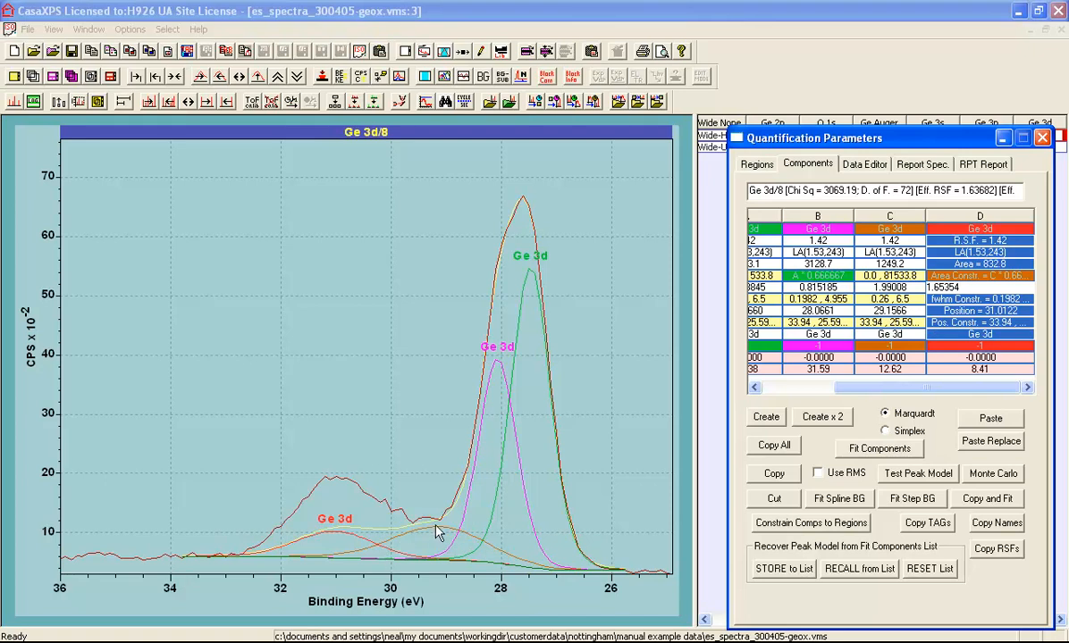
left_click(880, 451)
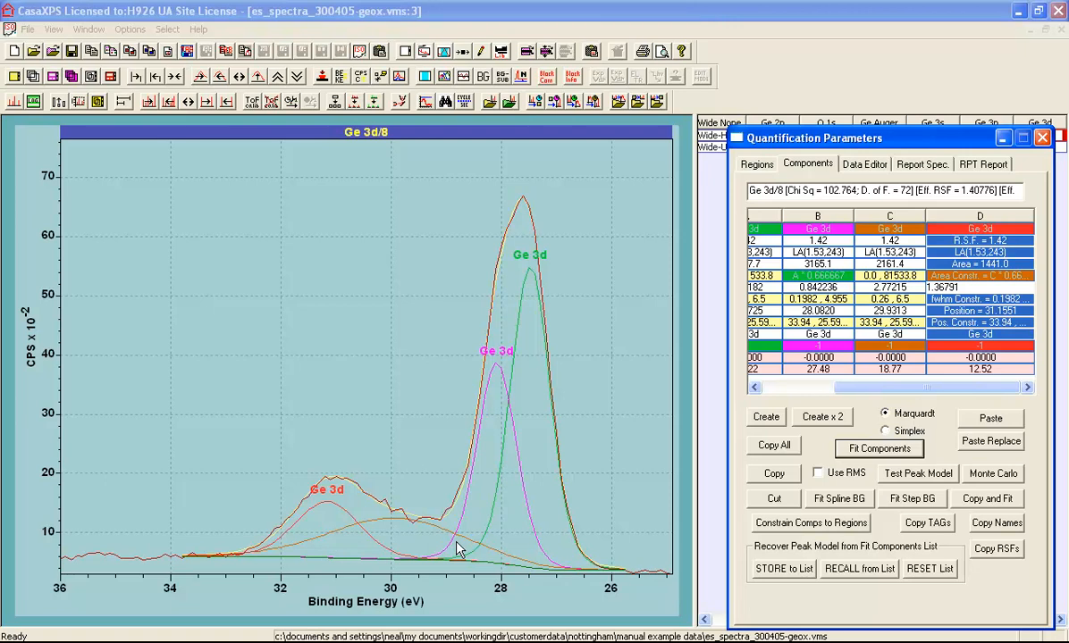
Step: Change the line shape of all Ge 3d components to LA(1,243) and refit the model
left_click(553, 379)
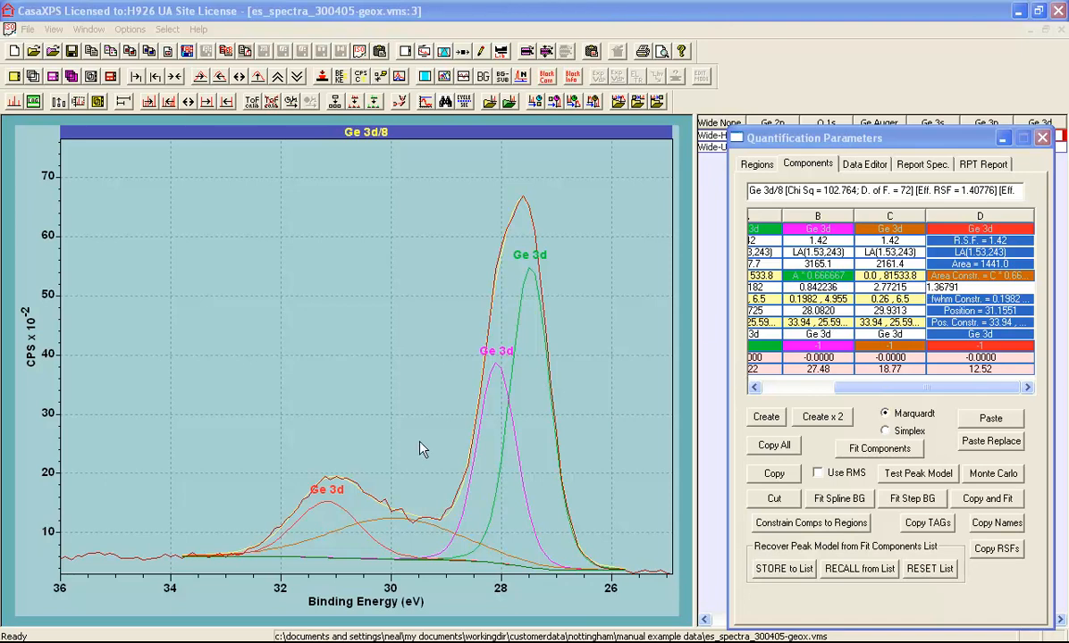
left_click(803, 252)
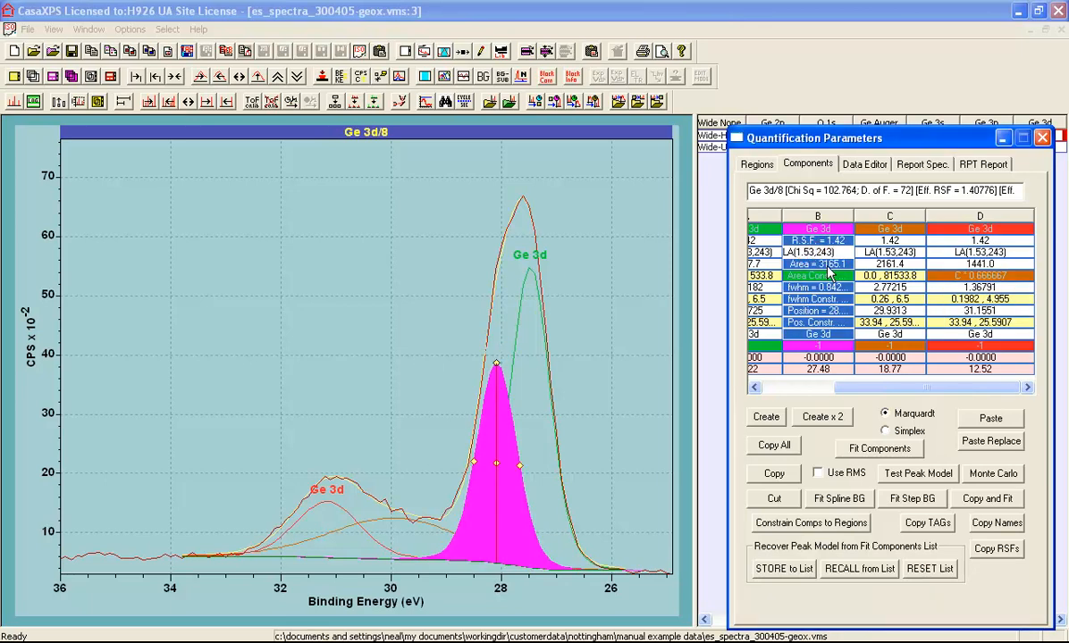
key("BackSpace")
key("BackSpace")
key("BackSpace")
type("=")
key("Return")
key("Return")
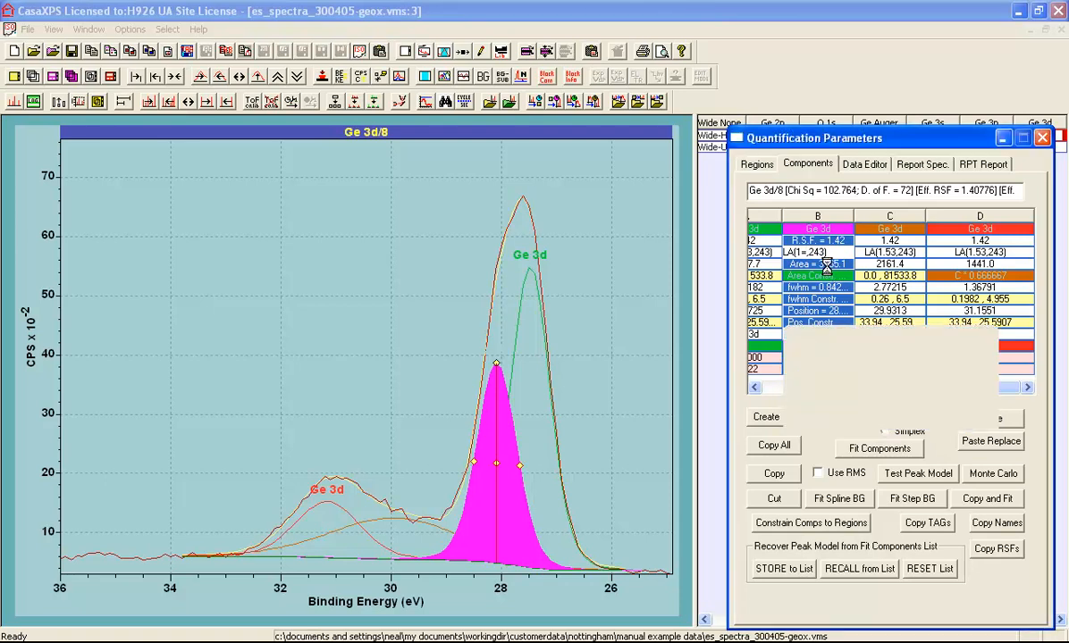
left_click(826, 264)
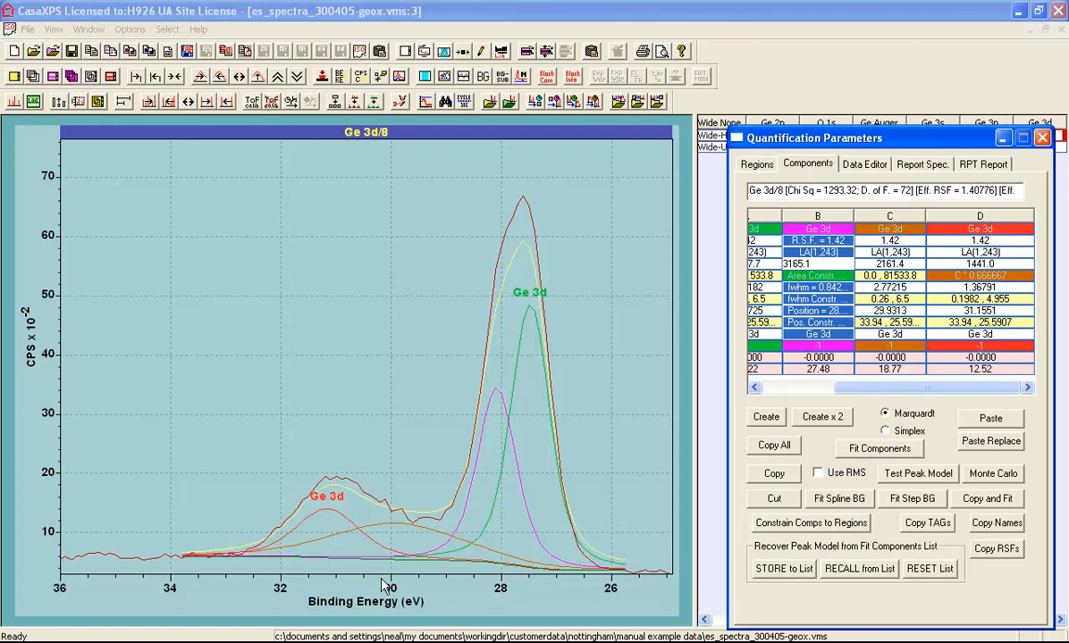
left_click(858, 452)
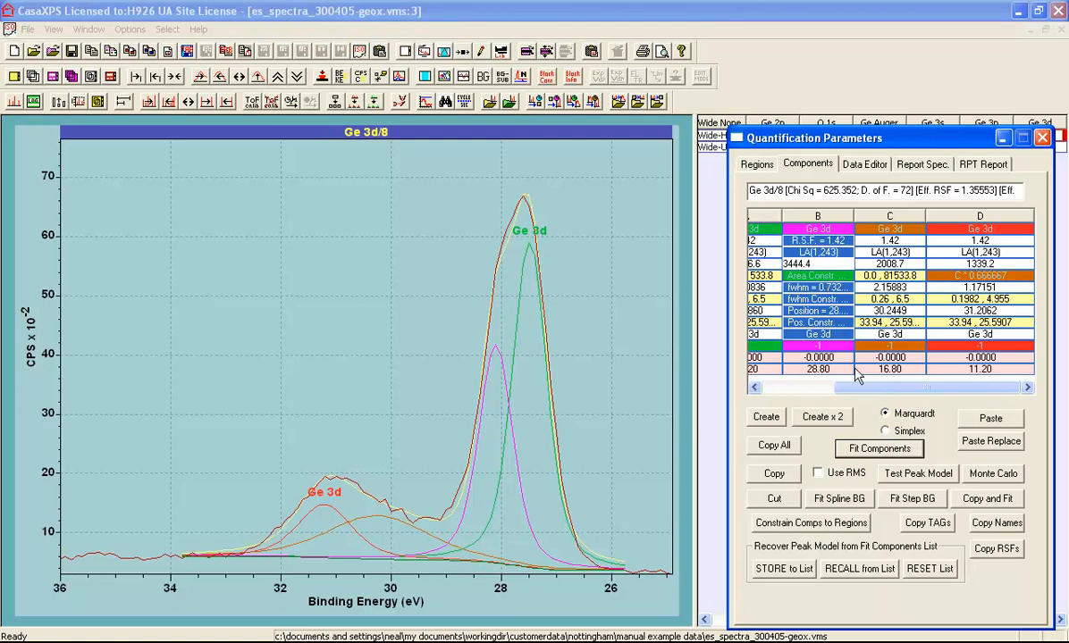
Step: Set the line shape of component A alone to ST(16)LA(1,243)
left_click(786, 387)
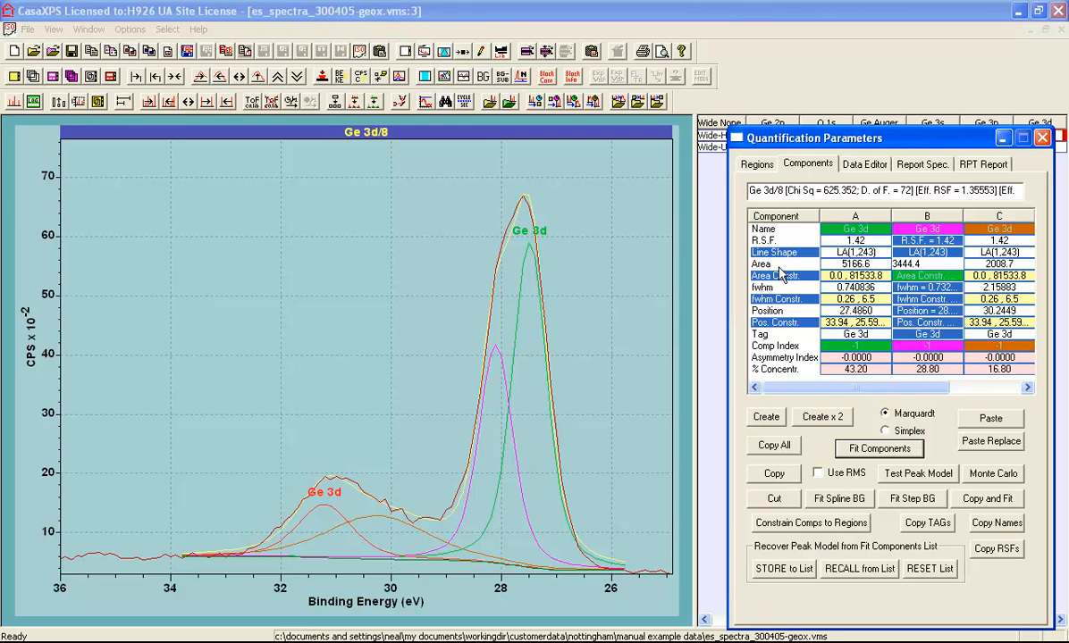
left_click(822, 253)
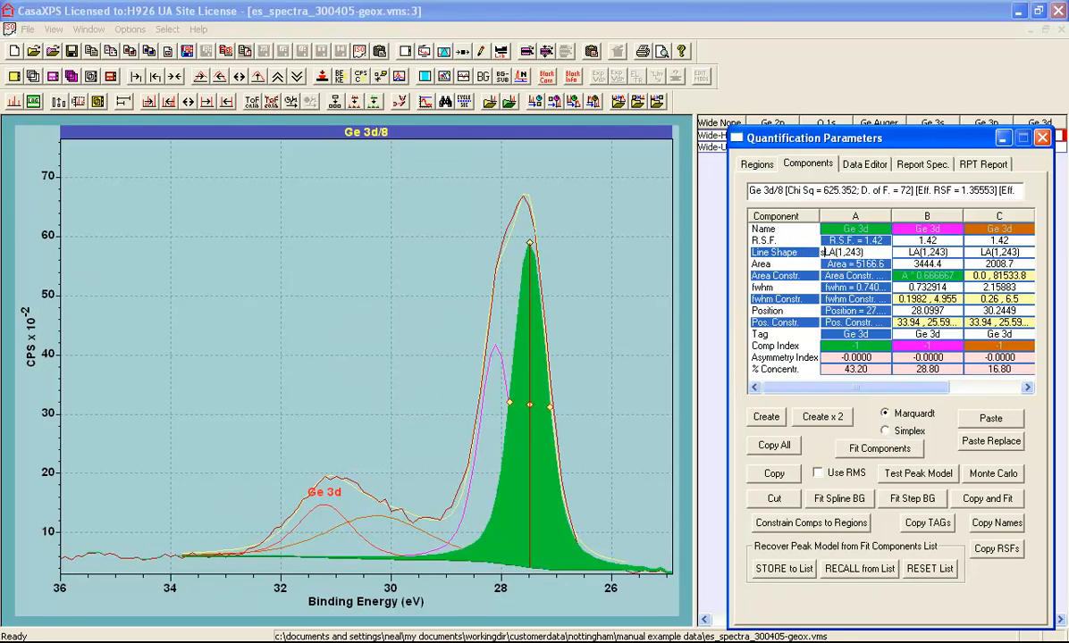
type("st(16)")
left_click(840, 264)
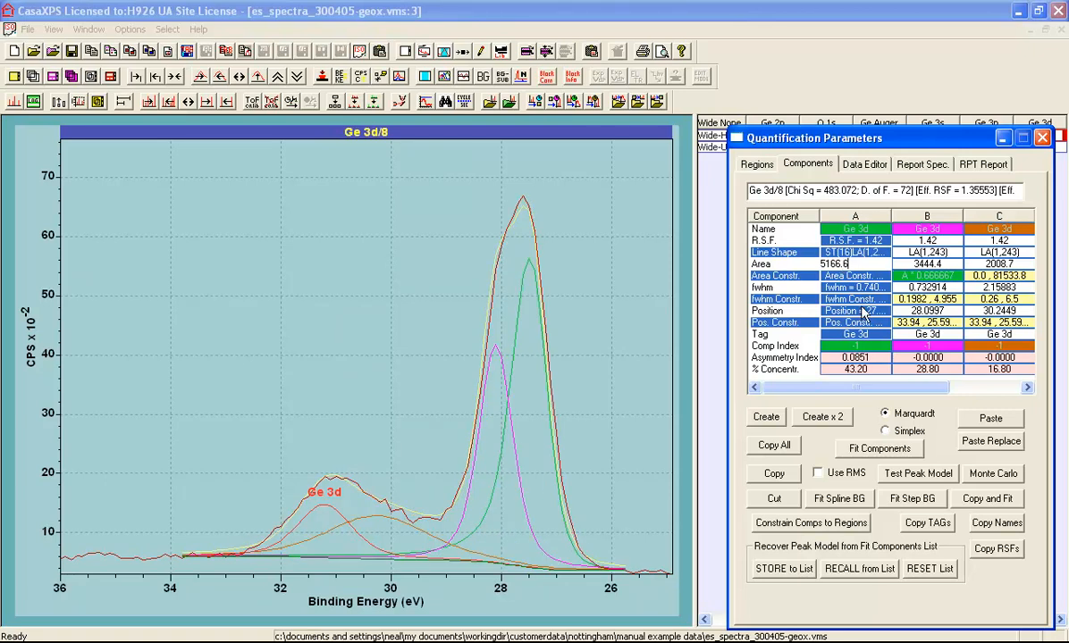
Step: Set the component index of both A and B to 0
left_click(854, 348)
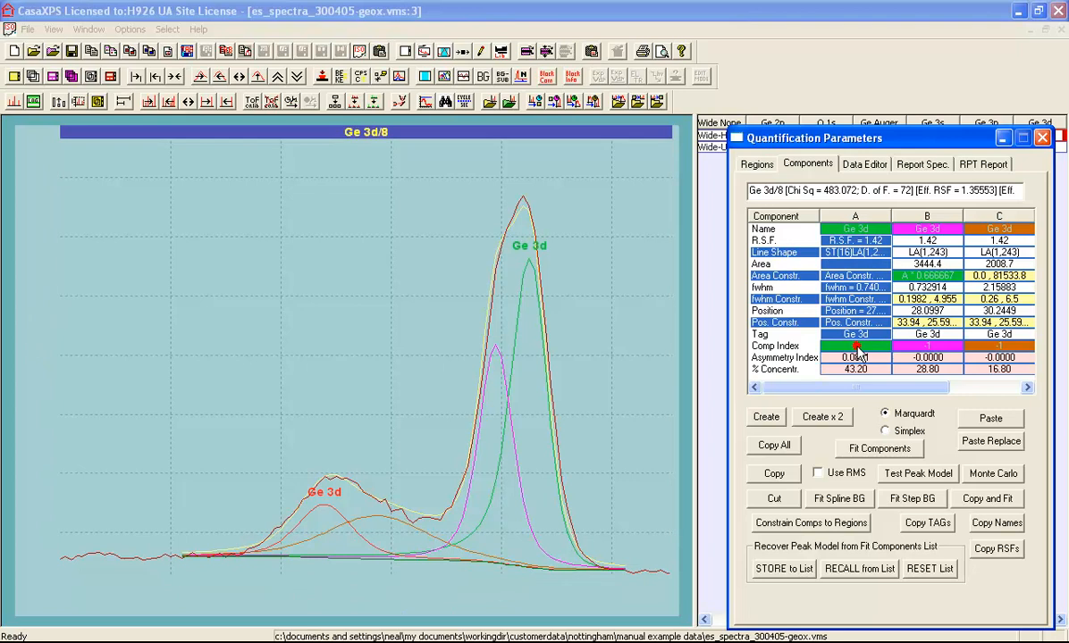
type("0")
key("Return")
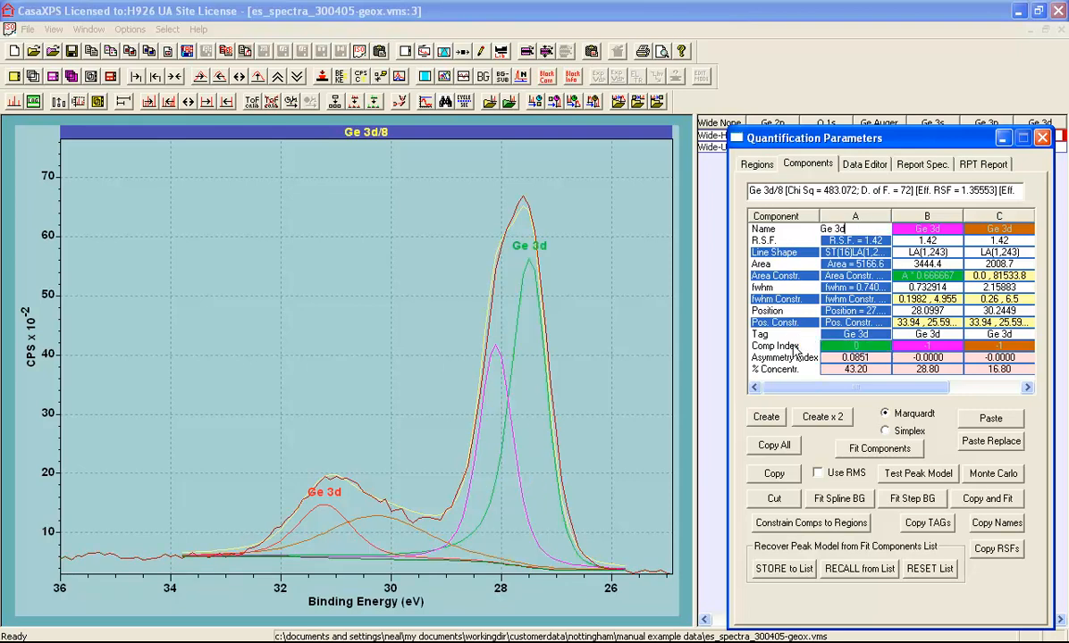
left_click(891, 346)
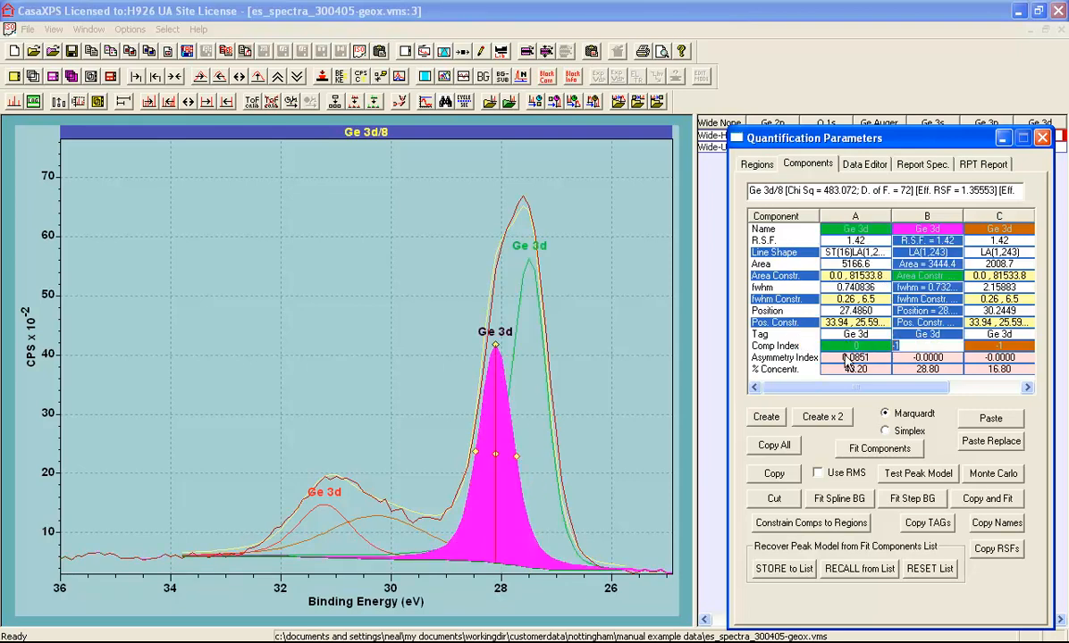
type("0")
key("Return")
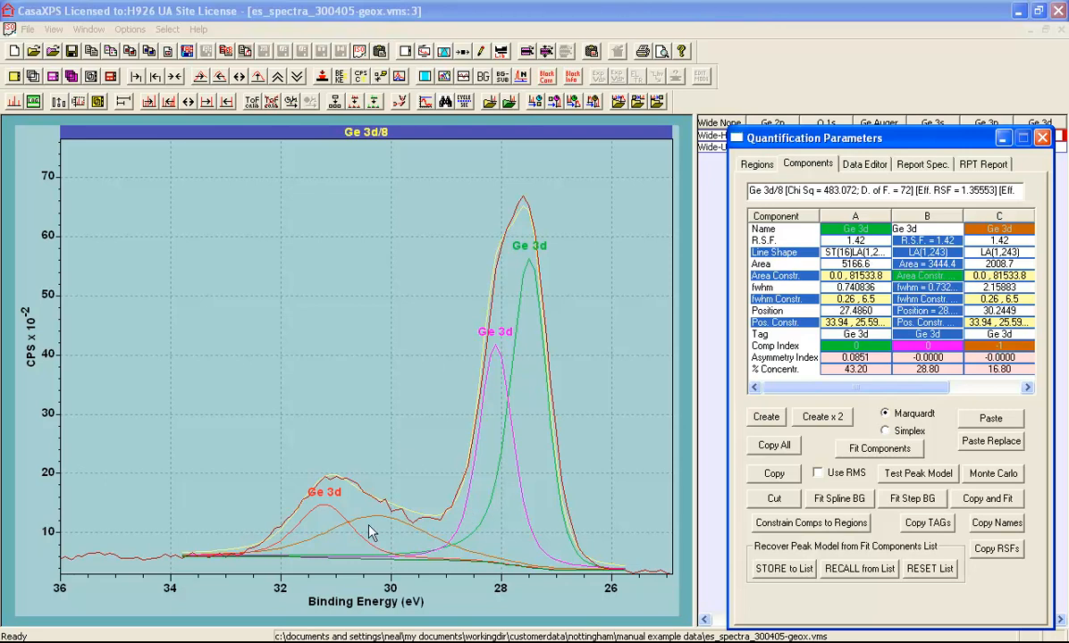
Step: Apply component A's ST(16)LA(1,243) line shape to component B through their shared component index
left_click(824, 231)
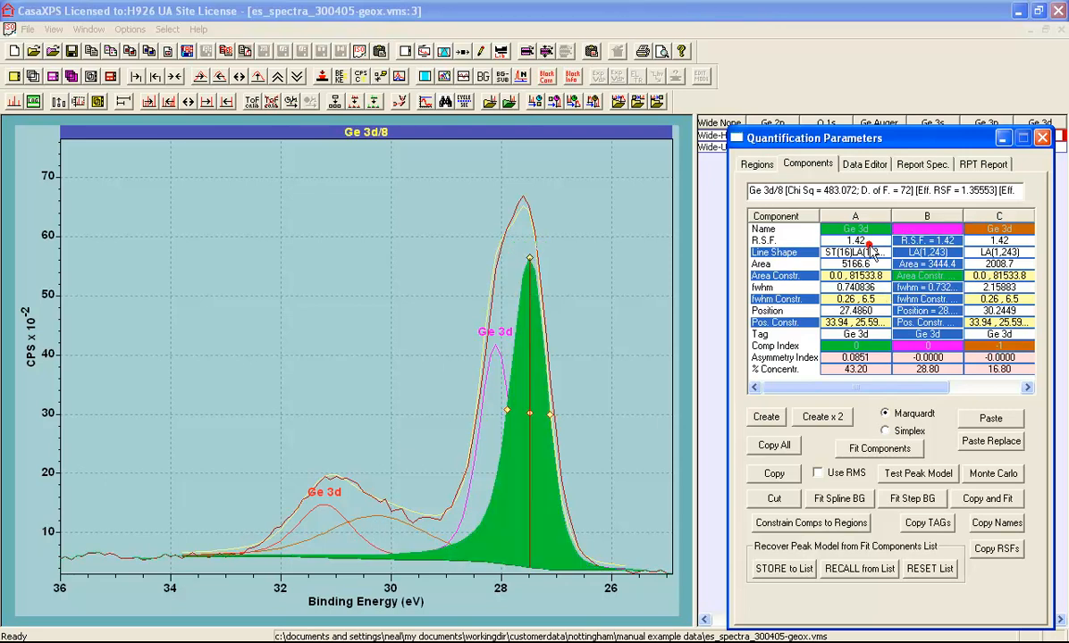
left_click(875, 255)
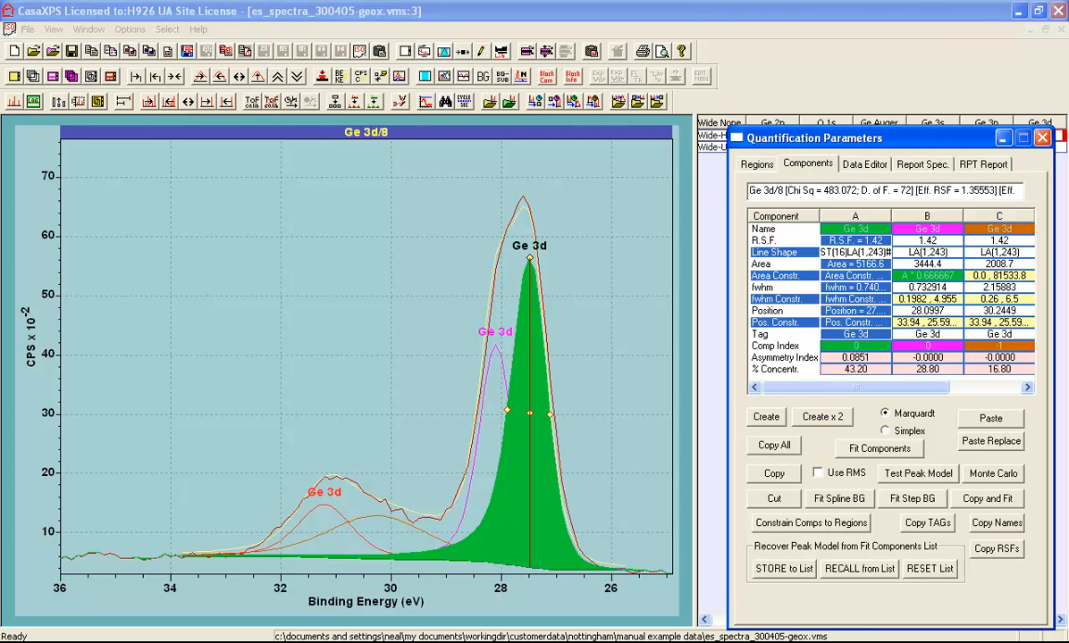
key("Return")
key("Return")
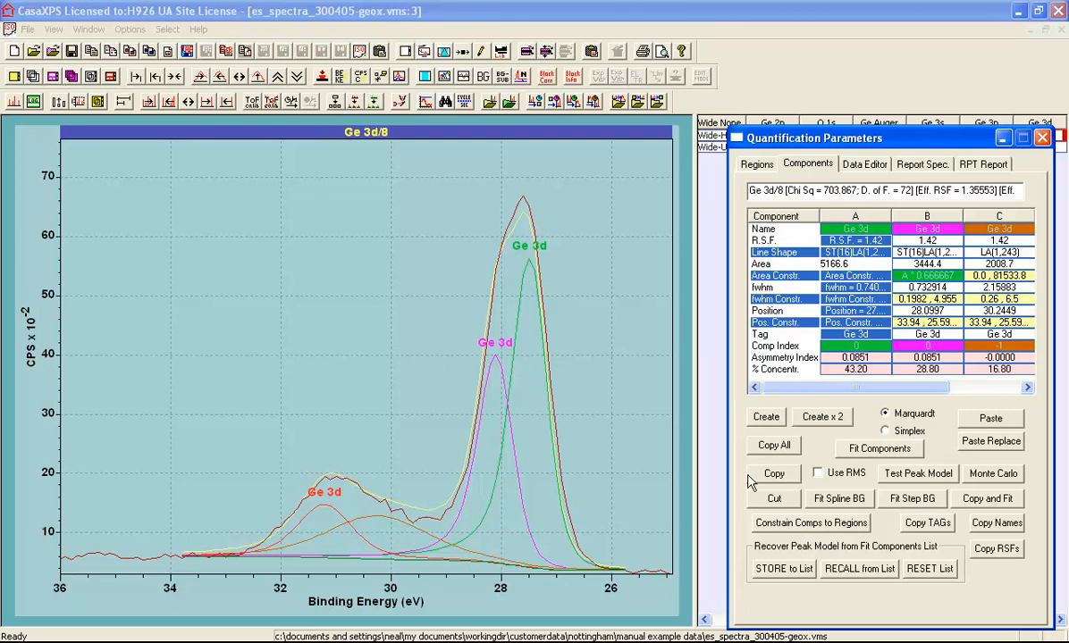
Step: Refit the Ge 3d components and display the fit residuals above the spectrum
left_click(861, 446)
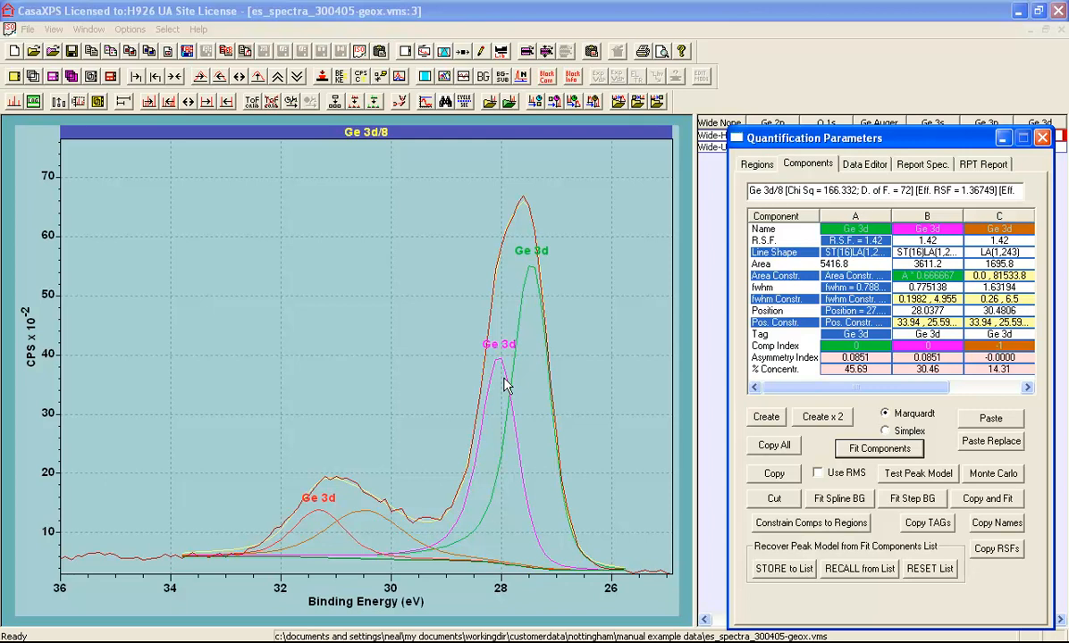
left_click(357, 528)
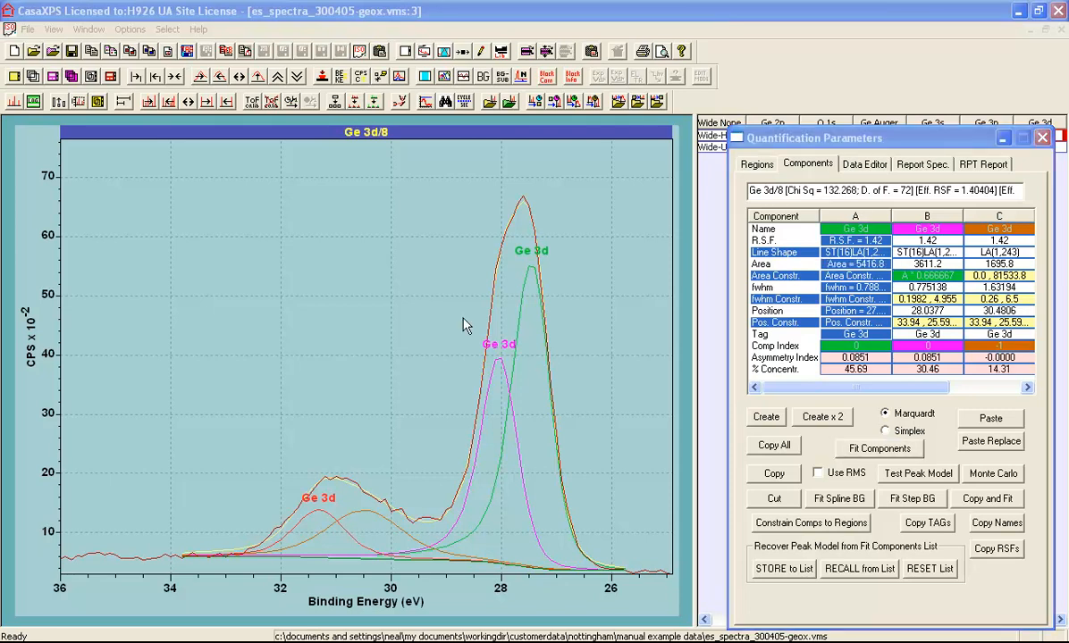
left_click(464, 78)
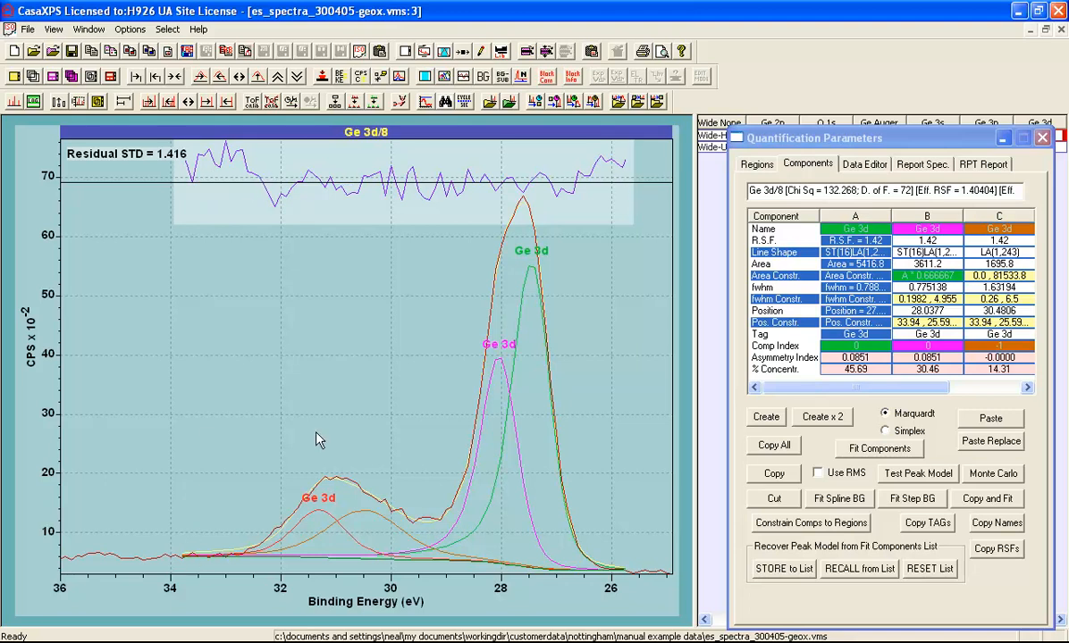
Step: Lower the background to about 520 CPS at the high-energy end and about 300 CPS at the low-energy end, and refit the components
left_click_drag(121, 527, 677, 600)
left_click(648, 545)
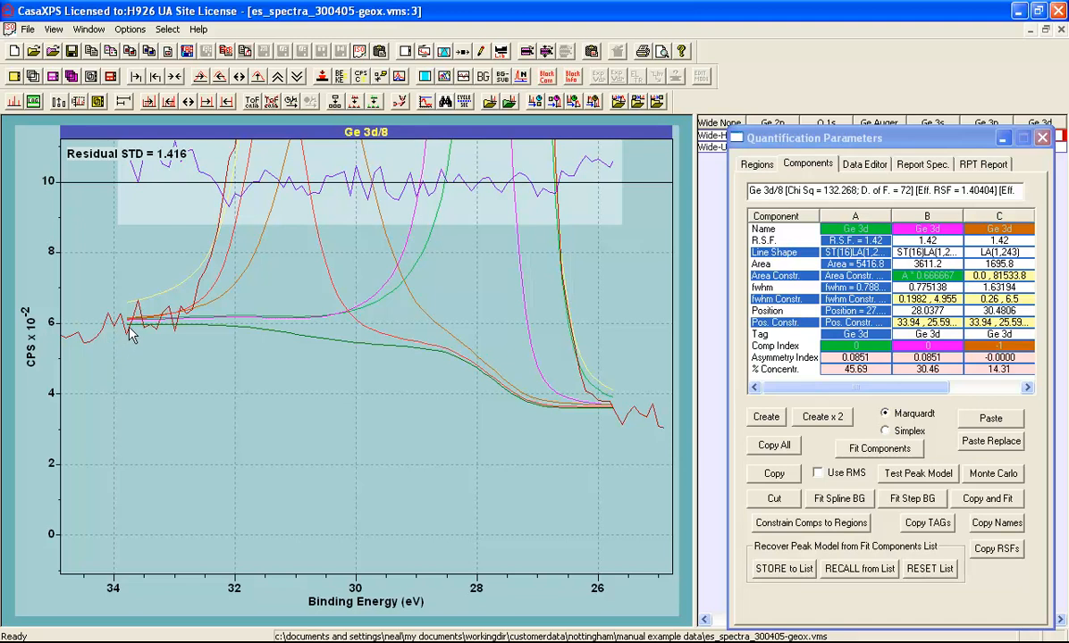
left_click_drag(129, 333, 143, 364)
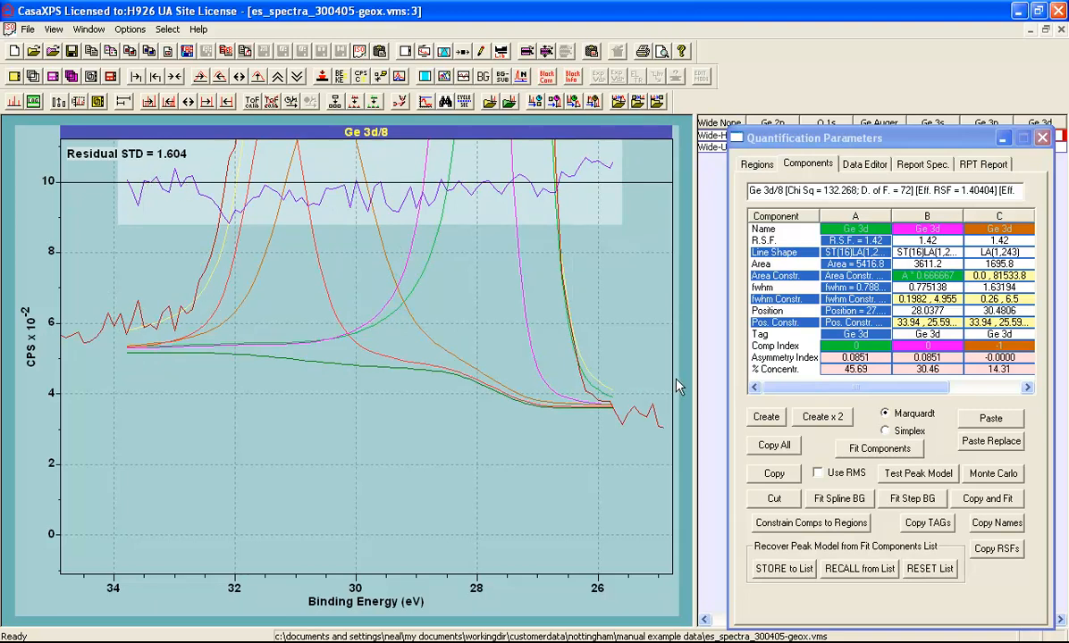
left_click_drag(613, 417, 614, 438)
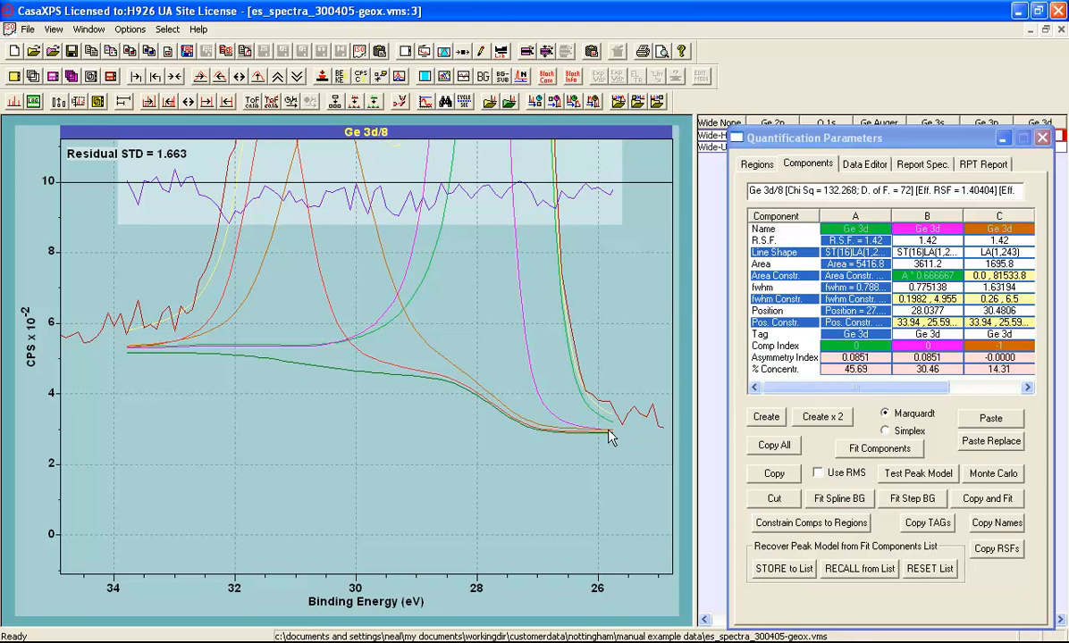
left_click_drag(610, 438, 613, 438)
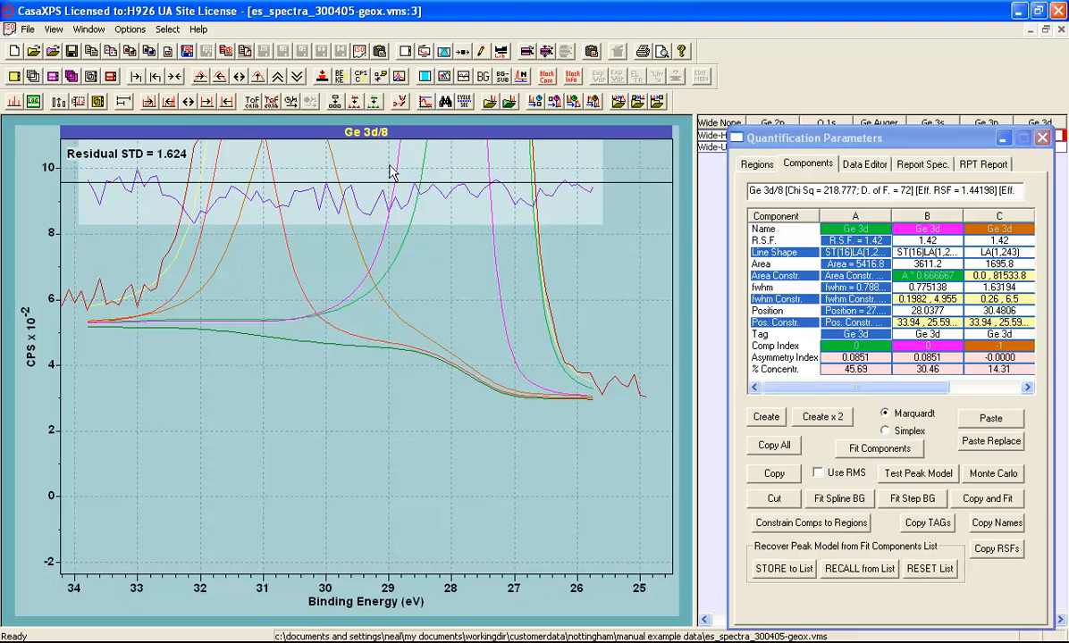
left_click(255, 78)
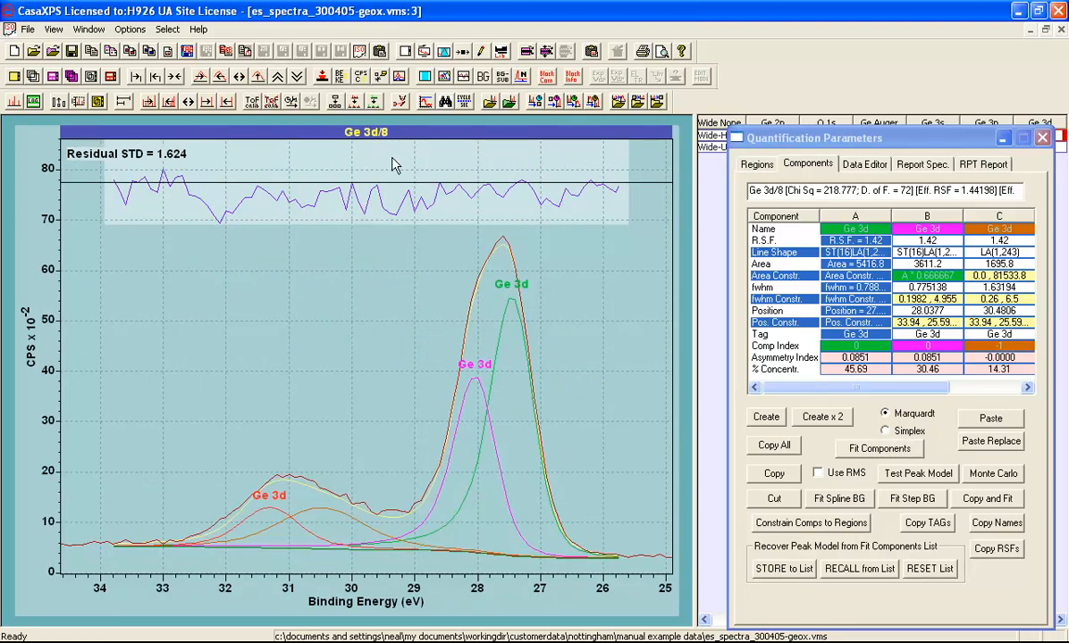
left_click(874, 450)
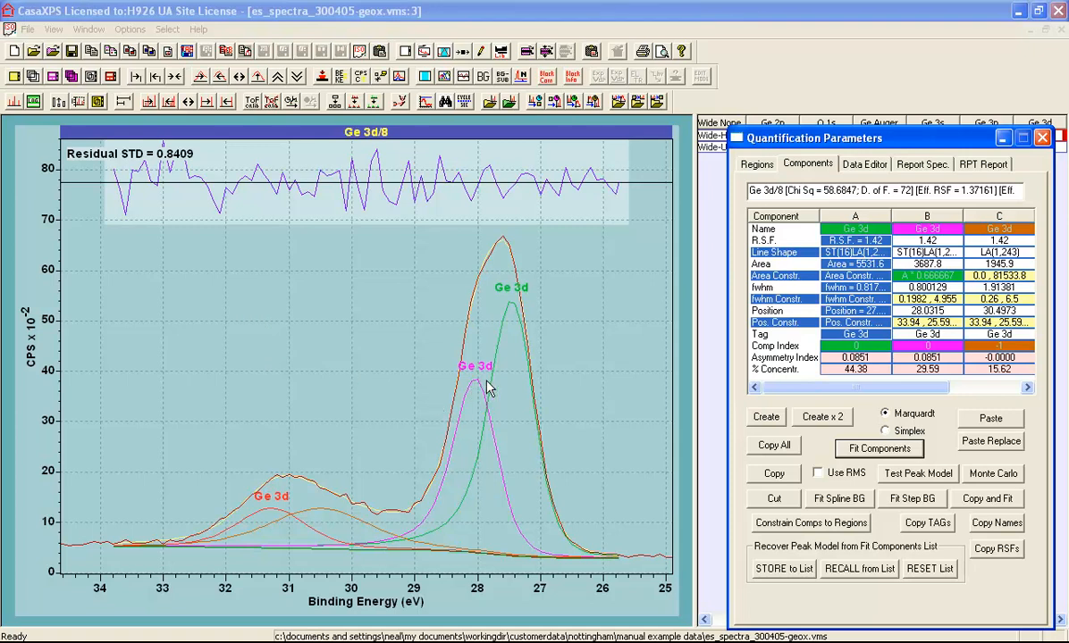
Step: Bring the es_spectra_300405-geox-ge2p-ge3s-ge3p-pkmdl.vms window in front of the Ge oxide film peak model
left_click(328, 498)
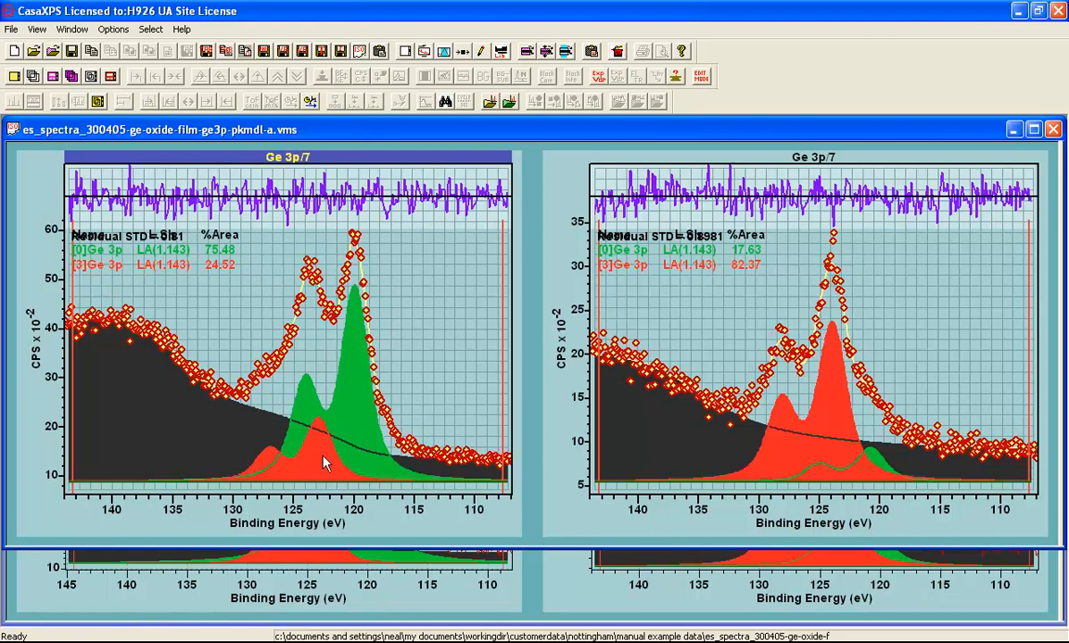
left_click(305, 583)
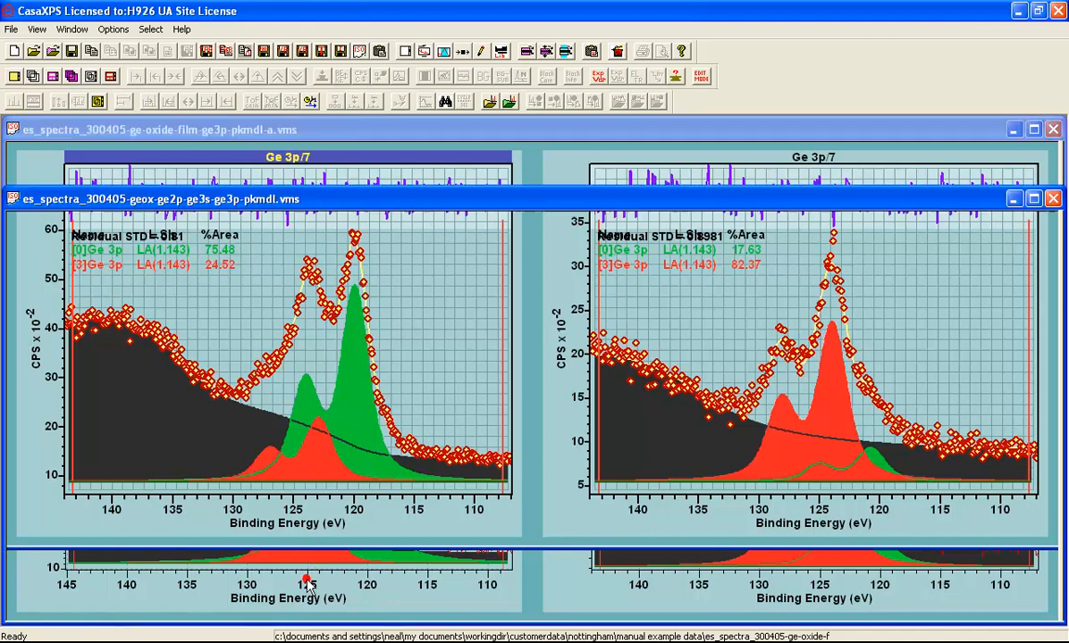